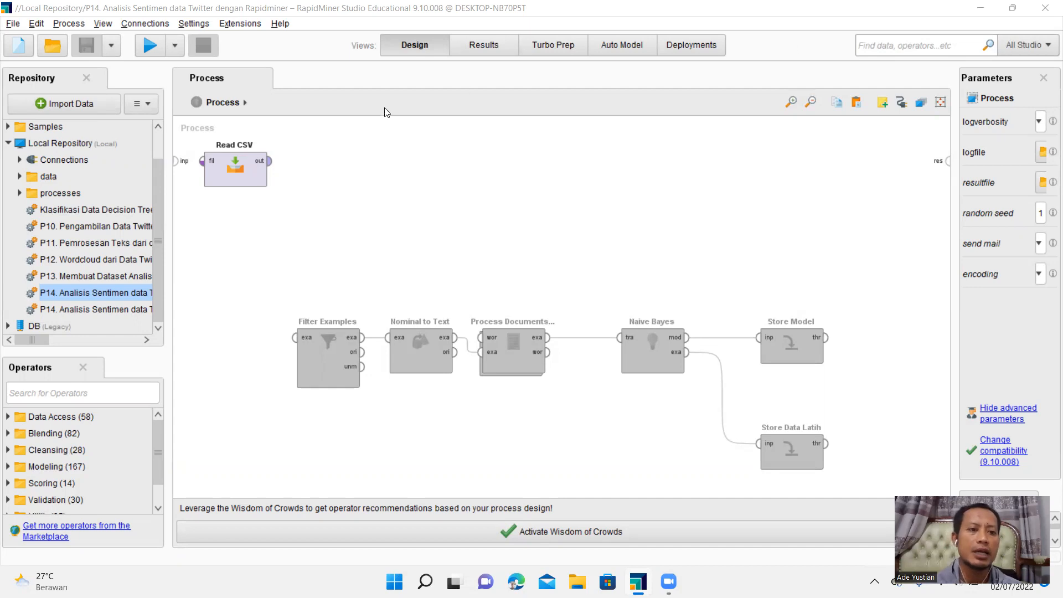
Connect the Read CSV output to the process result port and run the process
click(224, 169)
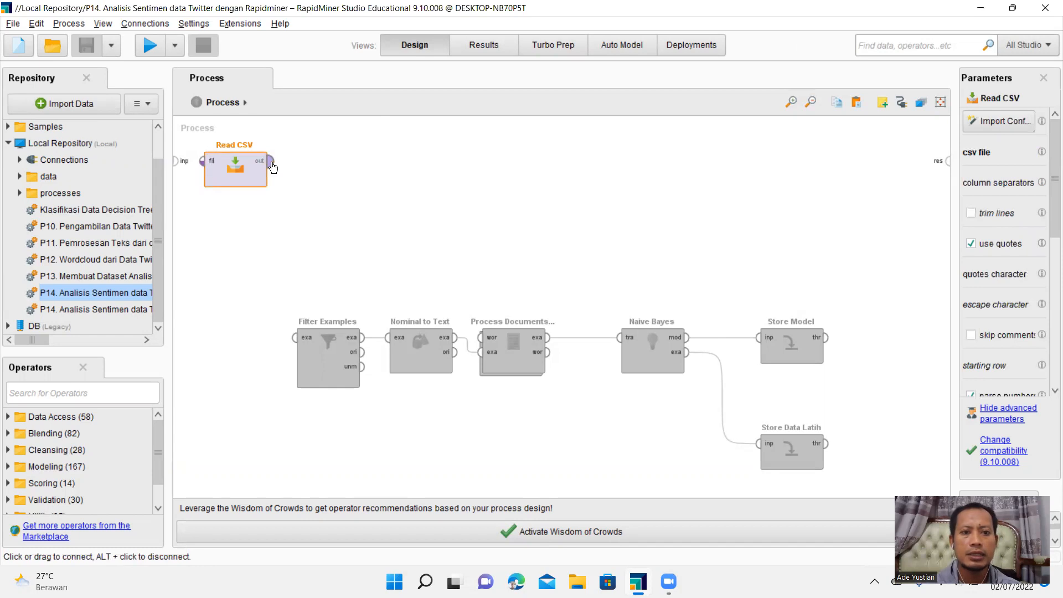
click(271, 163)
click(946, 162)
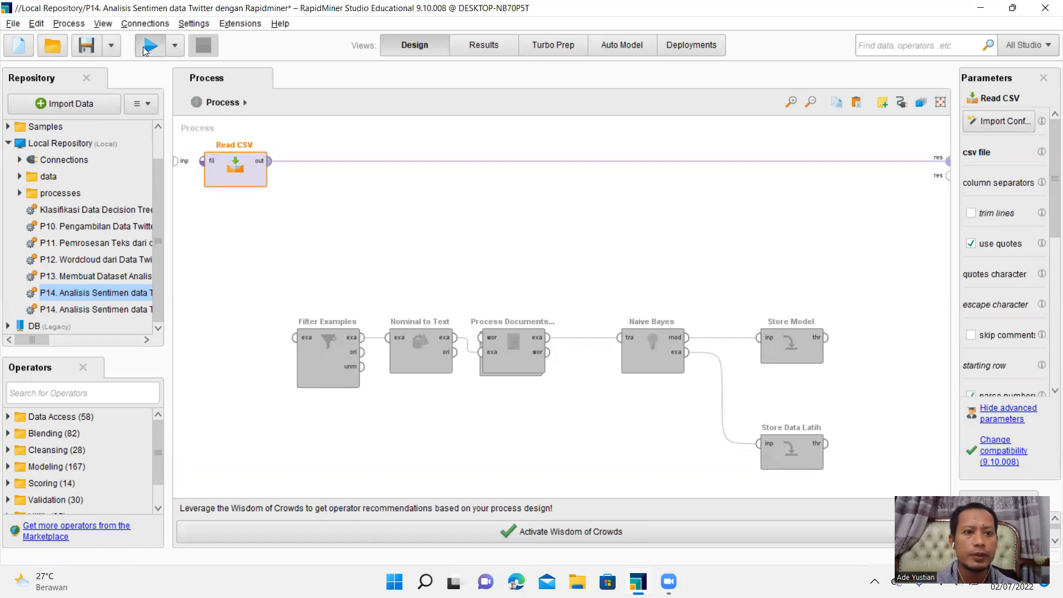
click(146, 47)
Widen the Sentimen and Text columns and examine which tweets in the imported dataset have labels and which are missing them
drag(220, 143, 313, 146)
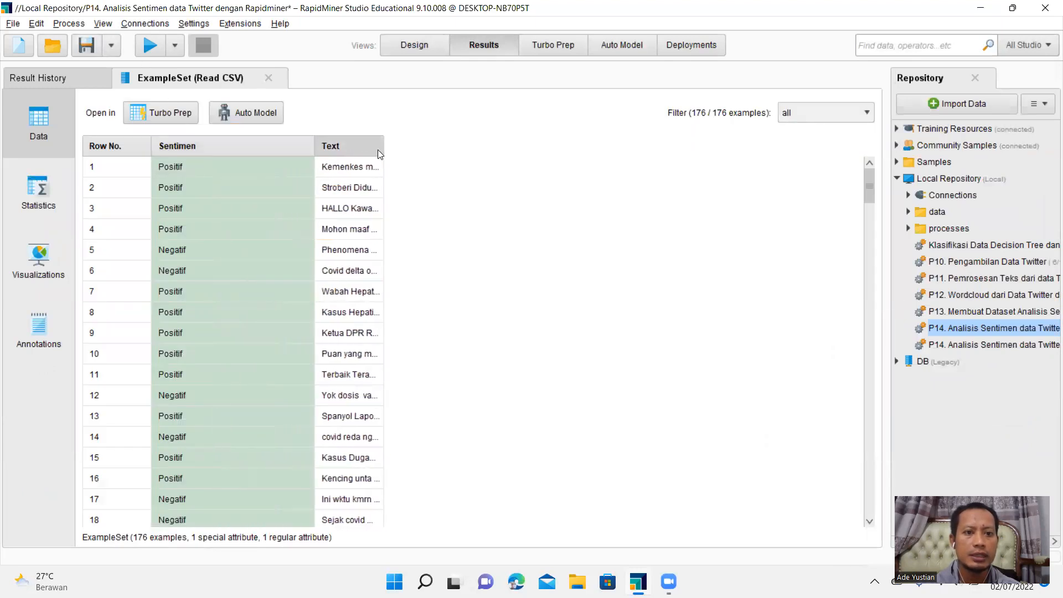
drag(383, 148, 838, 187)
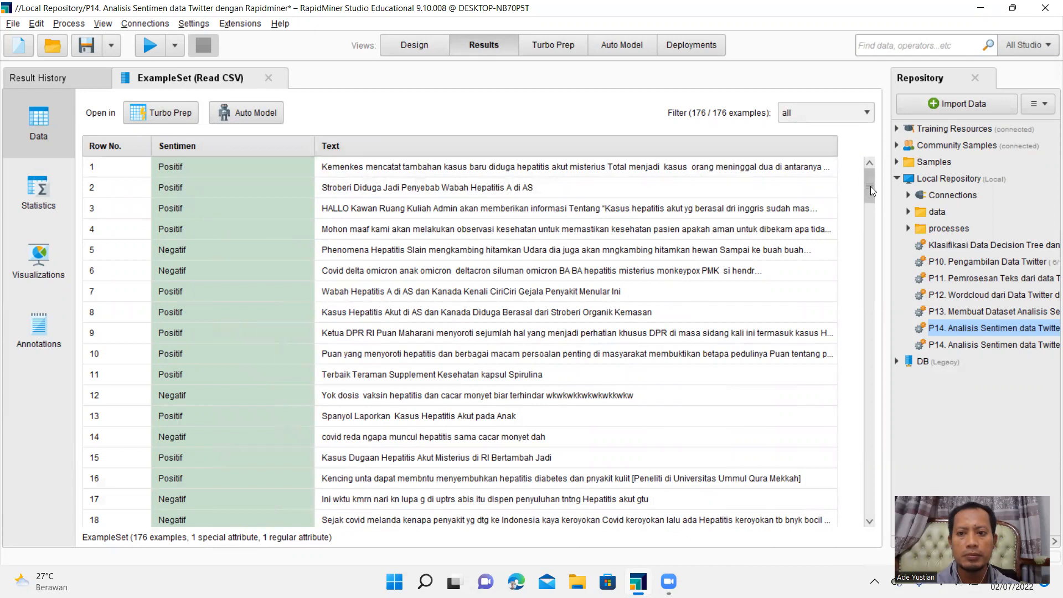
drag(870, 181, 871, 277)
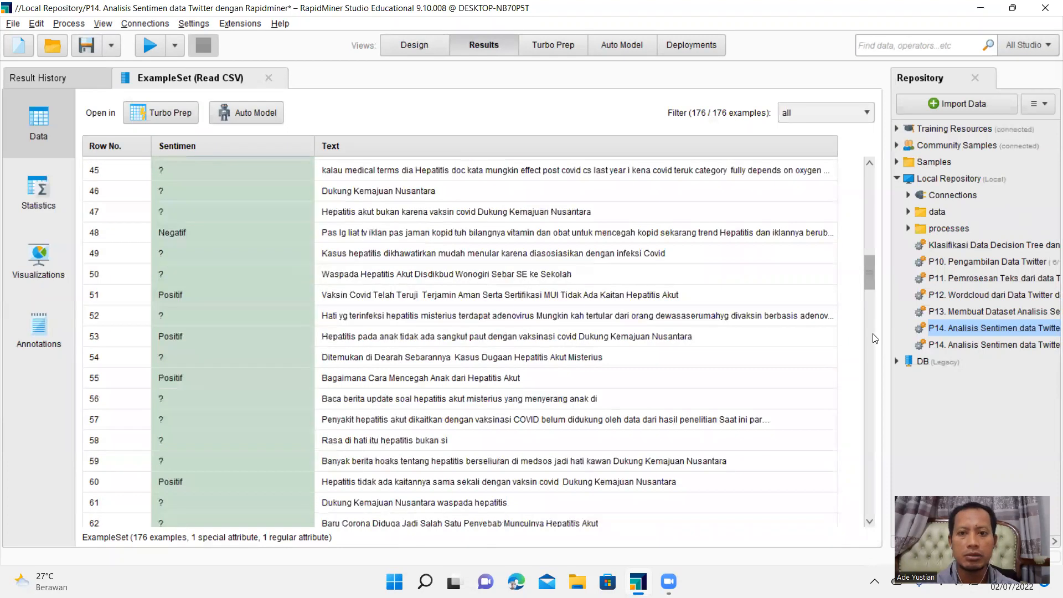
scroll(878, 376, down, 10)
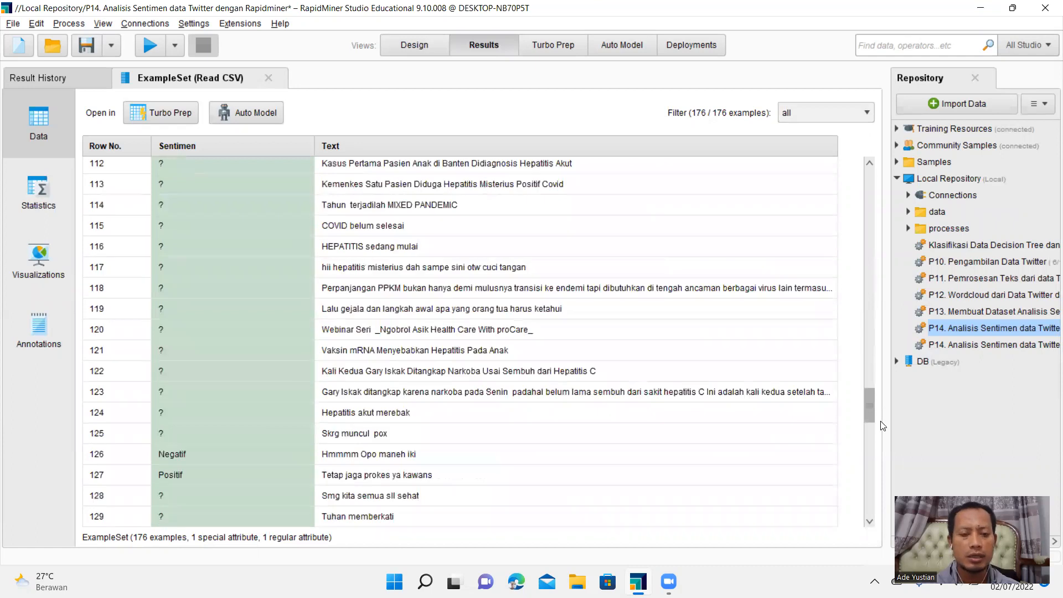
drag(883, 441, 874, 166)
scroll(883, 463, down, 3)
scroll(880, 506, down, 1)
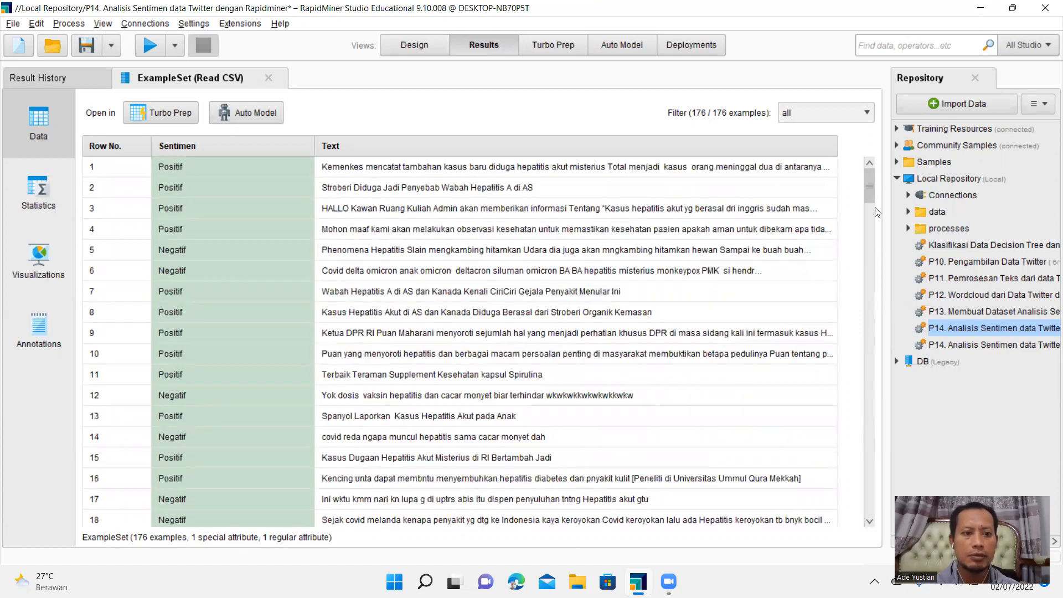
drag(868, 193, 886, 286)
scroll(870, 235, down, 4)
scroll(870, 188, down, 3)
scroll(221, 252, down, 2)
scroll(225, 235, up, 3)
scroll(232, 219, up, 6)
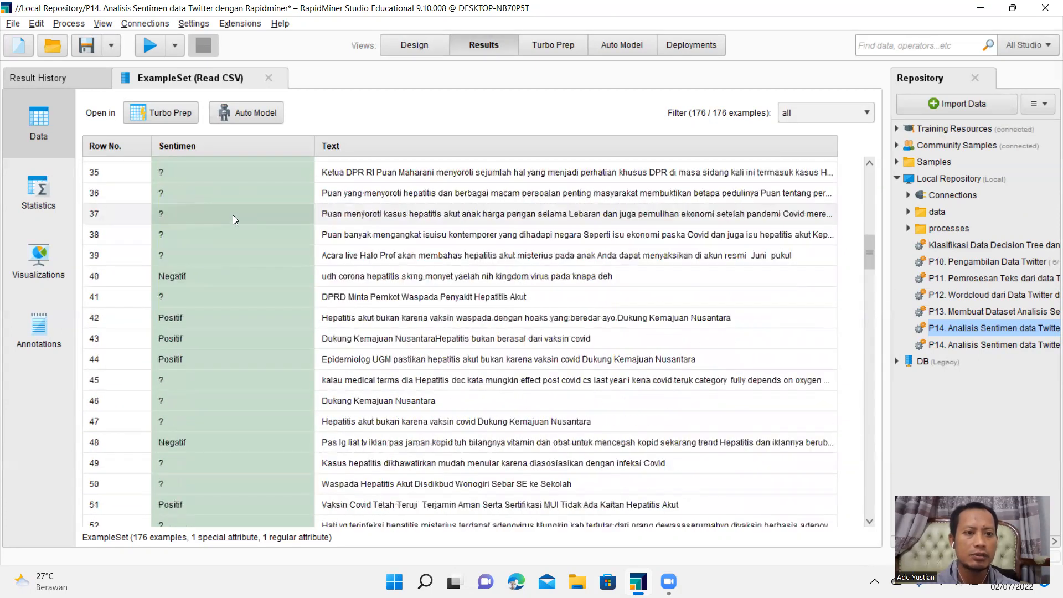
scroll(214, 180, up, 5)
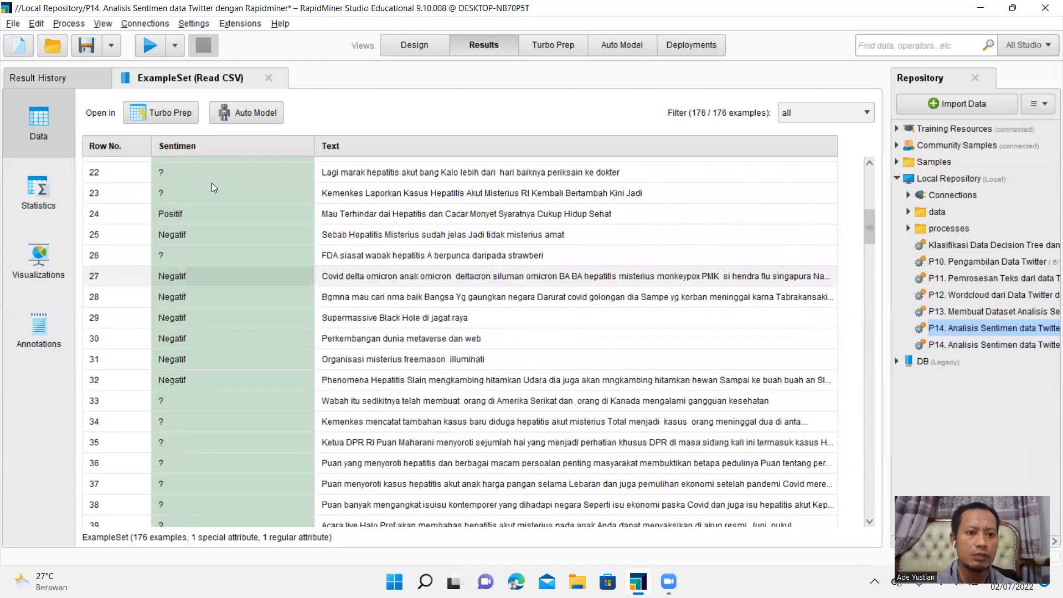
scroll(236, 197, up, 2)
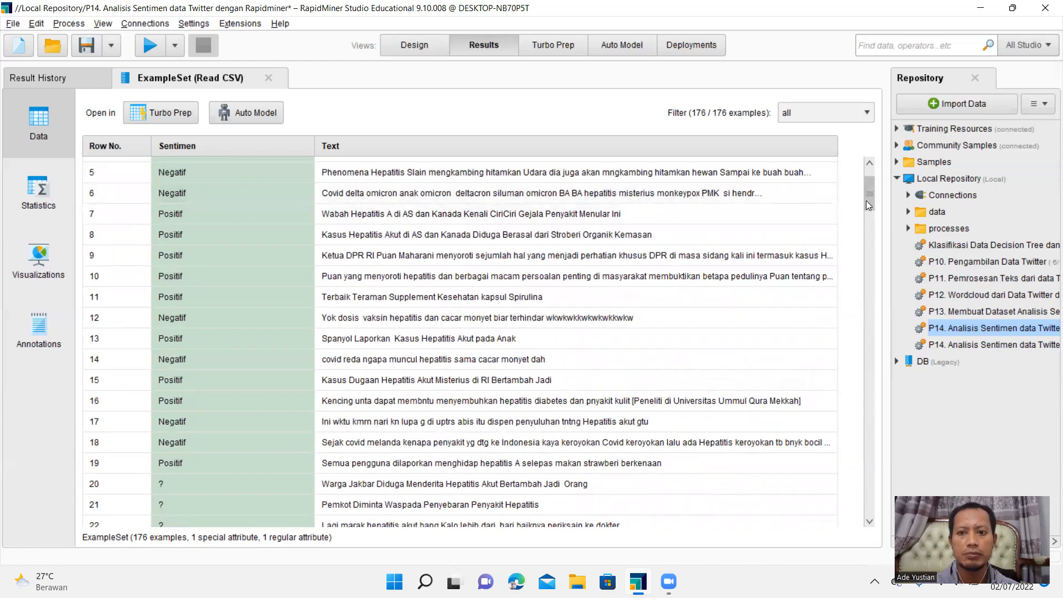
drag(865, 200, 866, 179)
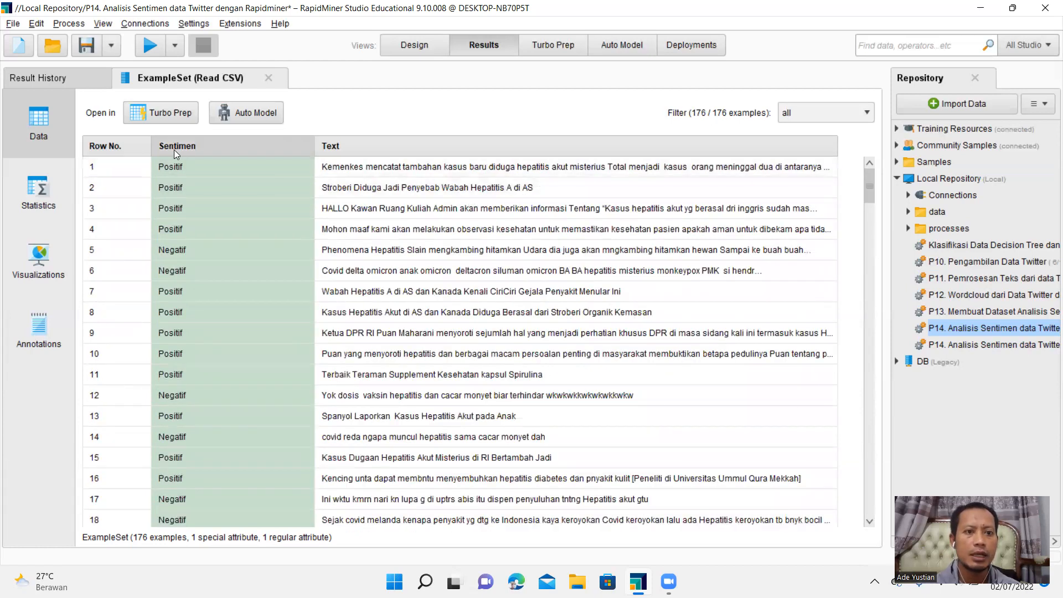
Move Filter Examples beside Read CSV in the process, remove the link to the result port, and connect Read CSV to its example input
click(417, 46)
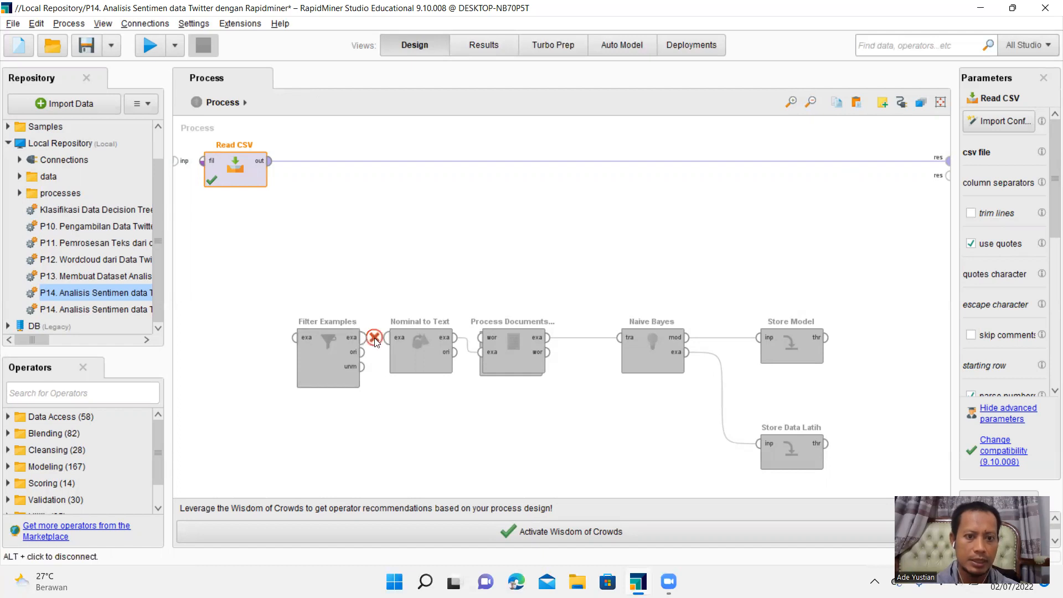
drag(329, 375, 329, 197)
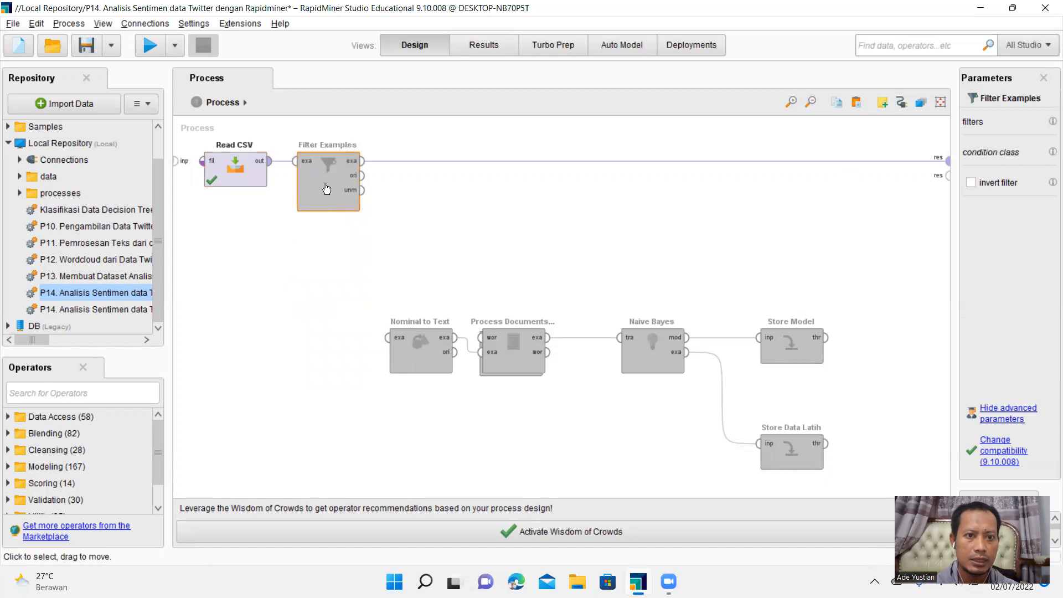
click(608, 161)
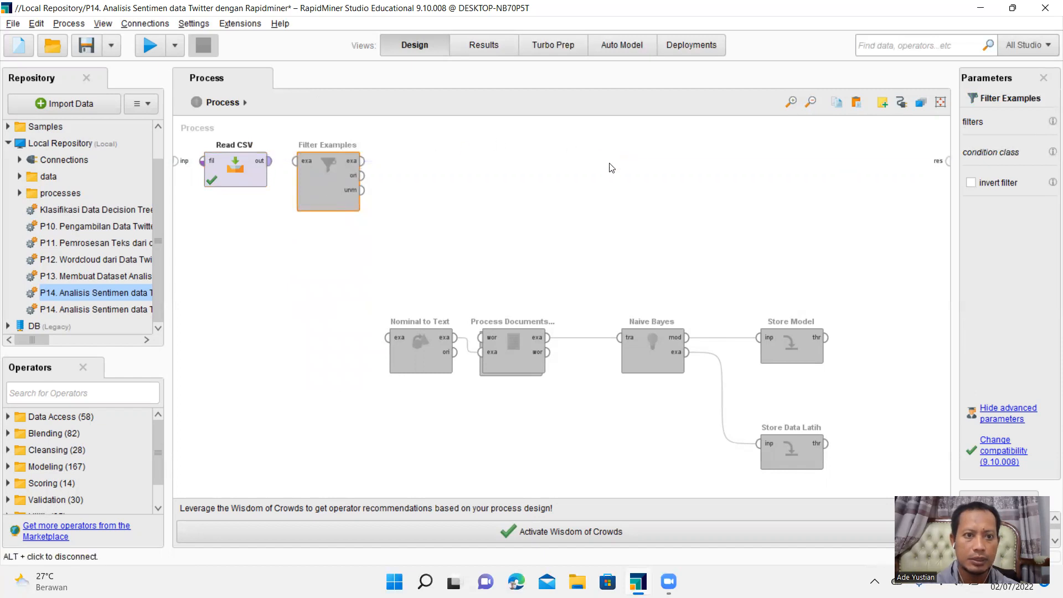
click(270, 161)
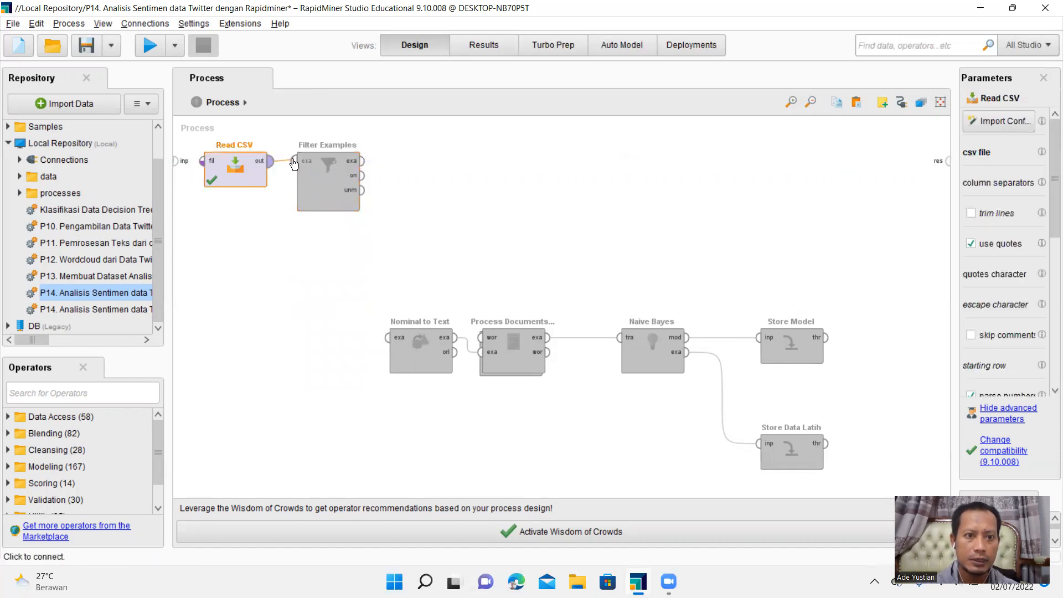
click(294, 161)
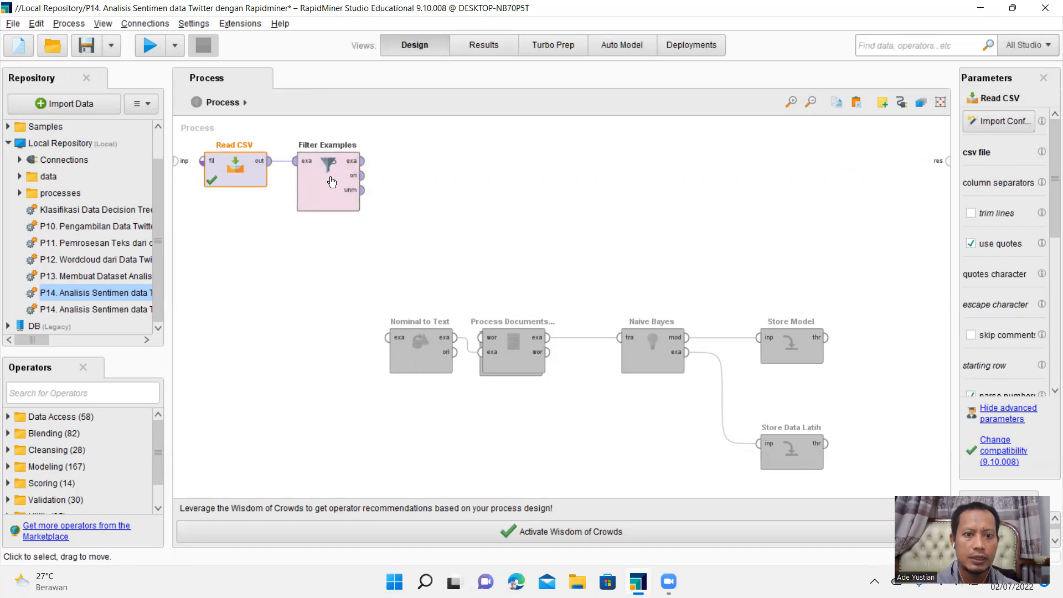
Review the Filter Examples condition on the Sentimen attribute and accept it with the comparator "is not missing"
click(332, 182)
double_click(330, 177)
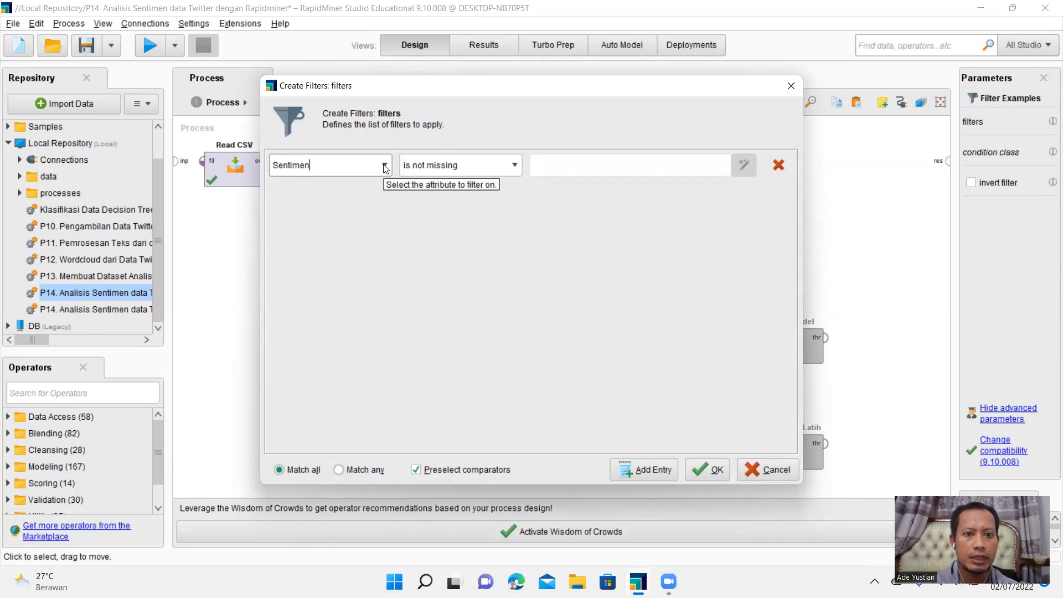
click(516, 166)
click(518, 168)
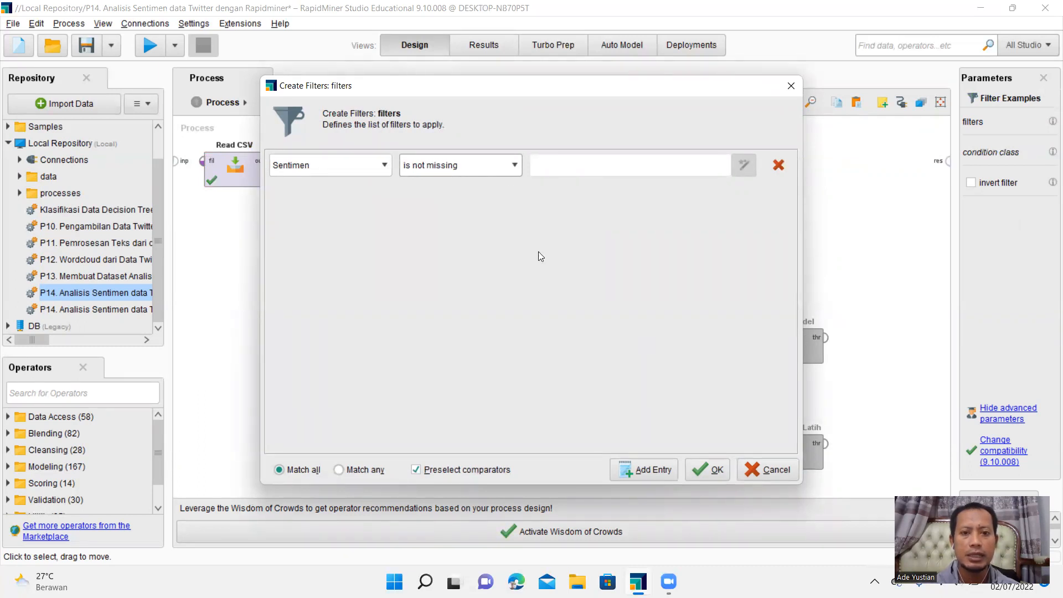
click(714, 472)
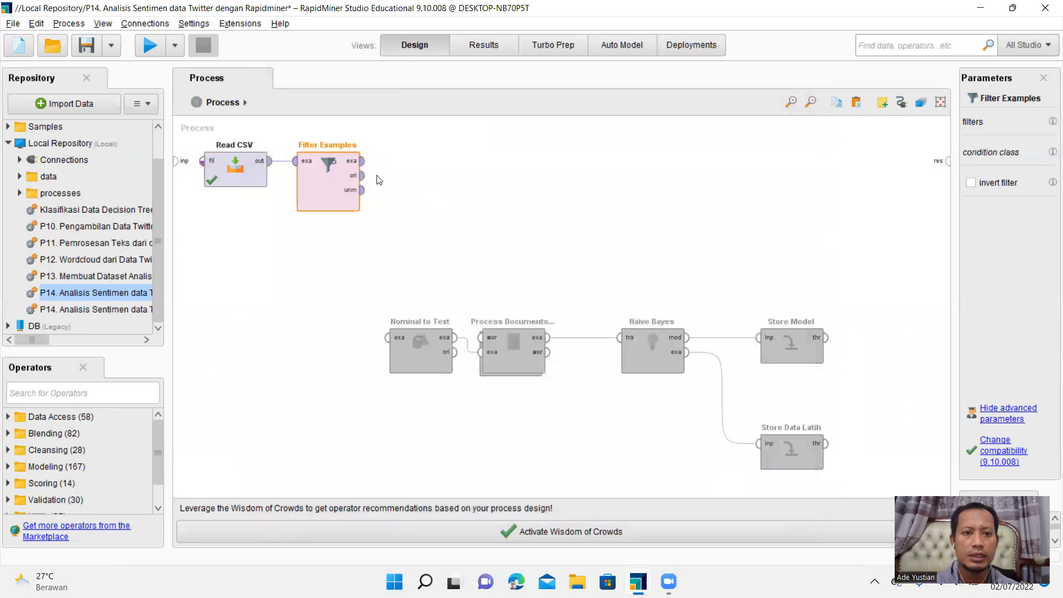
Connect the example output of Filter Examples to the process result port and run the process
drag(369, 166, 947, 160)
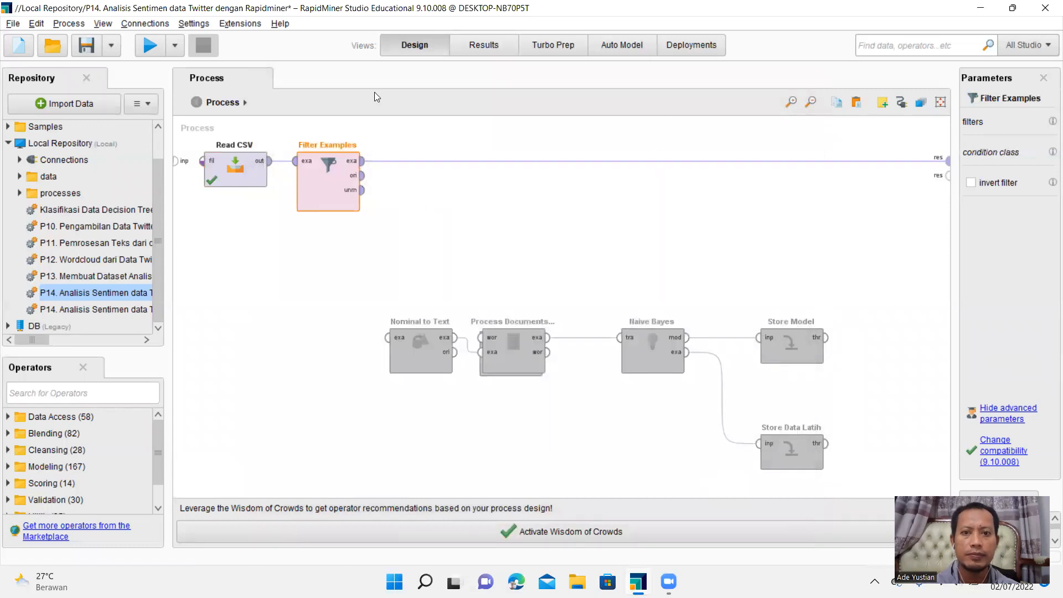
click(146, 51)
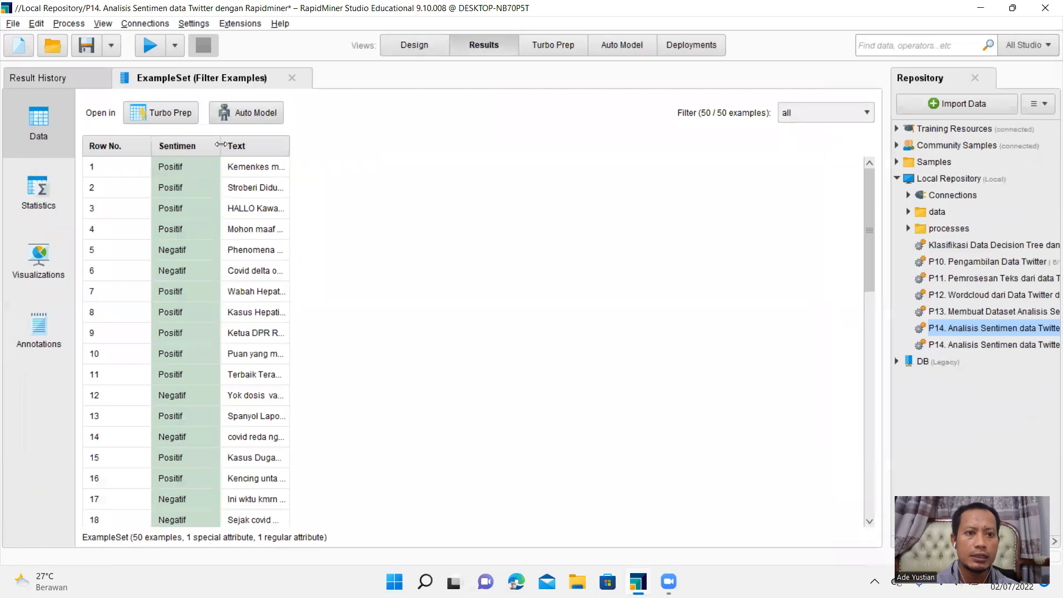
Widen the Sentimen and Text columns of the filtered dataset and check the sentiment labels across all rows
drag(221, 143, 295, 143)
drag(364, 148, 537, 161)
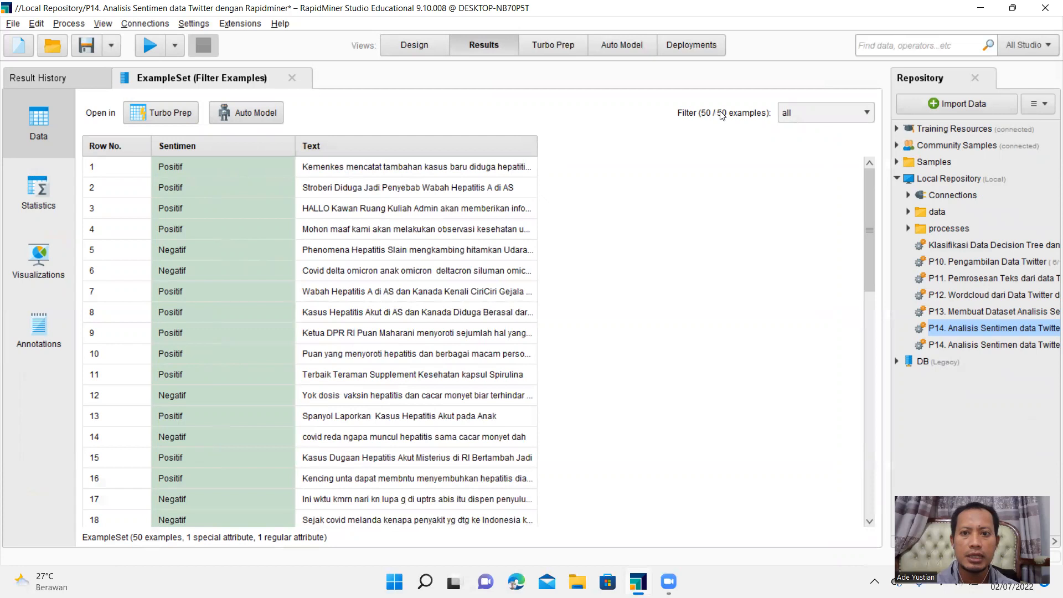
scroll(393, 166, down, 1)
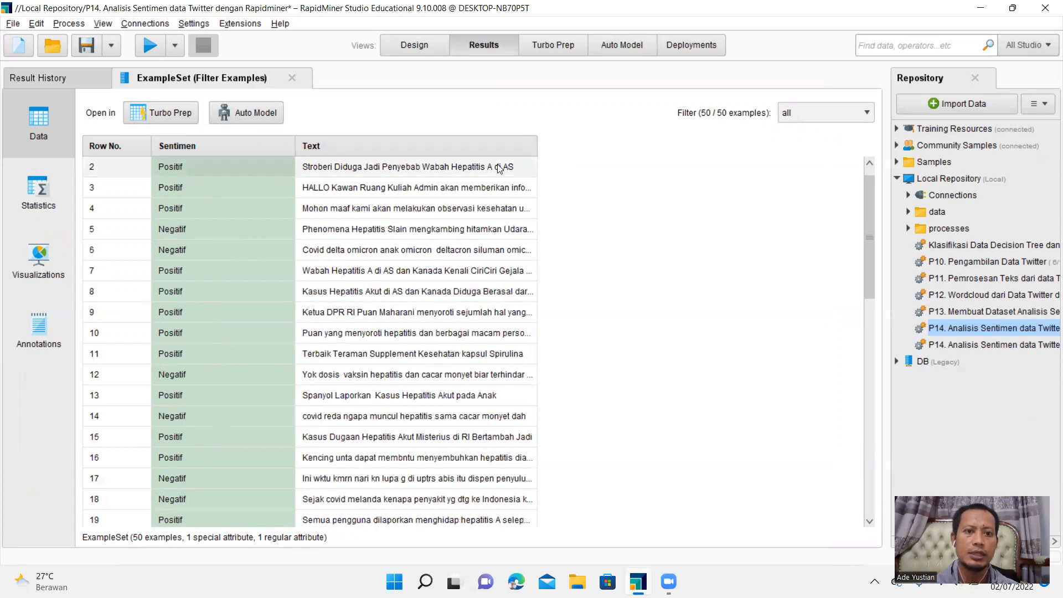
drag(540, 150, 621, 151)
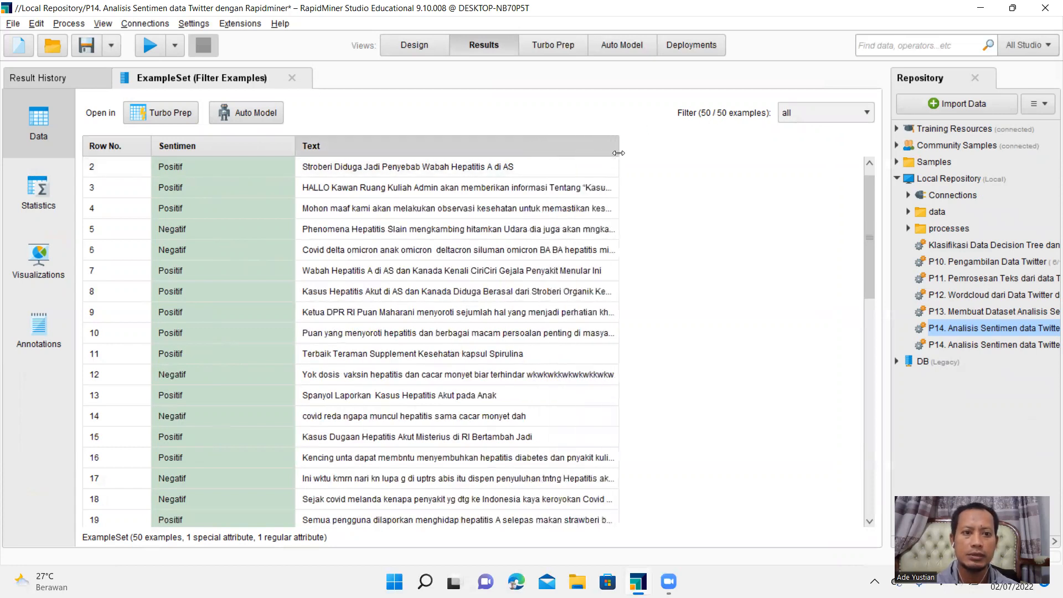
scroll(206, 146, down, 1)
scroll(190, 199, down, 5)
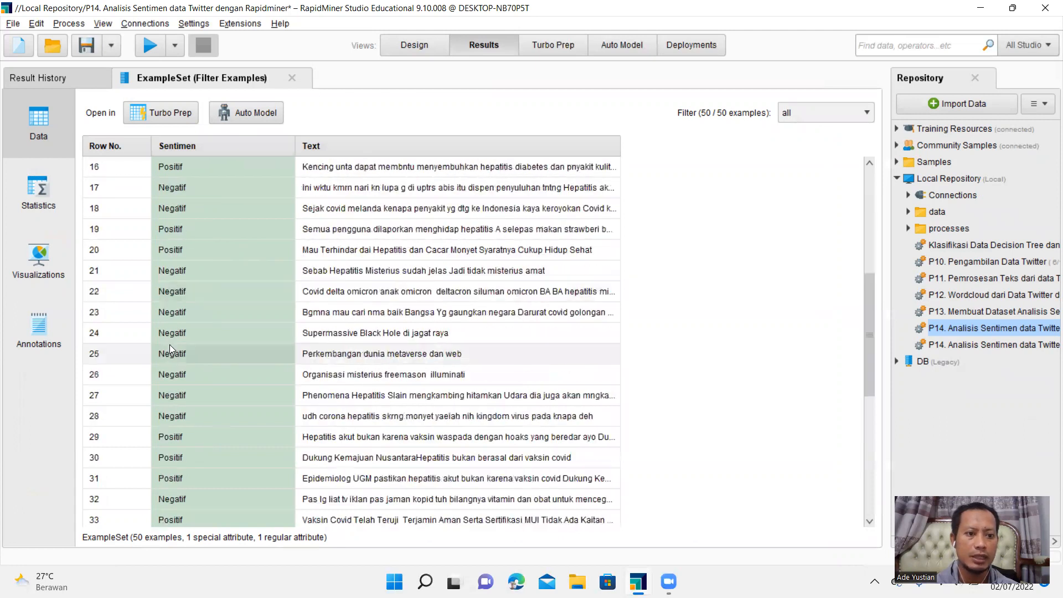
scroll(180, 444, down, 6)
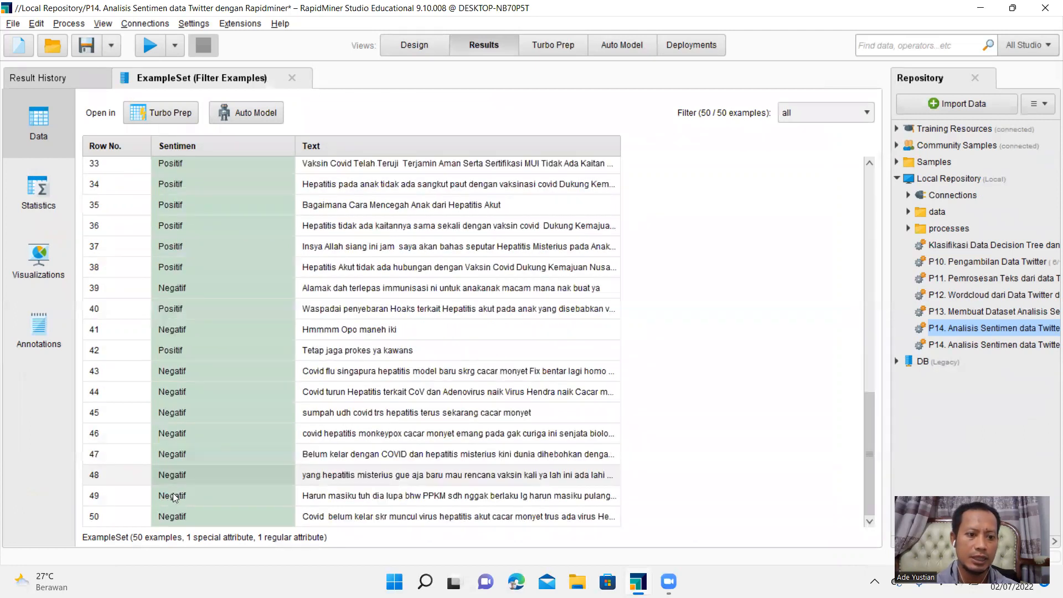
scroll(189, 266, up, 10)
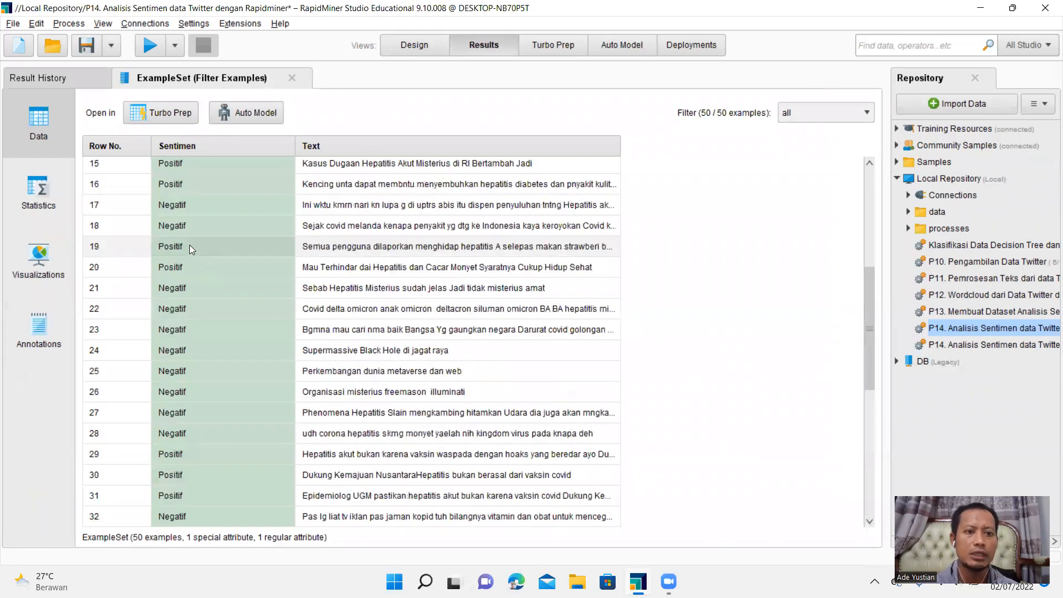
scroll(187, 162, up, 1)
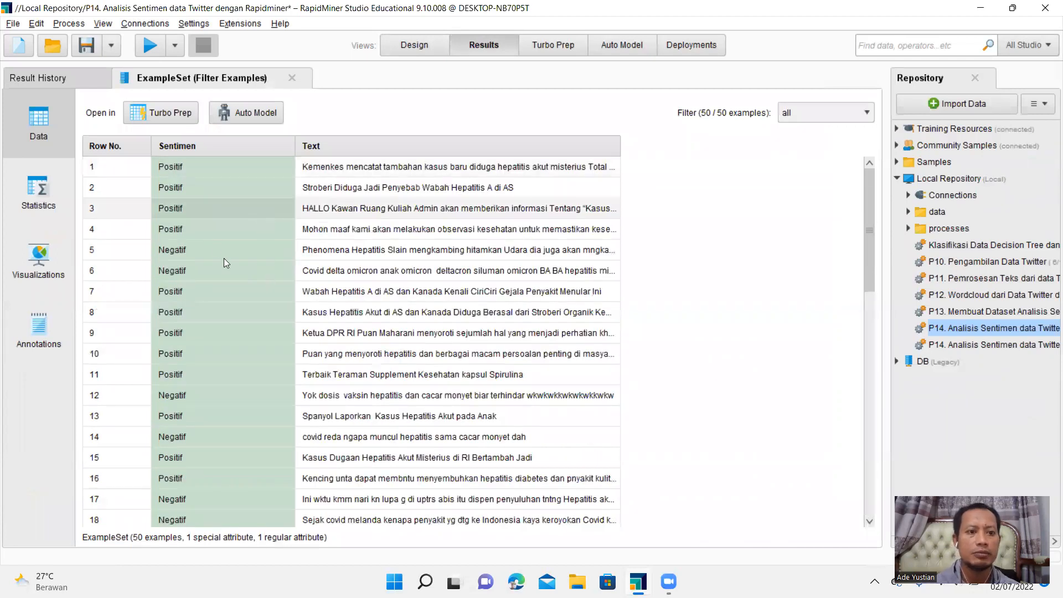
scroll(207, 226, down, 2)
scroll(205, 227, up, 1)
scroll(204, 228, down, 4)
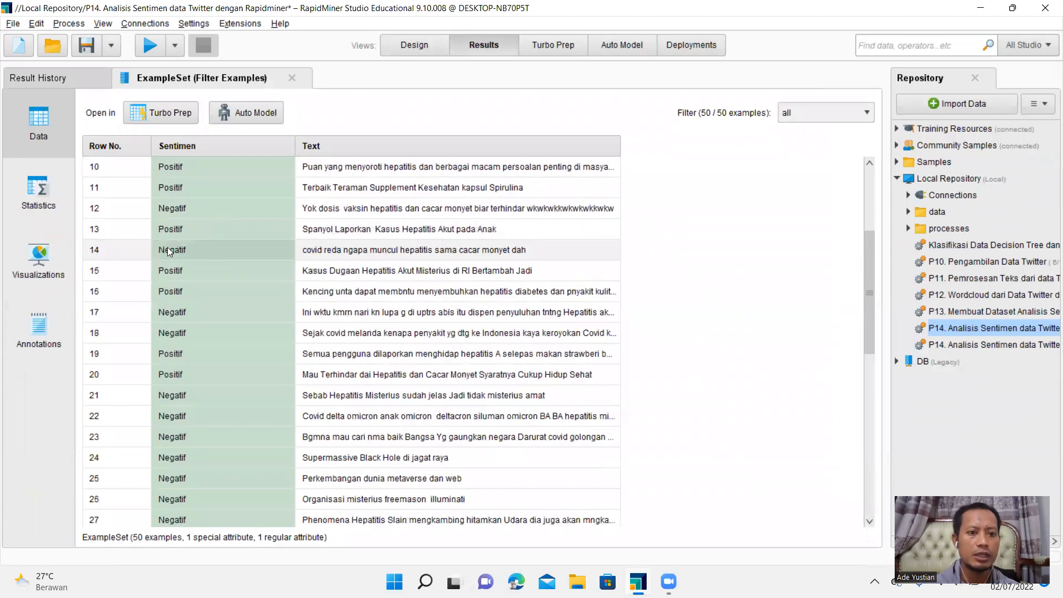
scroll(205, 174, down, 1)
scroll(204, 167, up, 3)
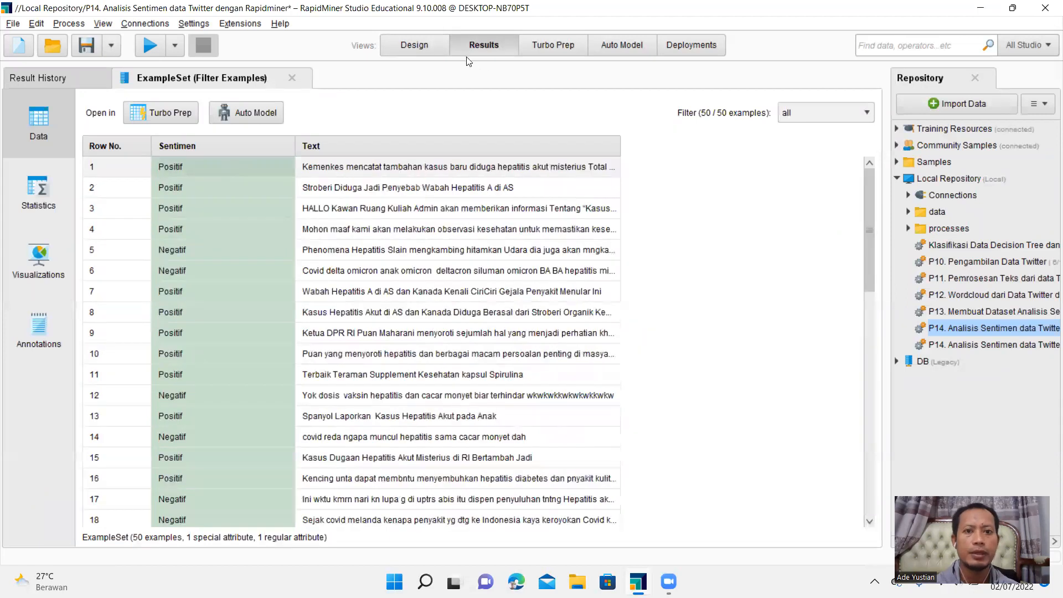
Place Nominal to Text and Process Documents from Data after Filter Examples, and connect the filtered examples to Nominal to Text instead of the result port
click(424, 45)
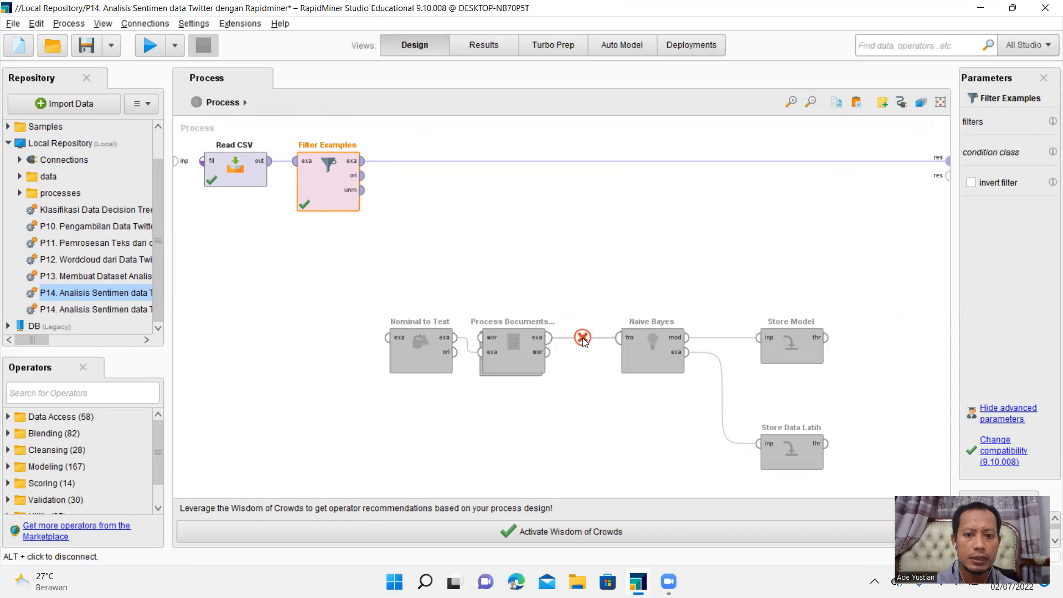
drag(436, 358, 435, 181)
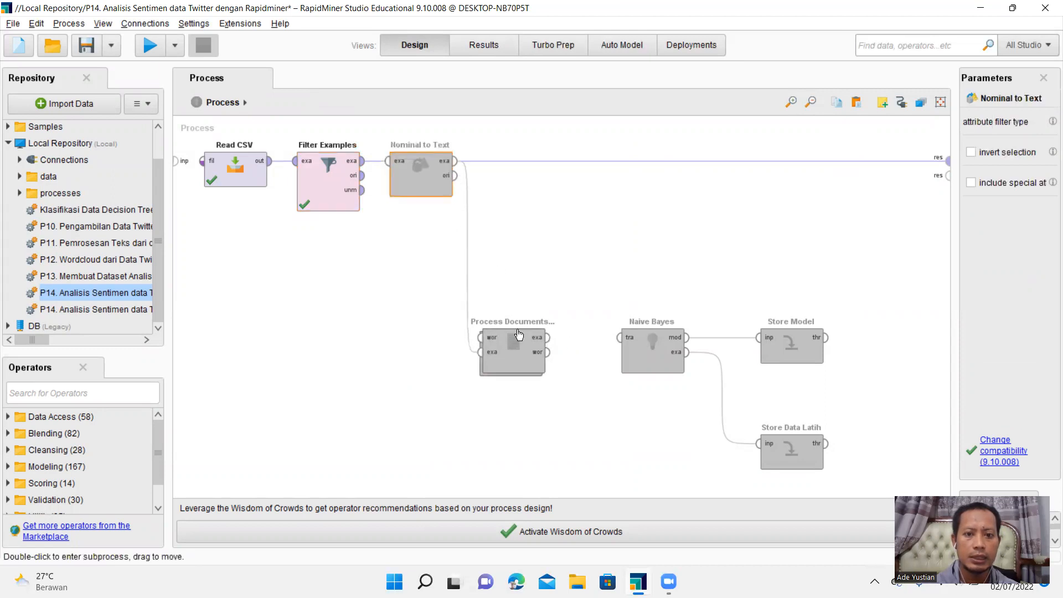
click(654, 161)
drag(530, 362, 530, 186)
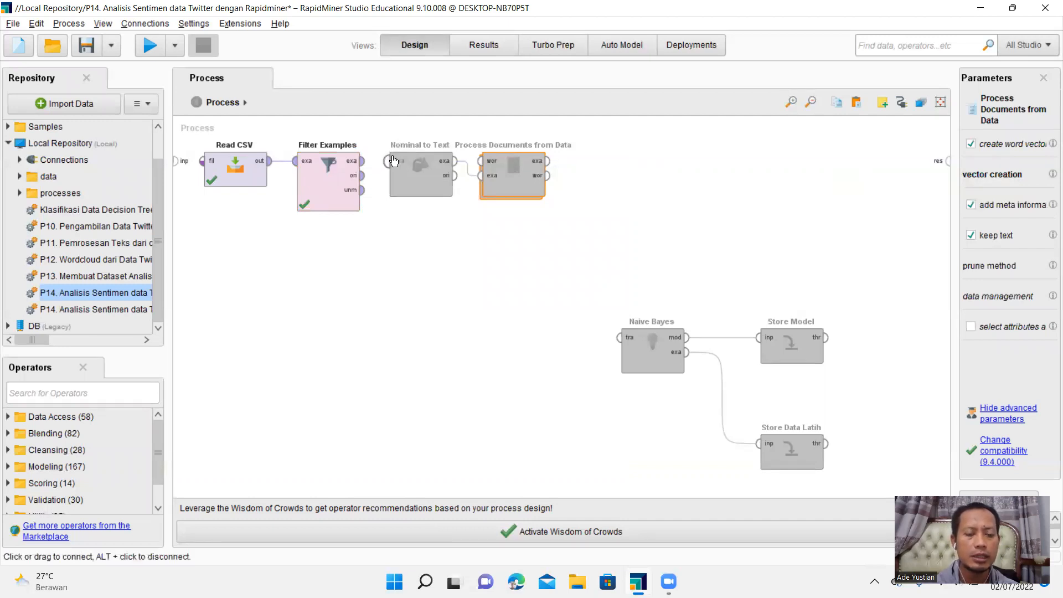
click(362, 161)
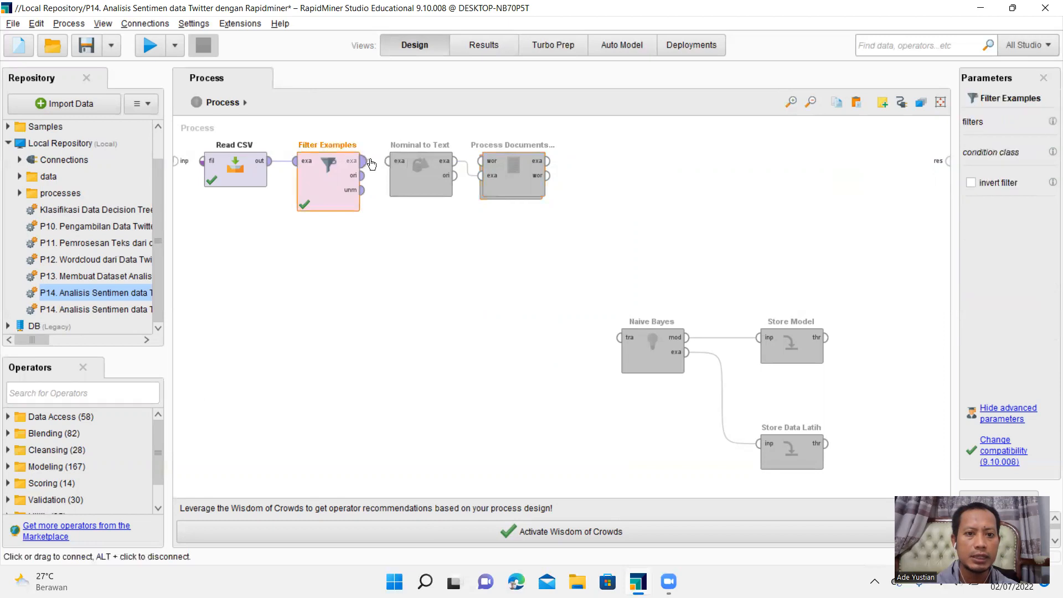
click(388, 162)
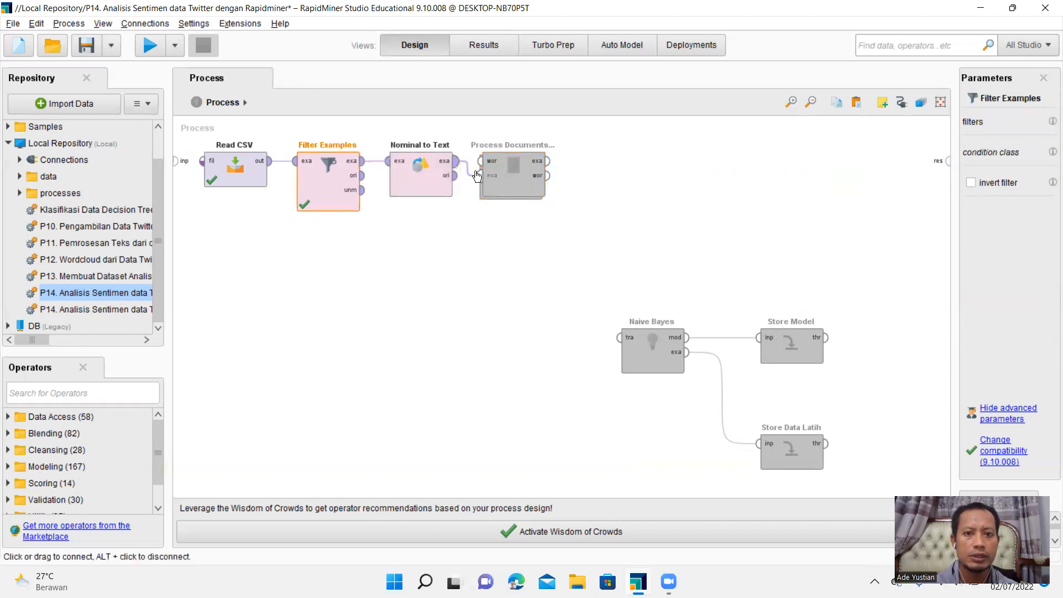
Connect the example output of Nominal to Text to the example input of Process Documents from Data
click(455, 162)
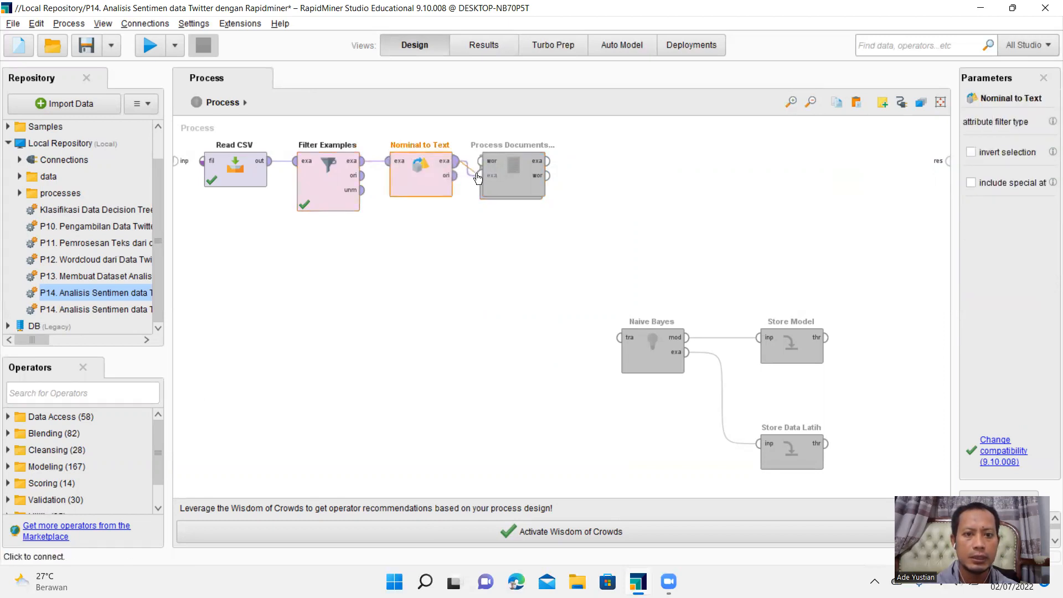
click(482, 176)
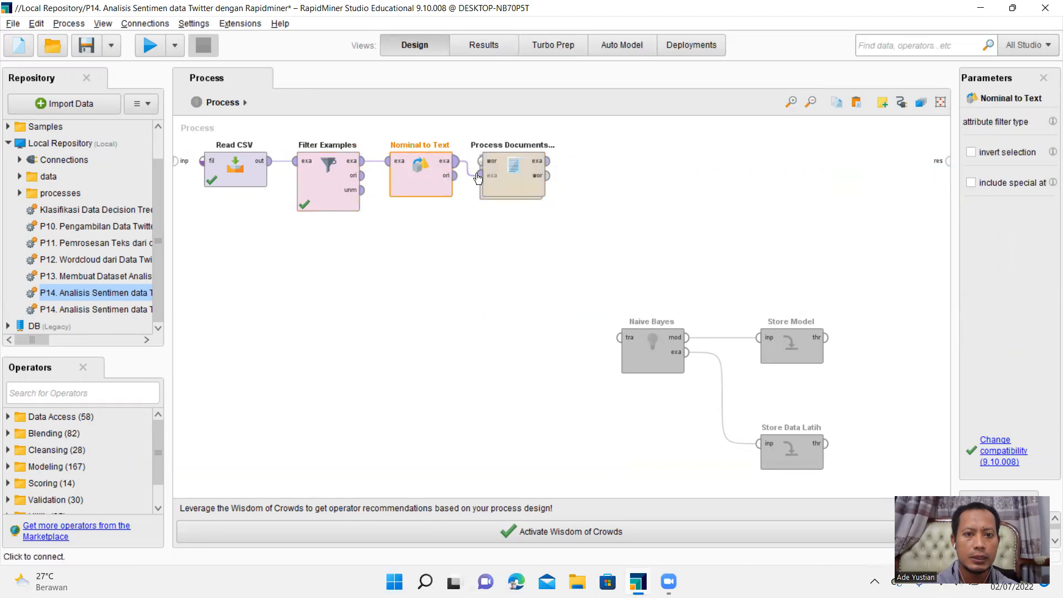
Review the Sentimen and Text column types and roles in Read CSV's data set meta data information and apply the list
click(257, 175)
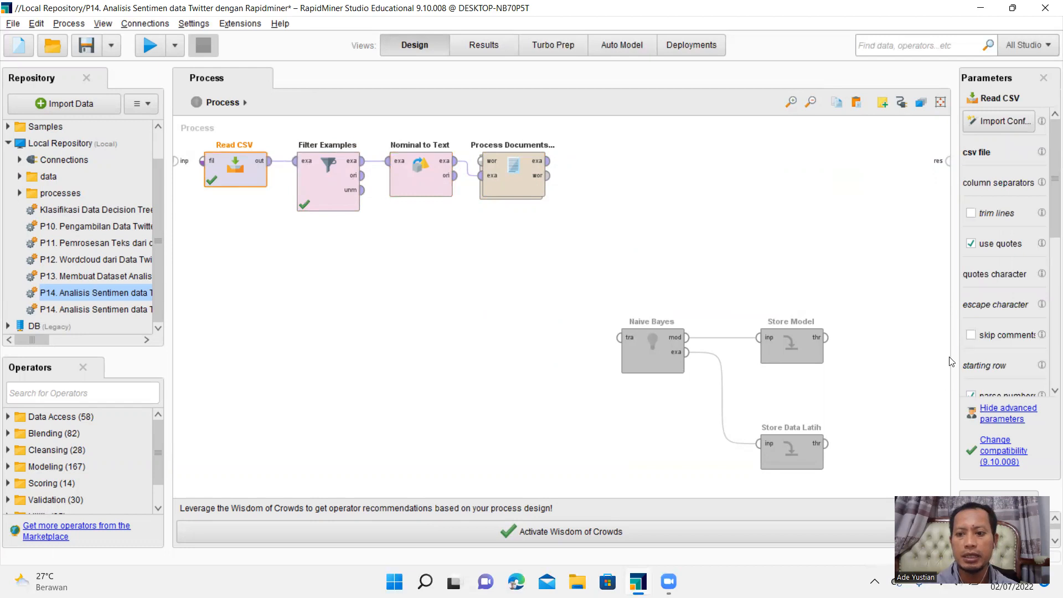
drag(950, 353, 913, 355)
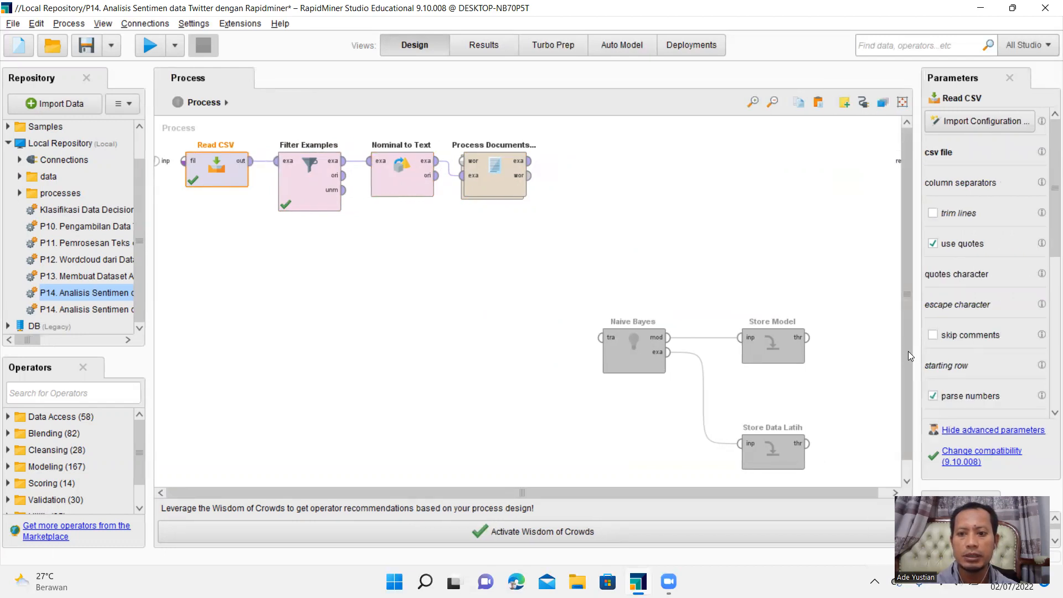
drag(909, 352, 861, 353)
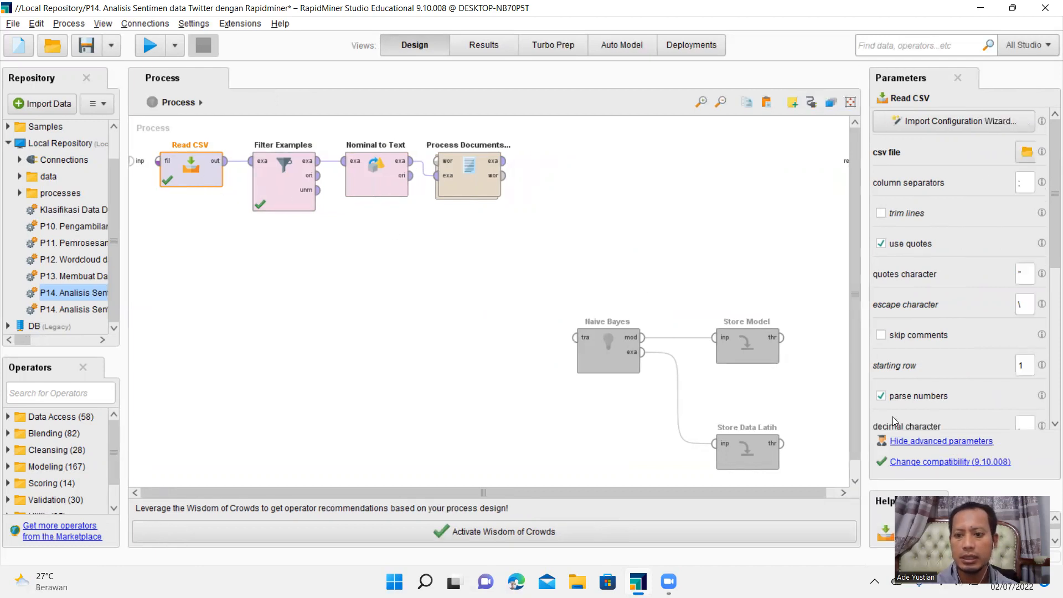
scroll(1013, 428, down, 6)
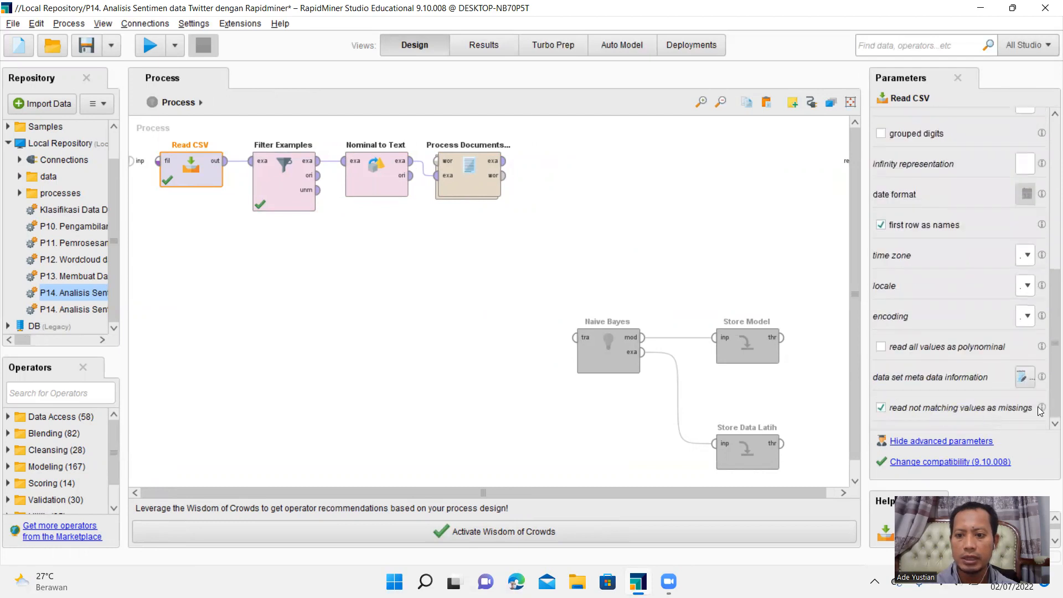
drag(865, 370, 788, 371)
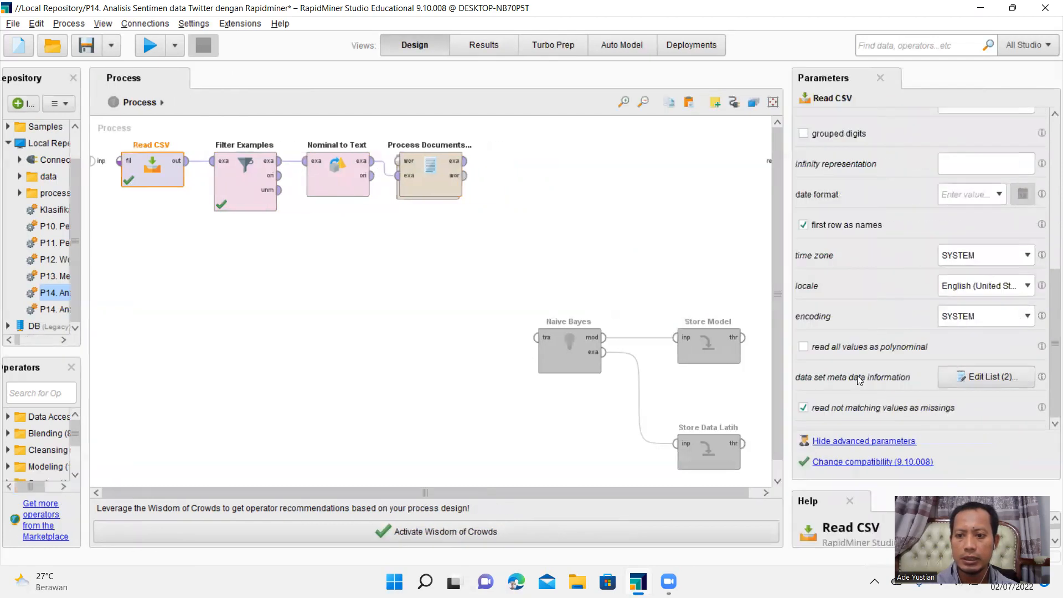
click(996, 377)
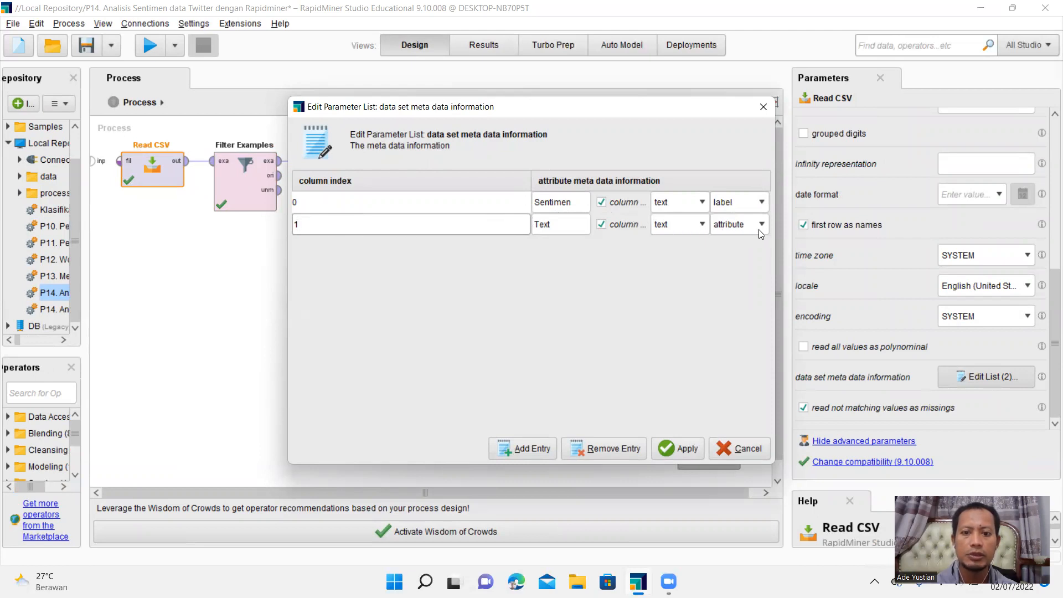
click(687, 449)
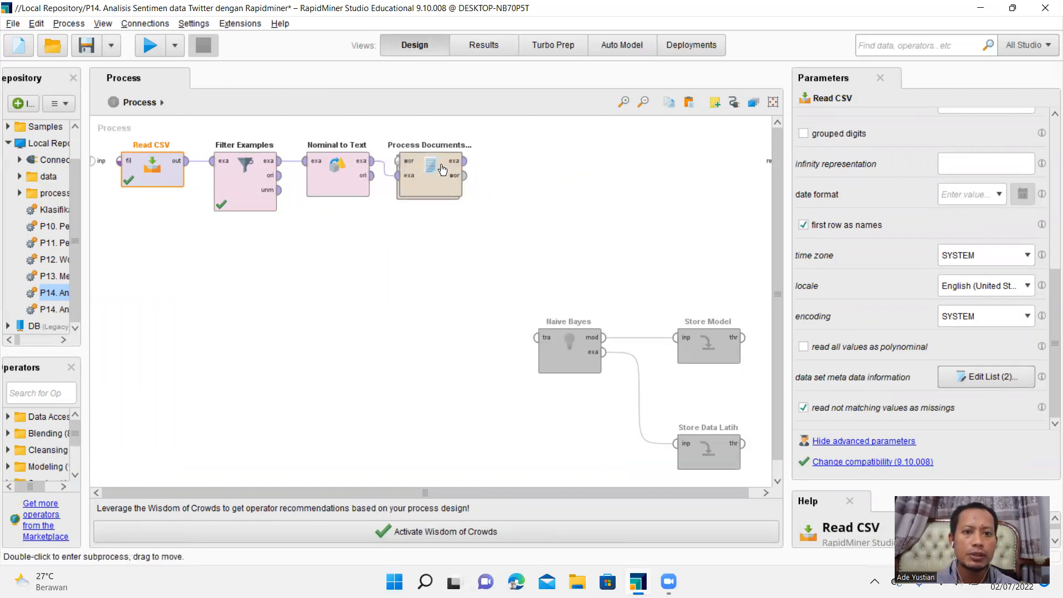
Inspect the text-processing operators inside Process Documents from Data and return to the main process
click(444, 191)
double_click(444, 192)
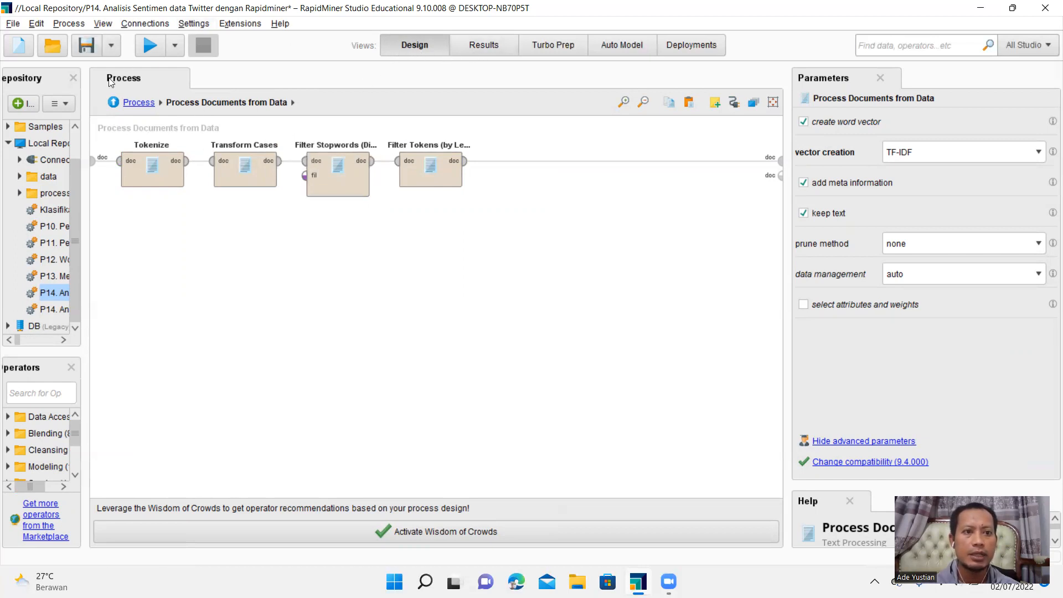
click(134, 103)
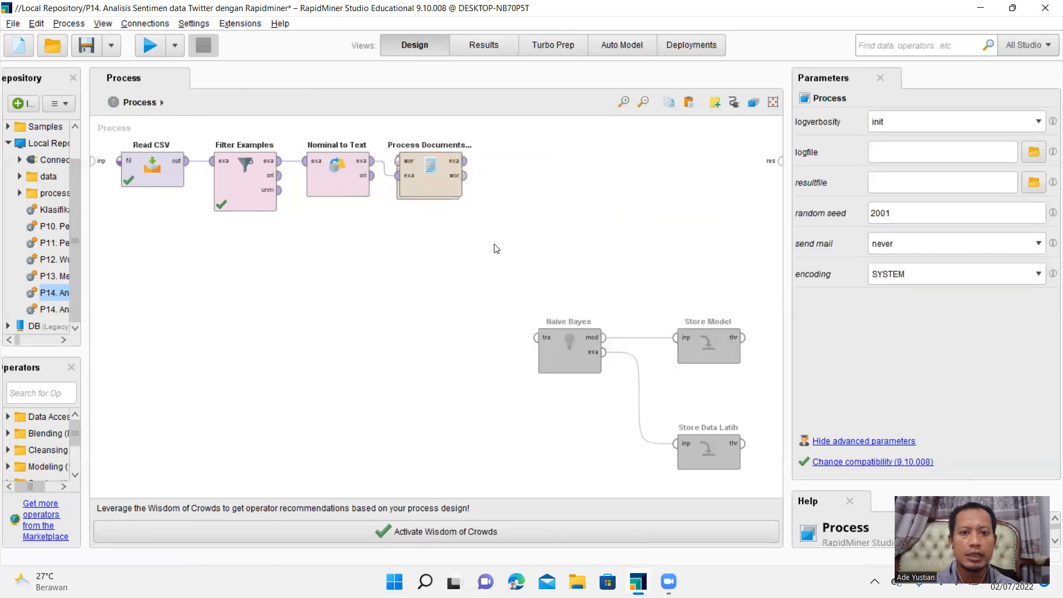
Connect the example output of Process Documents from Data to the process result port and run the process
click(466, 167)
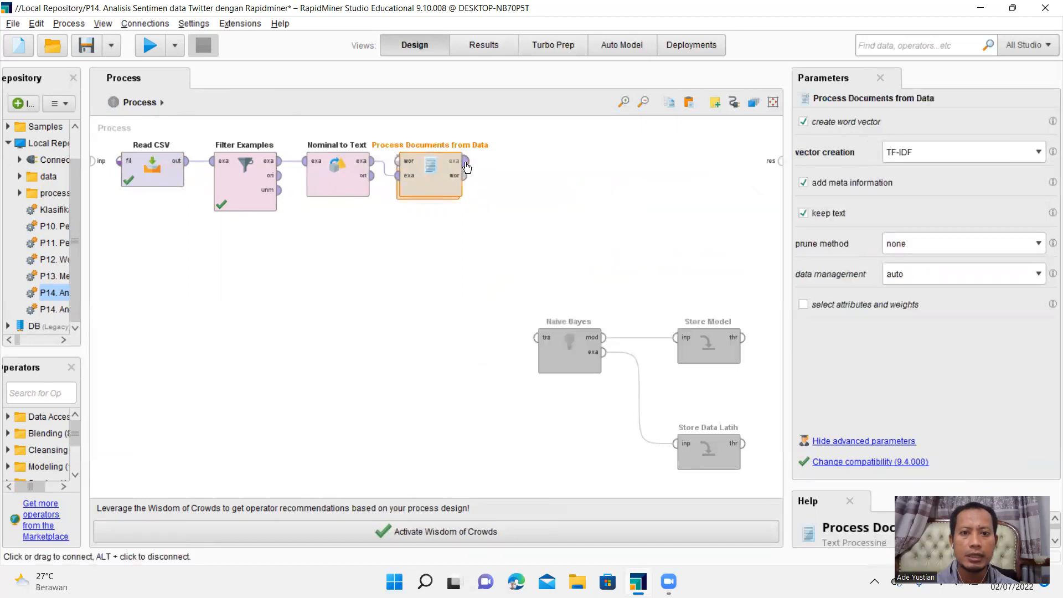
drag(466, 167, 780, 160)
click(148, 48)
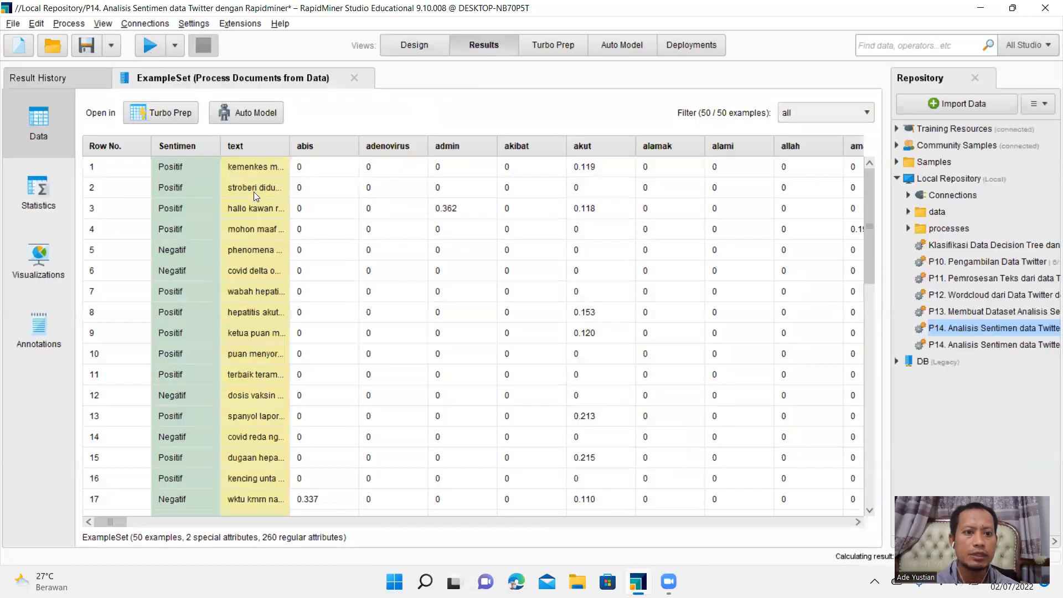
Examine the sentiment labels, cleaned text and TF-IDF word weights across the rows of the processed documents
scroll(204, 199, down, 8)
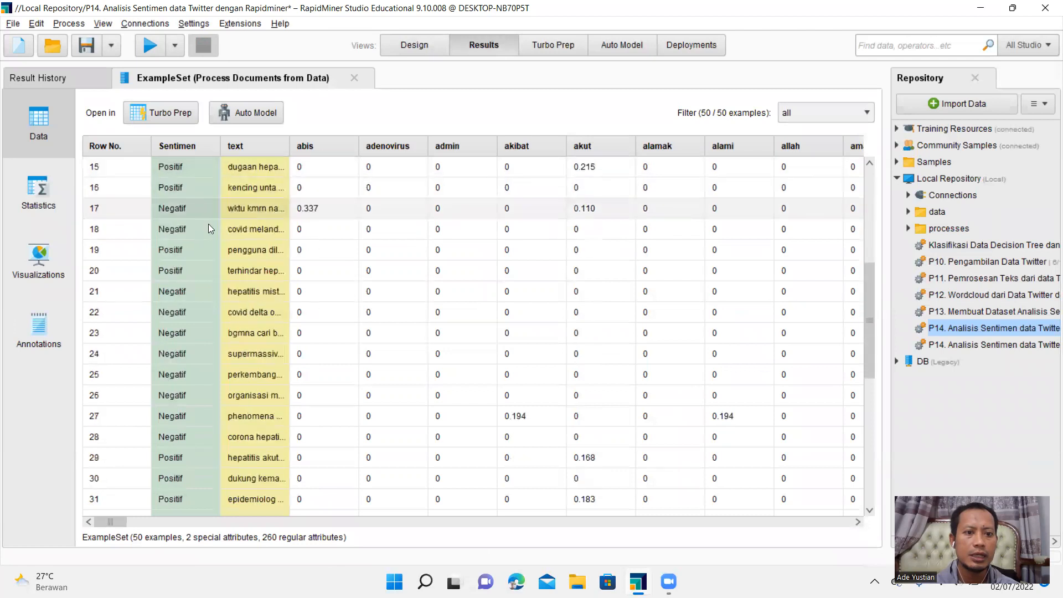
scroll(207, 243, down, 4)
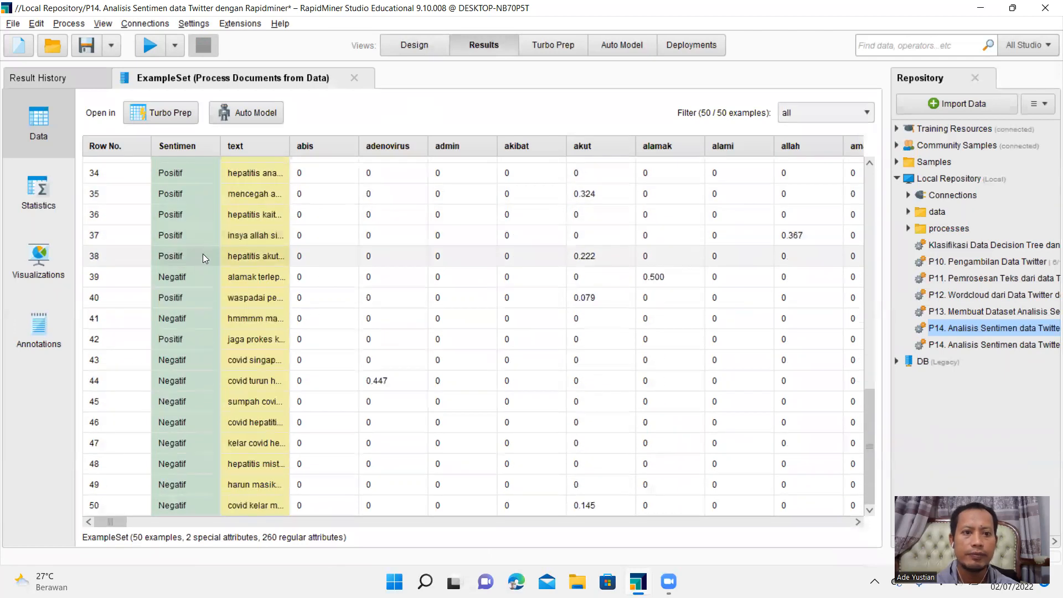
scroll(240, 256, up, 3)
scroll(239, 256, up, 2)
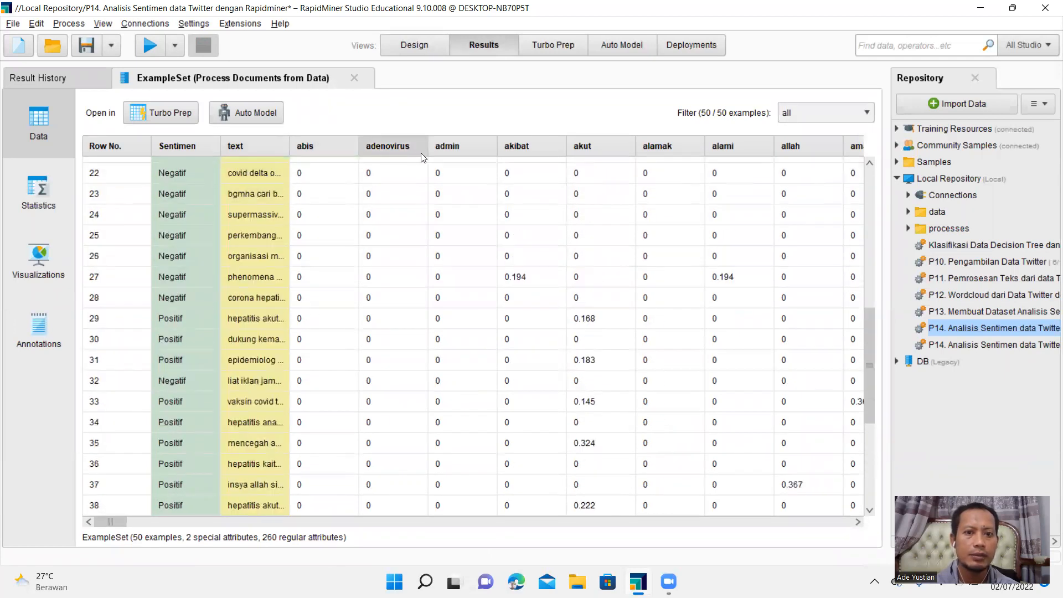
scroll(609, 242, down, 1)
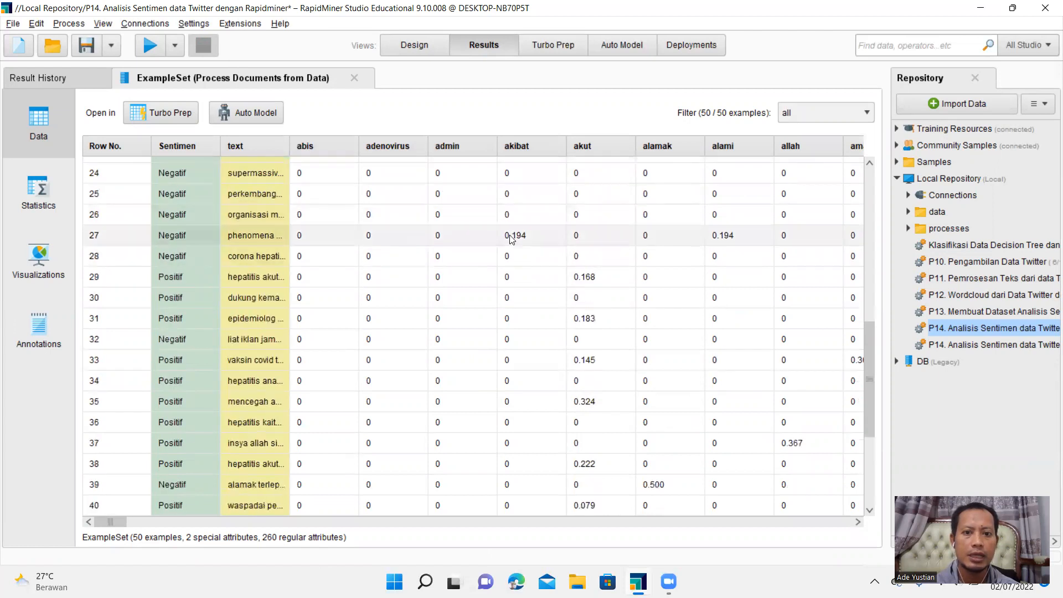
scroll(467, 222, down, 2)
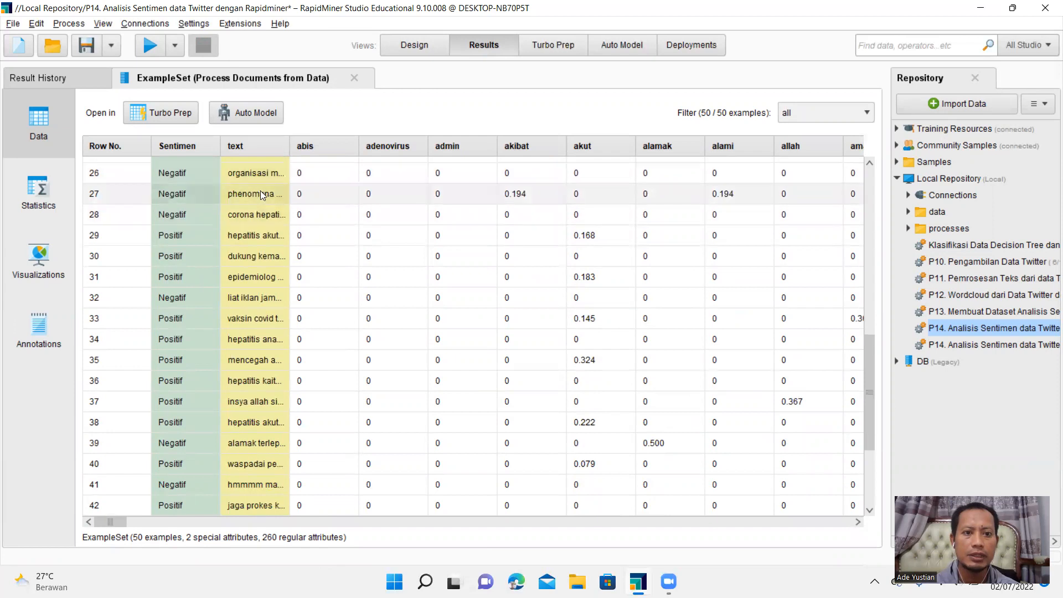
scroll(589, 205, down, 2)
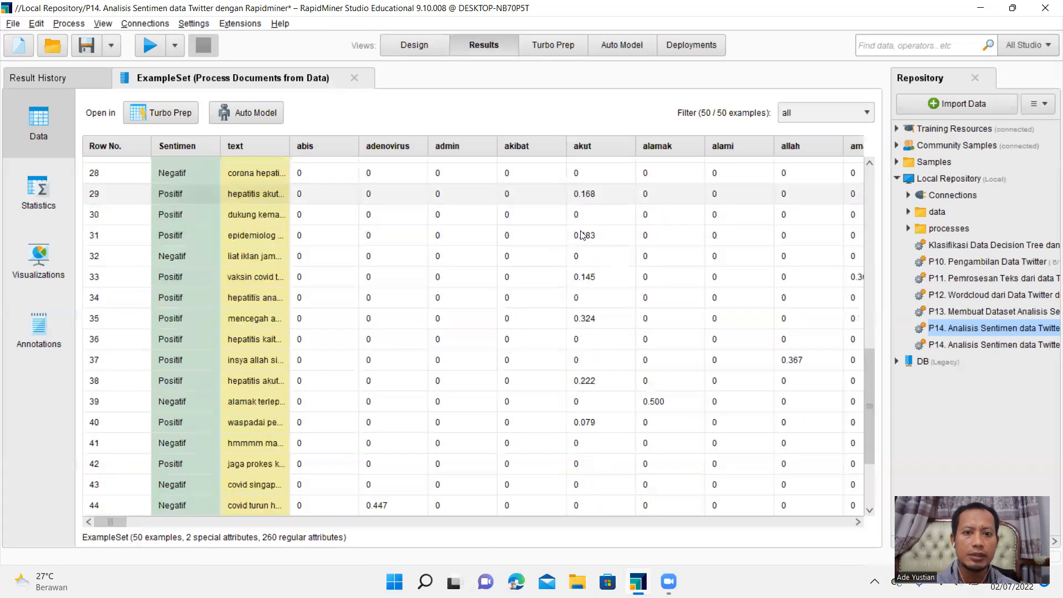
scroll(438, 210, up, 5)
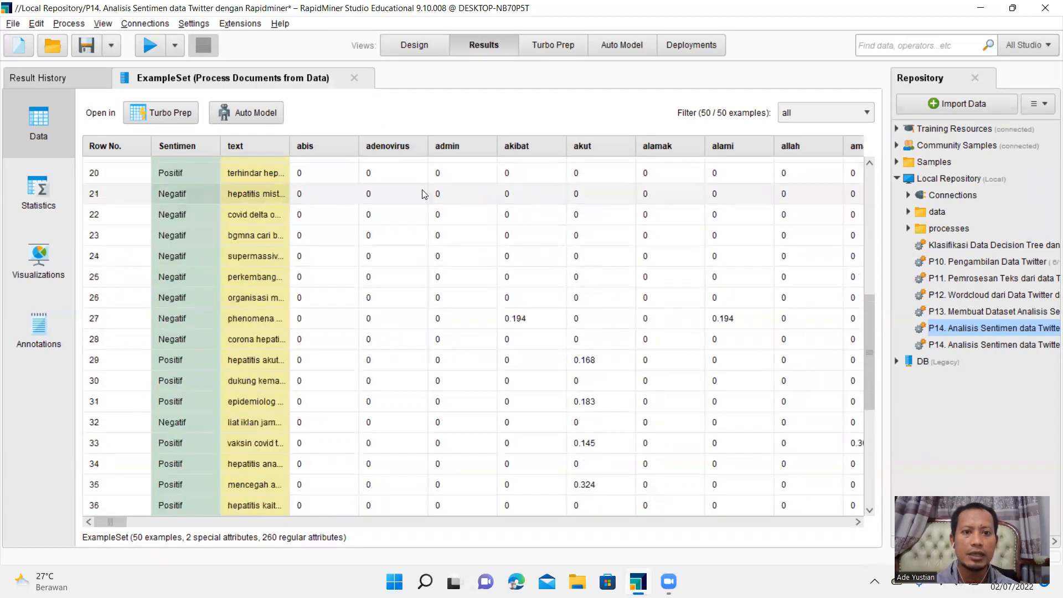
Place Naive Bayes beside Process Documents from Data in the process design, and move Store Model and Store Data Latih up after it
click(412, 44)
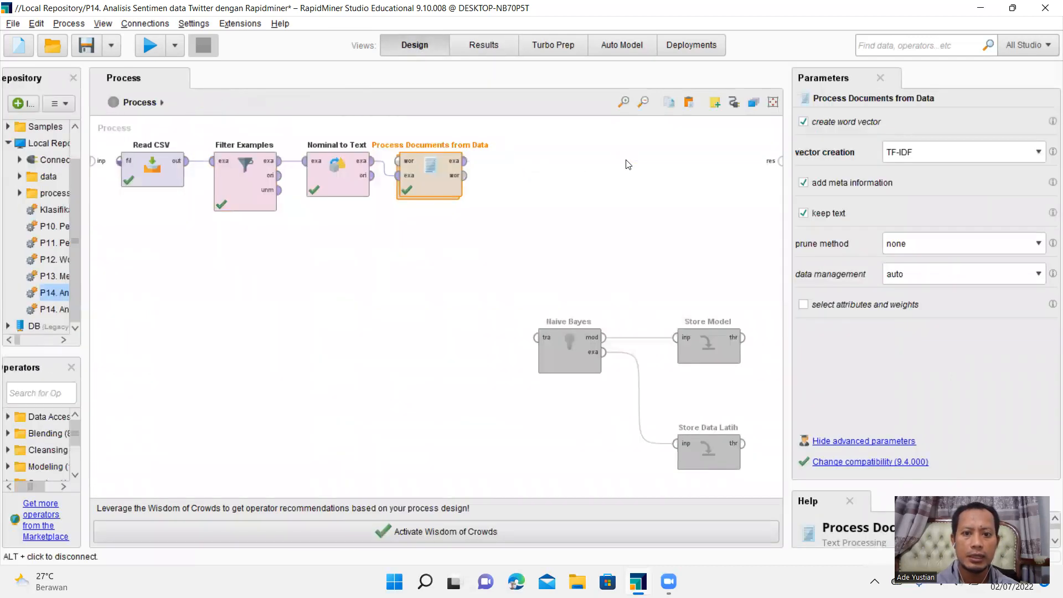
drag(565, 360, 533, 193)
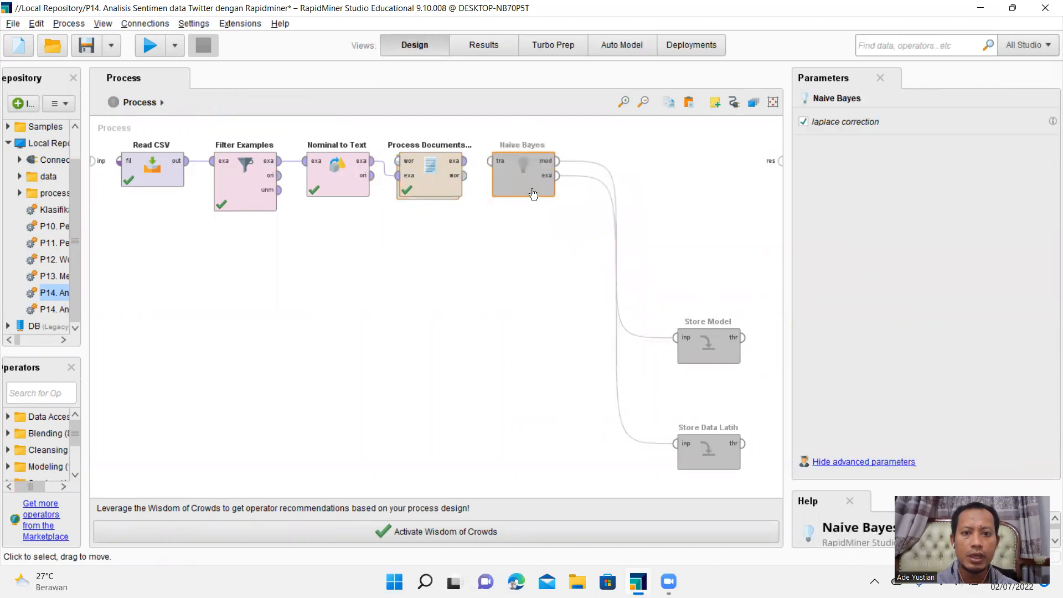
click(698, 356)
drag(699, 356, 699, 180)
drag(712, 455, 712, 243)
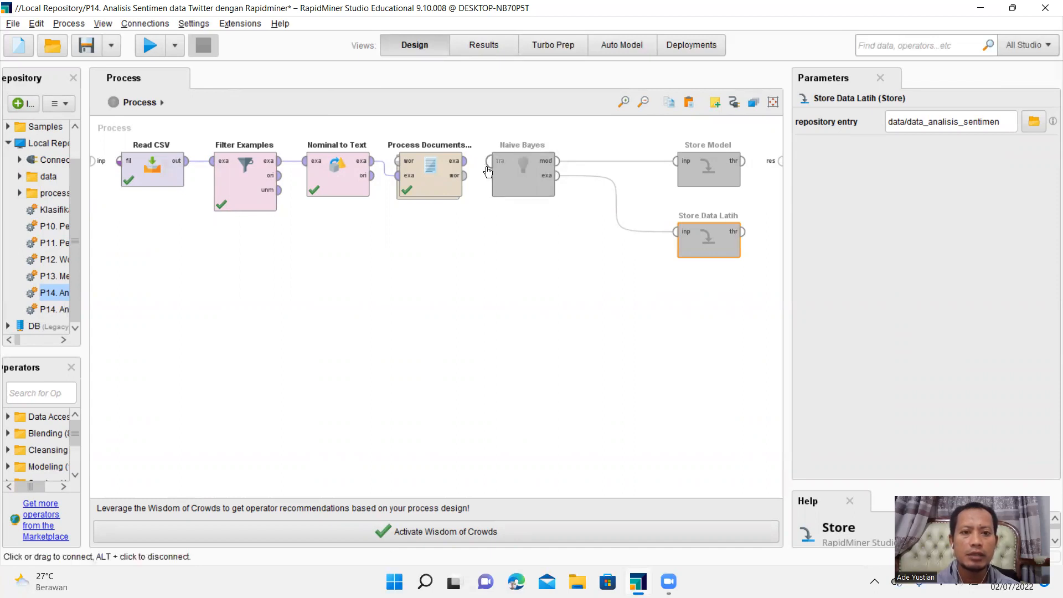
Connect the Process Documents example output to the Naive Bayes training input, and the Naive Bayes model output to Store Model
mouse_move(475, 172)
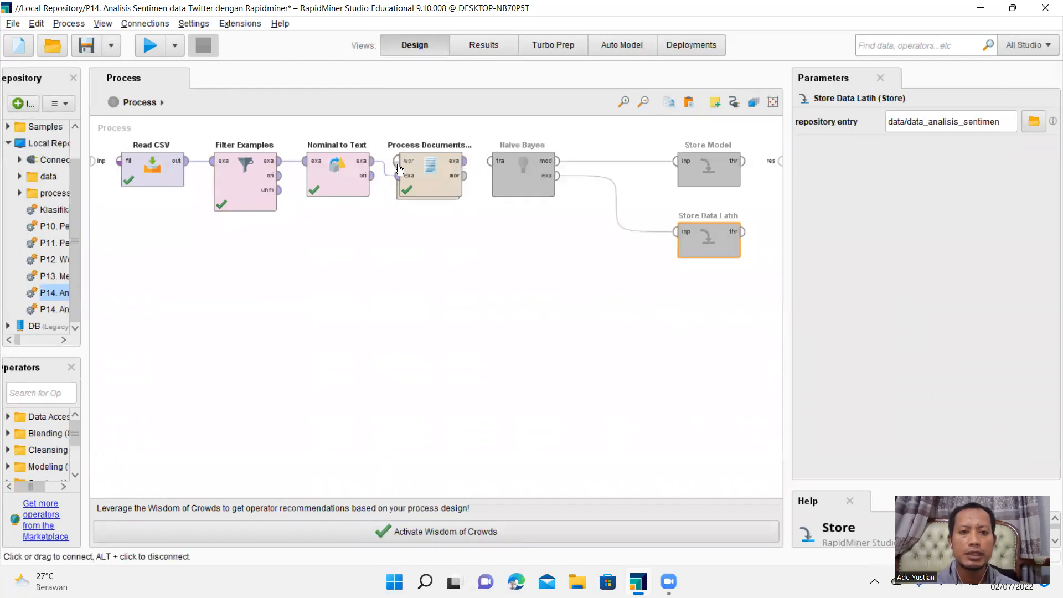
click(466, 163)
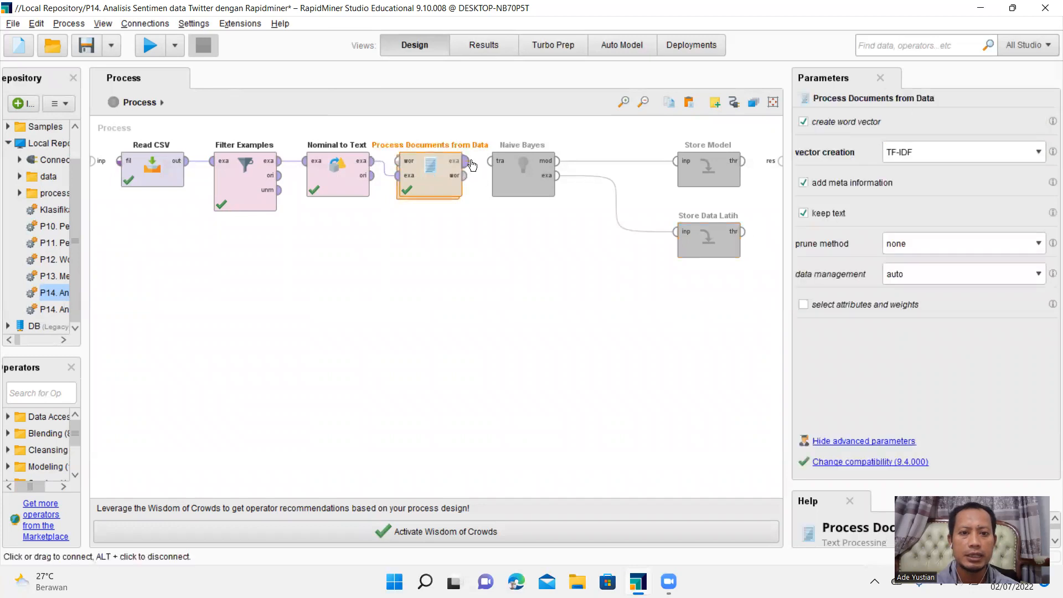
click(490, 163)
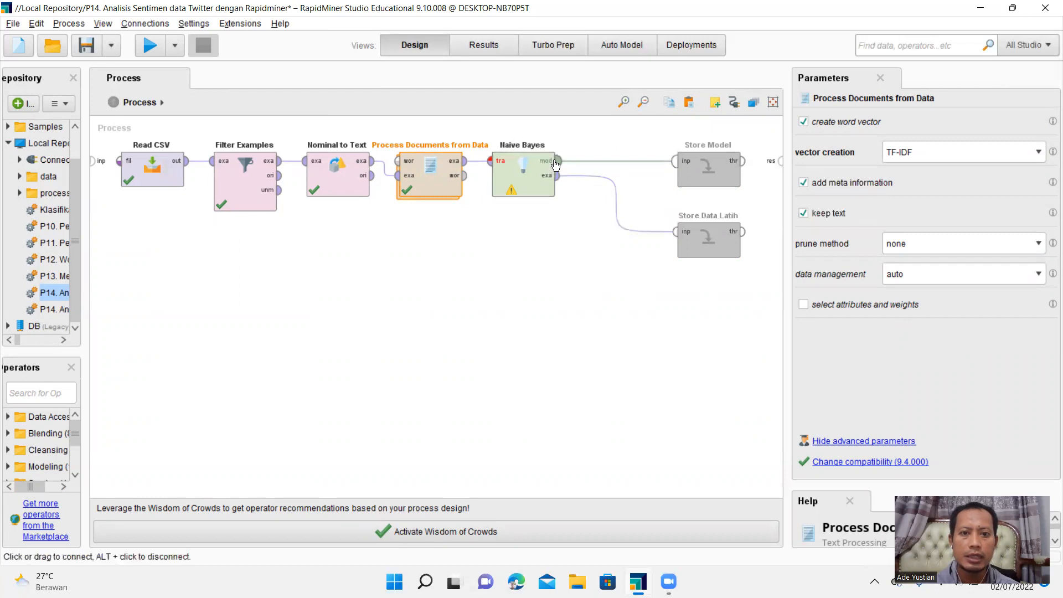
mouse_move(561, 165)
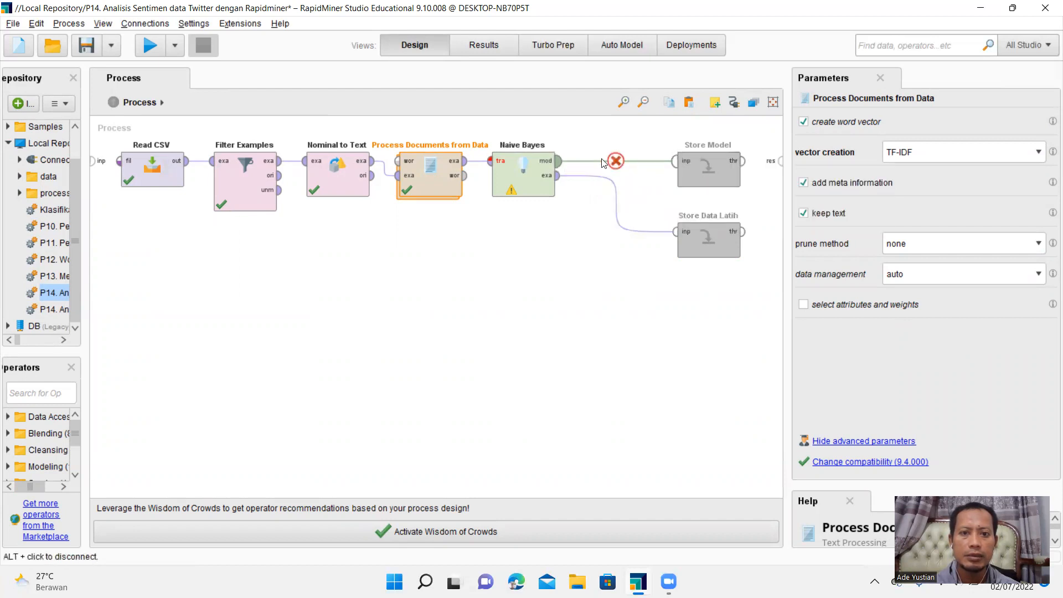
click(558, 161)
click(675, 164)
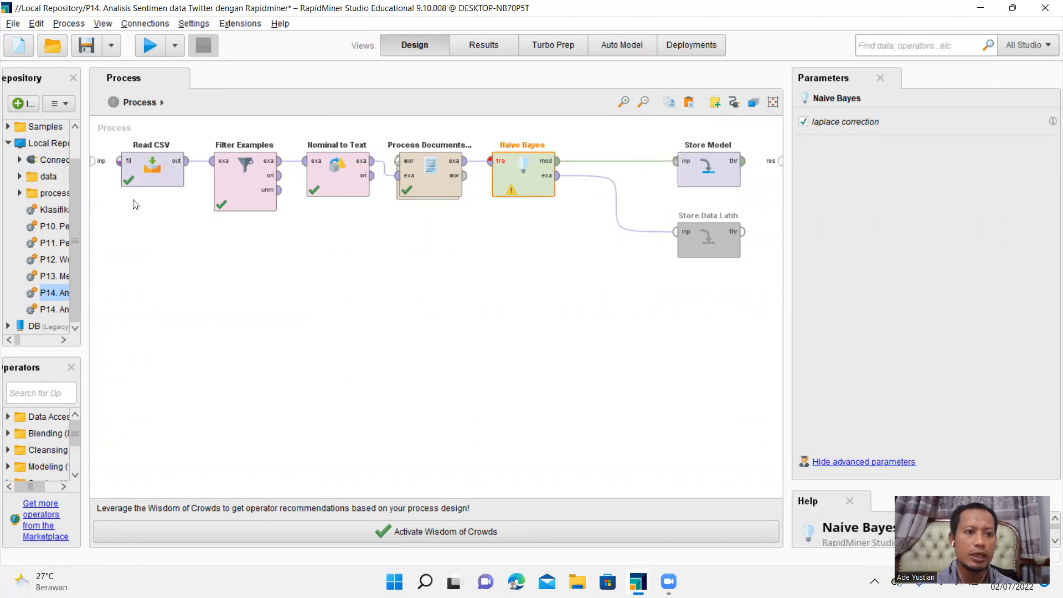
Search the available operators for "store" to locate the Store operator
drag(88, 260, 218, 288)
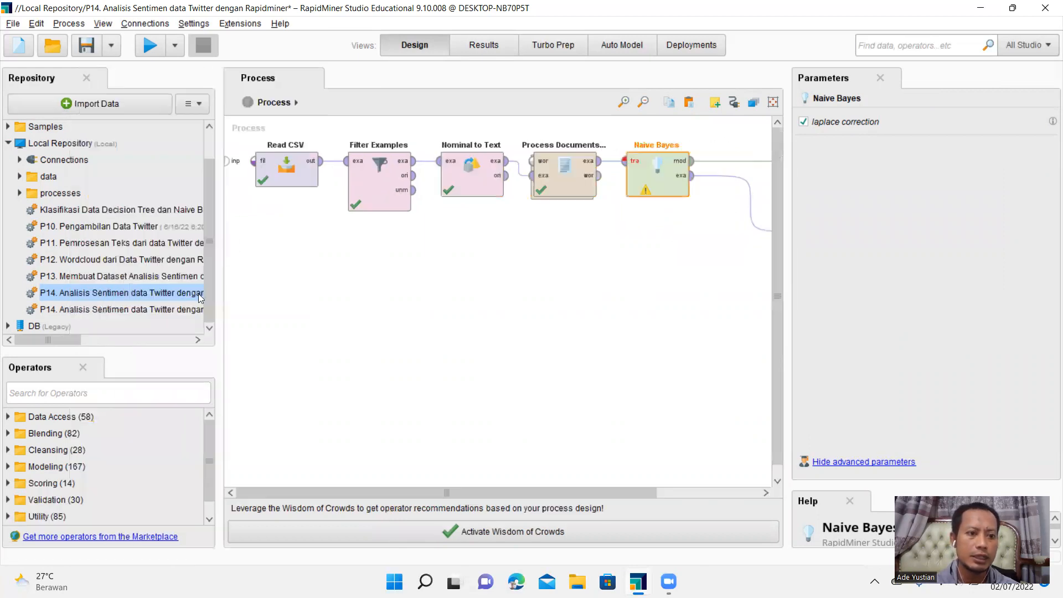
click(61, 392)
text(store)
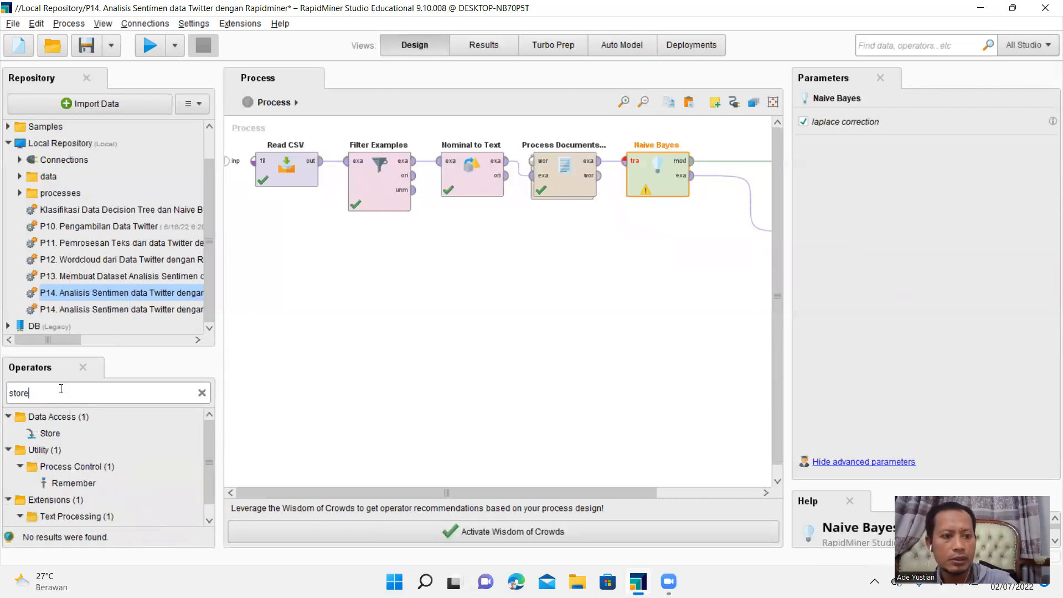
drag(51, 432, 118, 435)
mouse_move(206, 433)
mouse_down()
mouse_move(205, 457)
mouse_move(204, 426)
mouse_up()
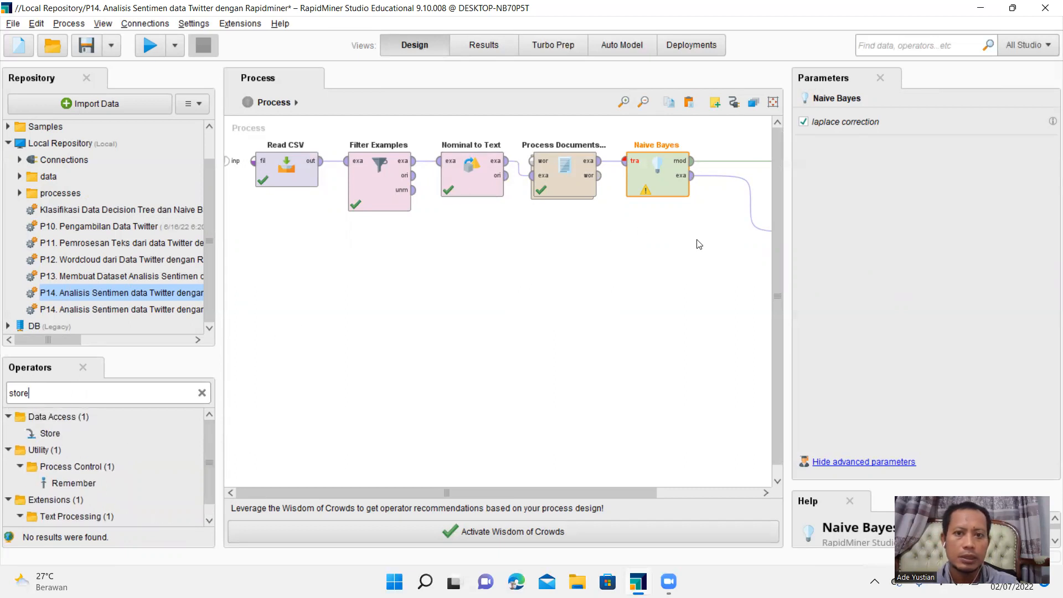
drag(788, 354, 969, 360)
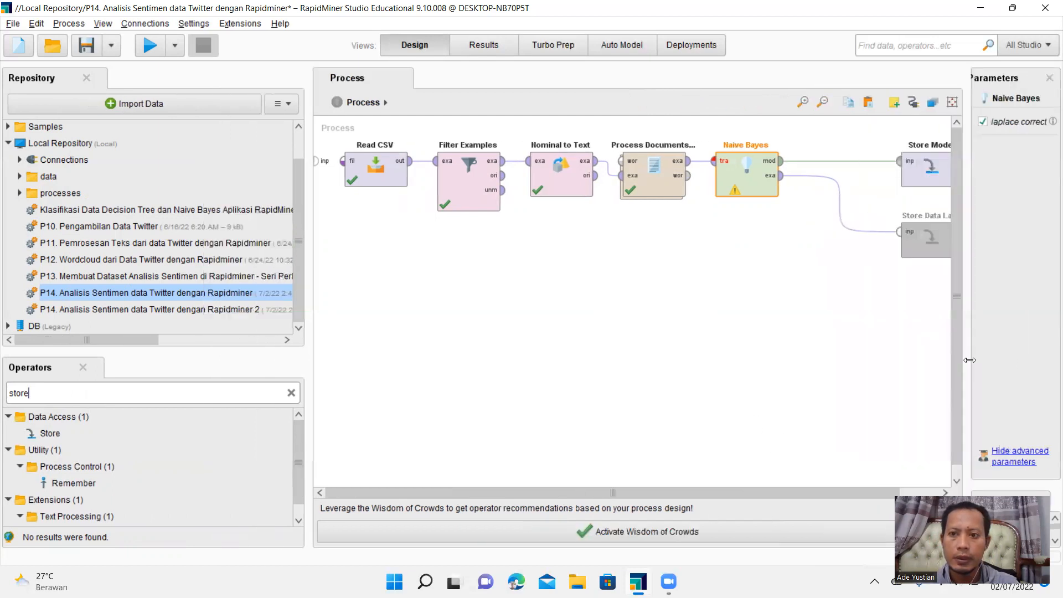
drag(43, 434, 463, 370)
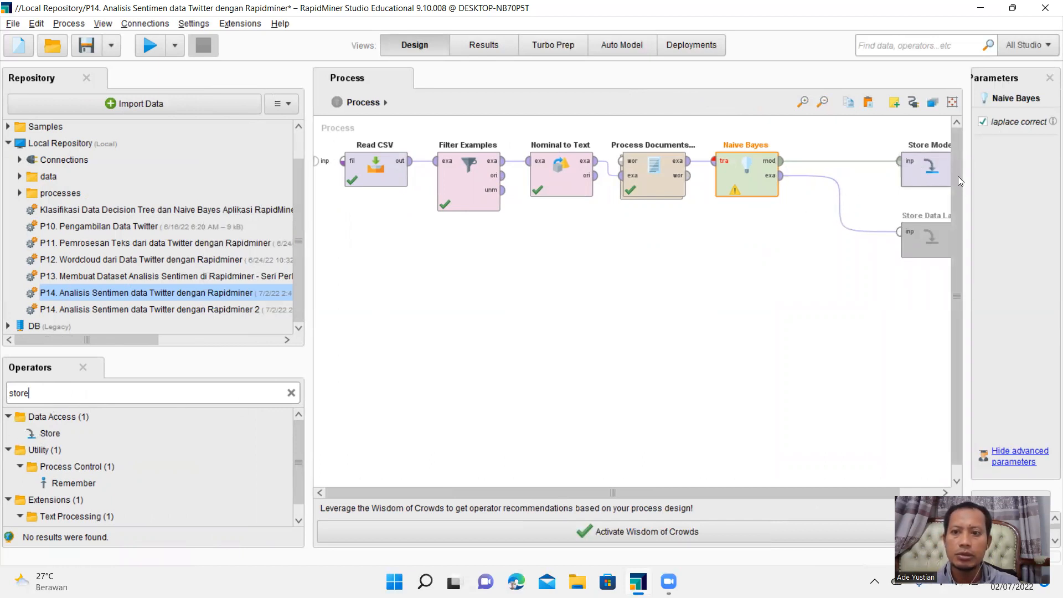
Move Store Model and Store Data Latih closer to Naive Bayes, one directly above the other
drag(967, 176, 894, 174)
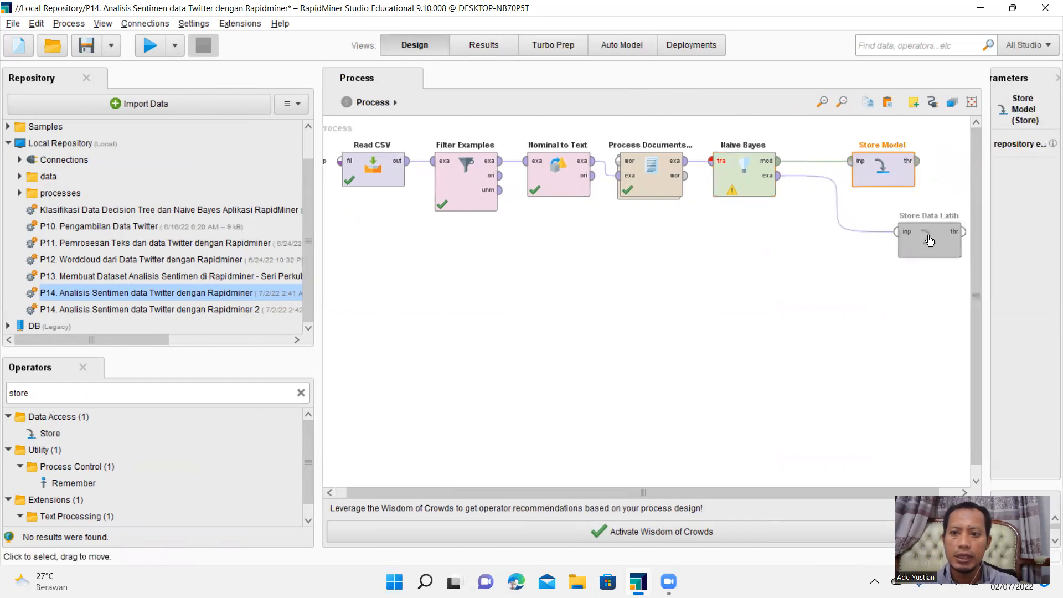
drag(929, 238, 883, 238)
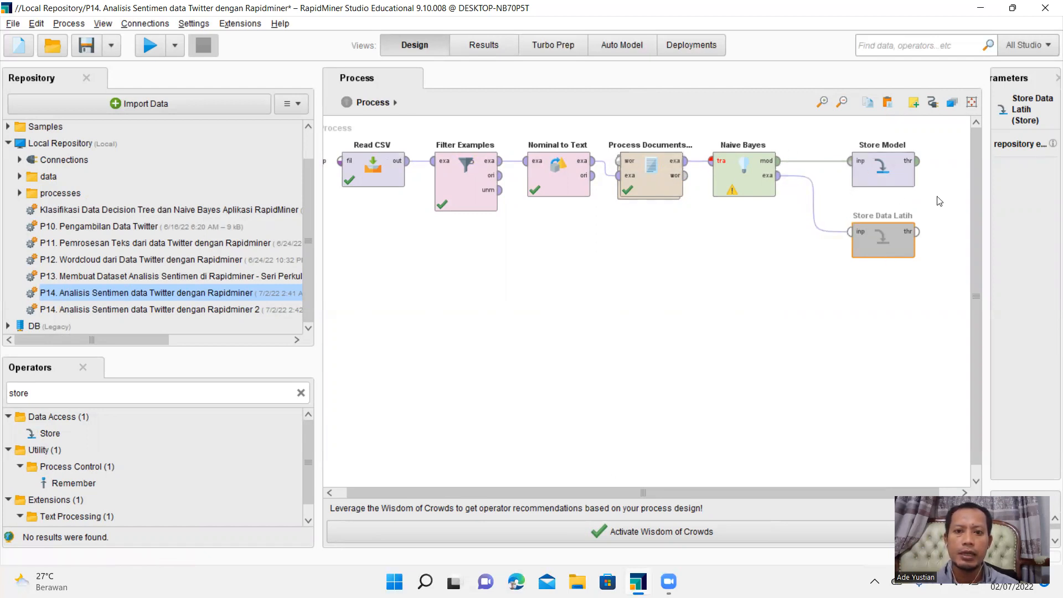
Set the Store Model repository location to model_analisis_sentimen in the processes folder of the Local Repository
drag(667, 491, 639, 488)
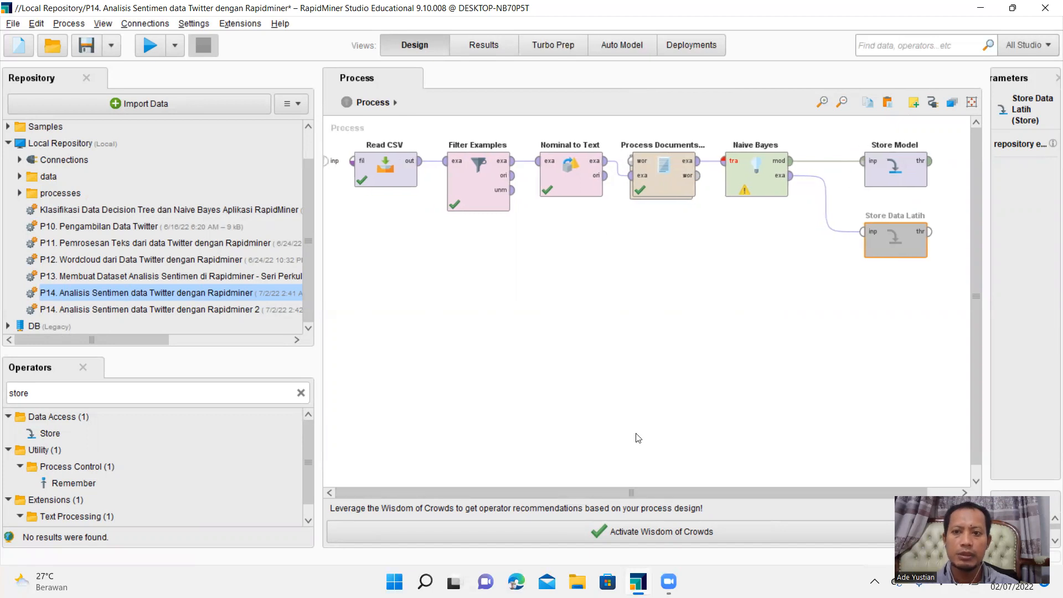
double_click(894, 176)
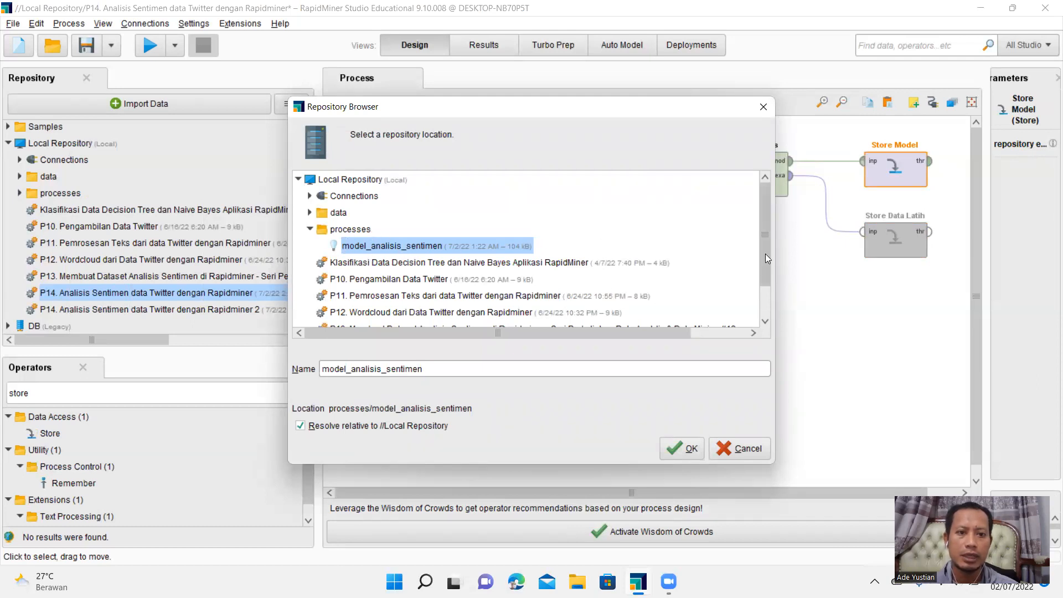
double_click(363, 229)
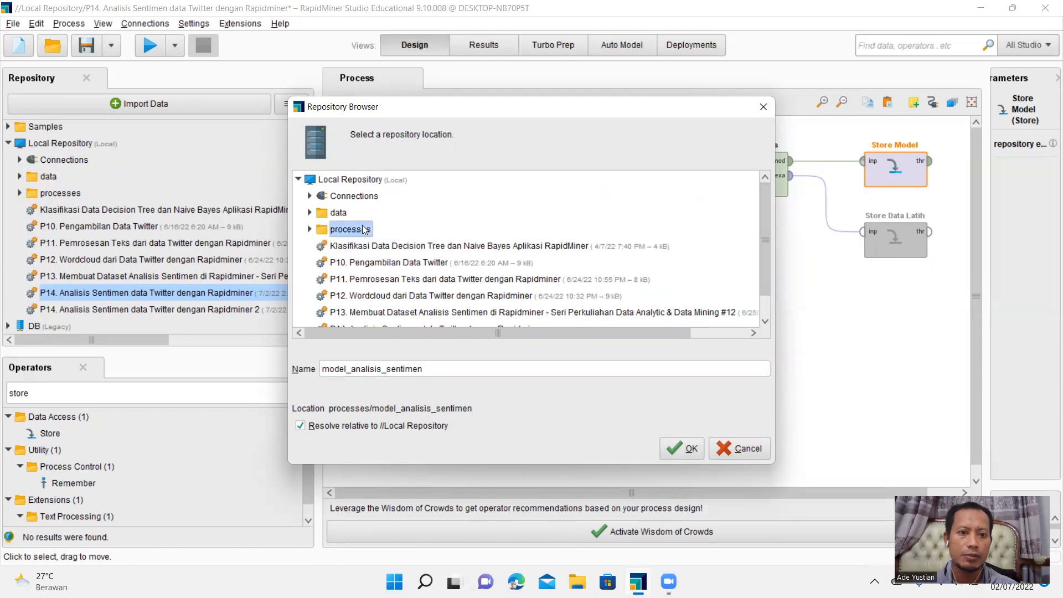
double_click(364, 232)
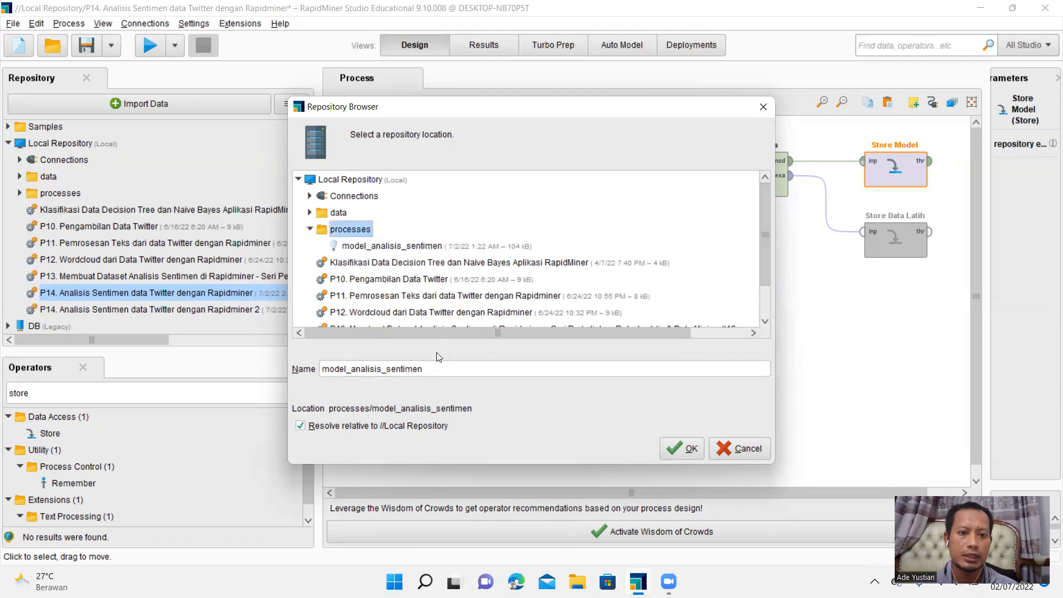
click(684, 449)
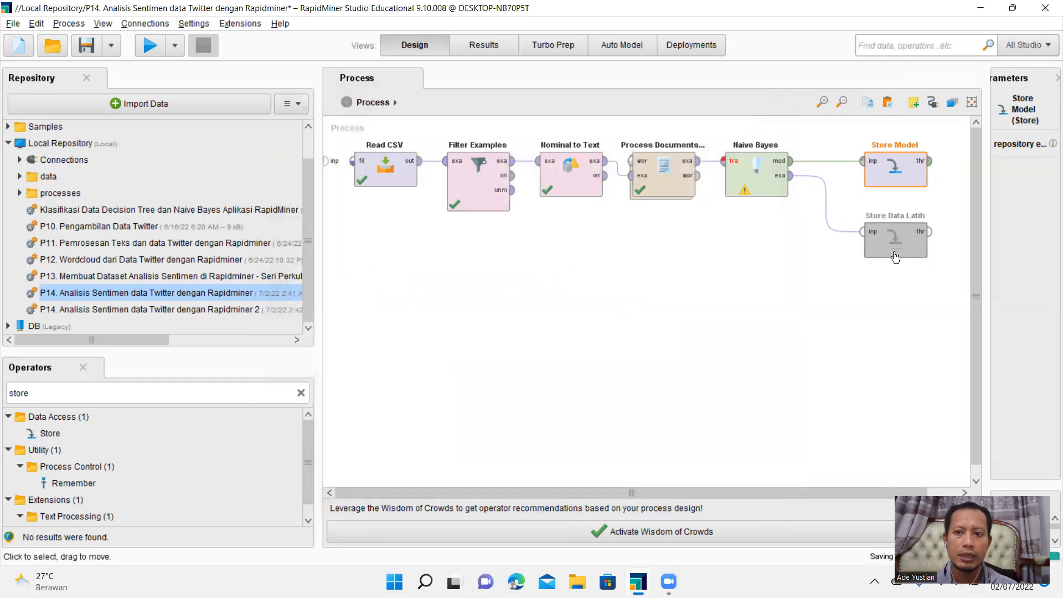
Set the Store Data Latih repository location to data_analisis_sentimen in the data folder, keeping its input connected to the Naive Bayes example output
click(888, 247)
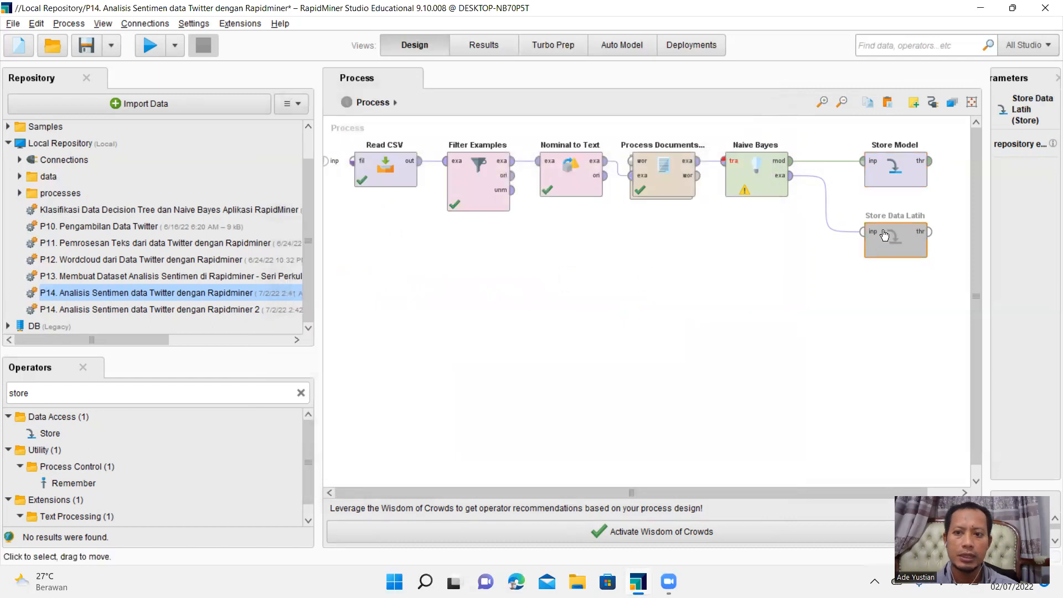
click(785, 185)
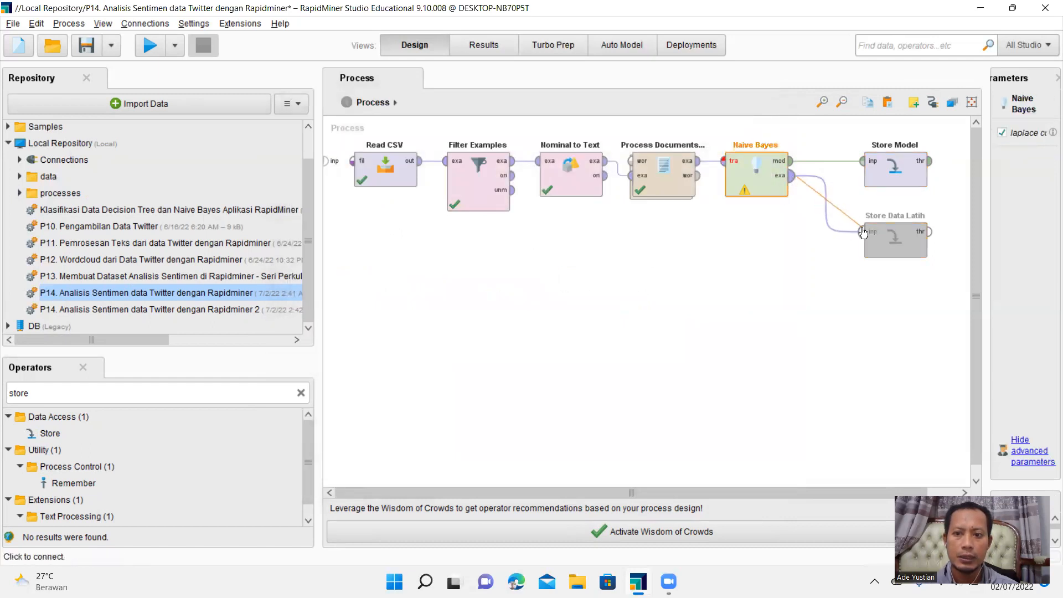
double_click(895, 236)
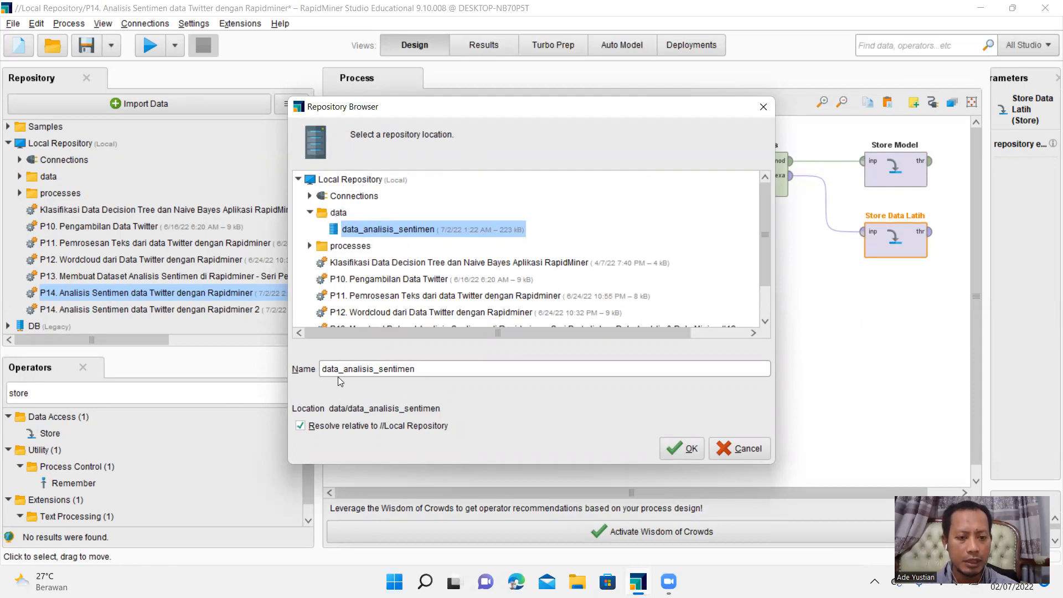
click(681, 449)
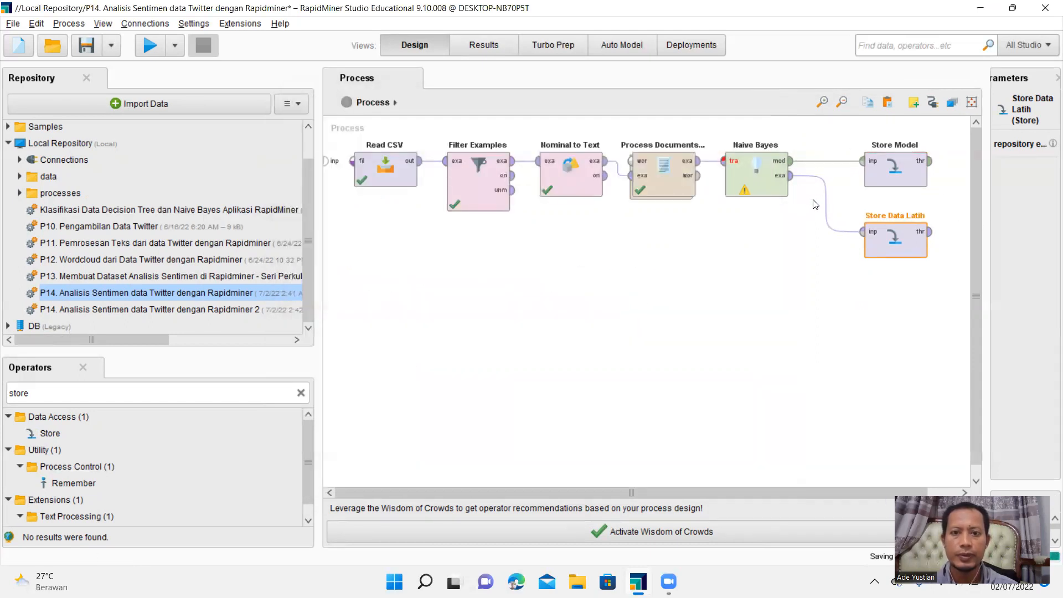
Review the parameters of Naive Bayes, Process Documents from Data and Nominal to Text, widening the parameter area to read the values
click(765, 185)
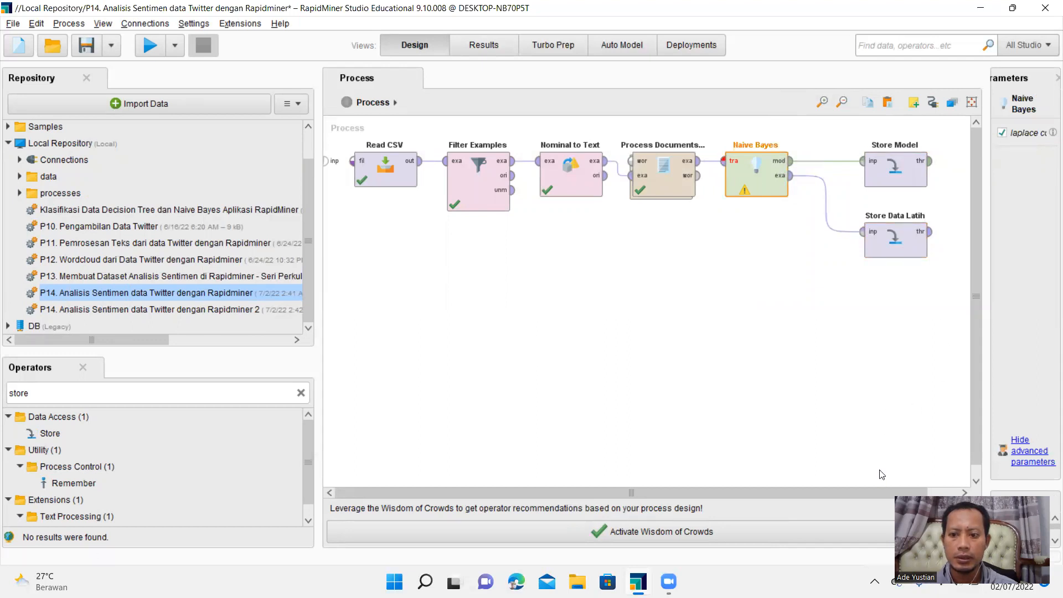
drag(873, 488, 905, 490)
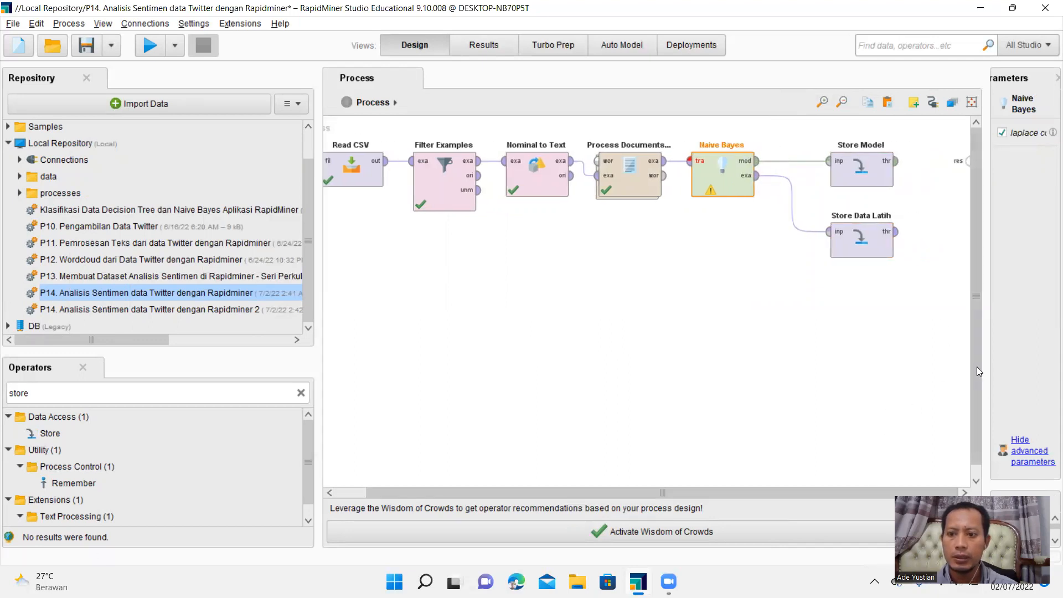
drag(989, 367, 931, 359)
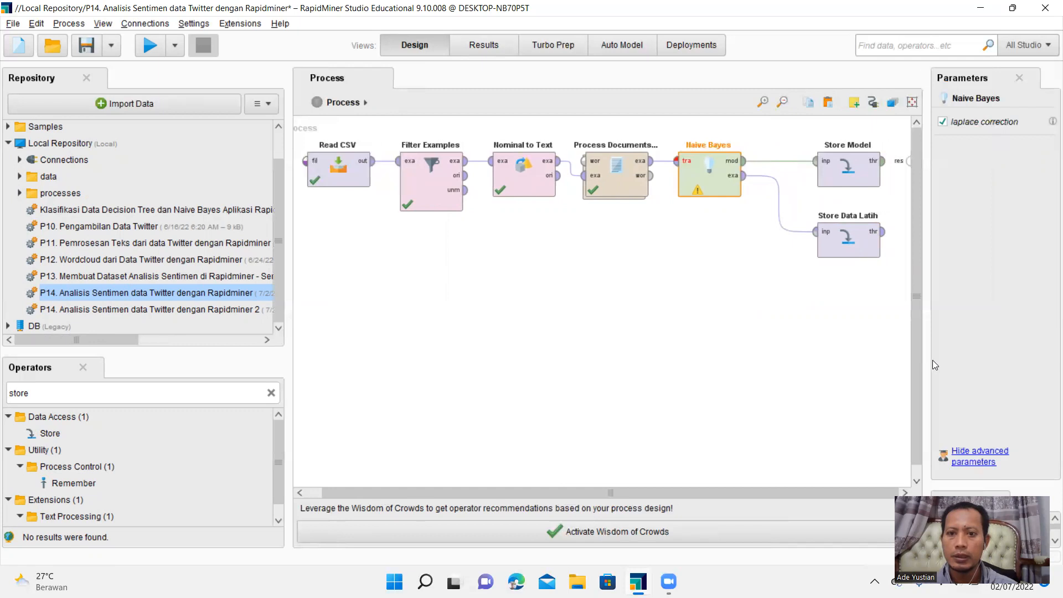
click(626, 175)
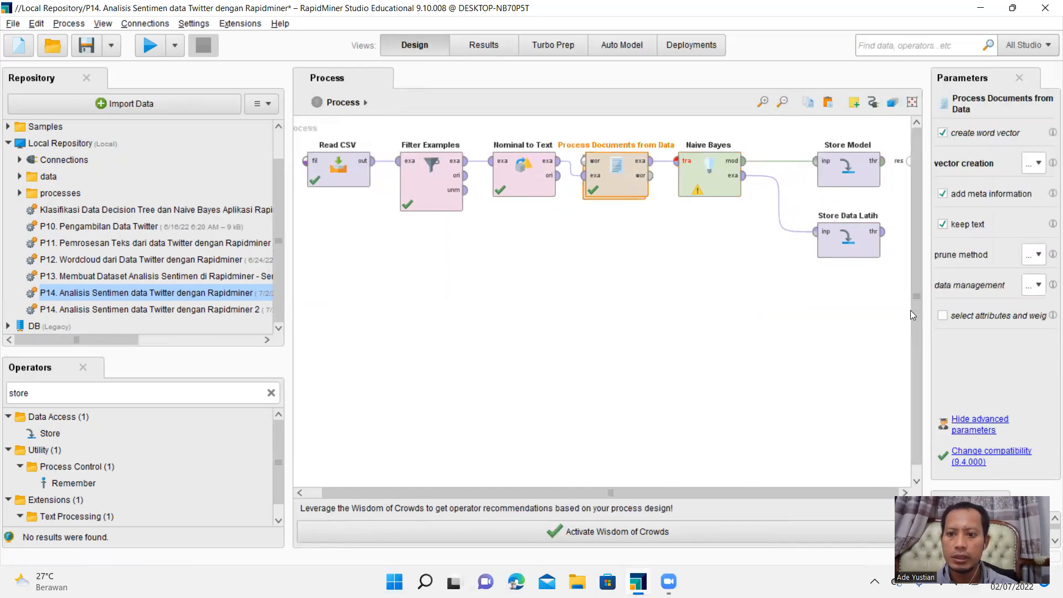
drag(923, 310, 888, 310)
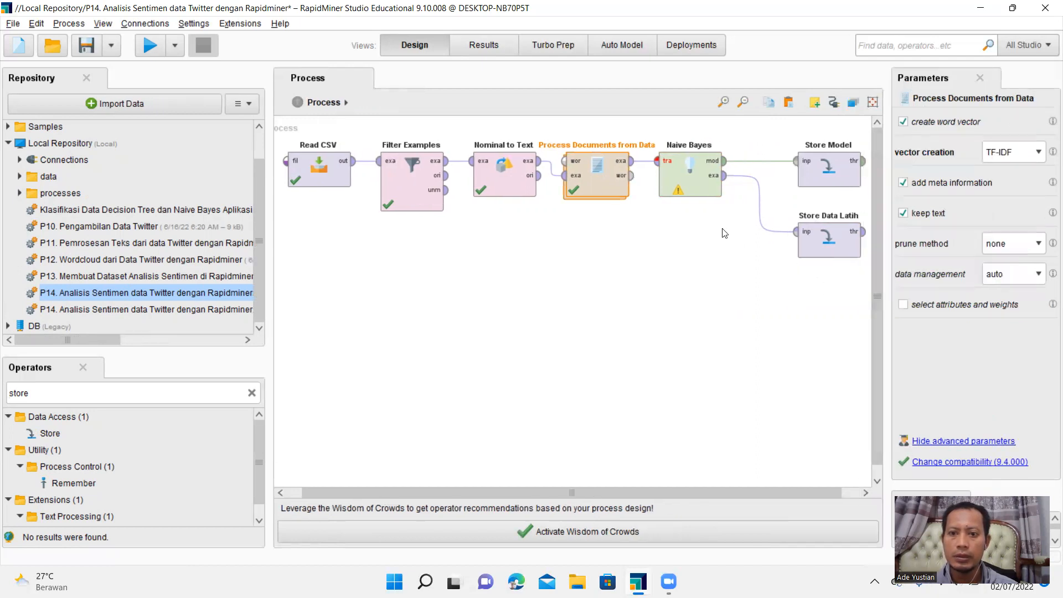
click(513, 190)
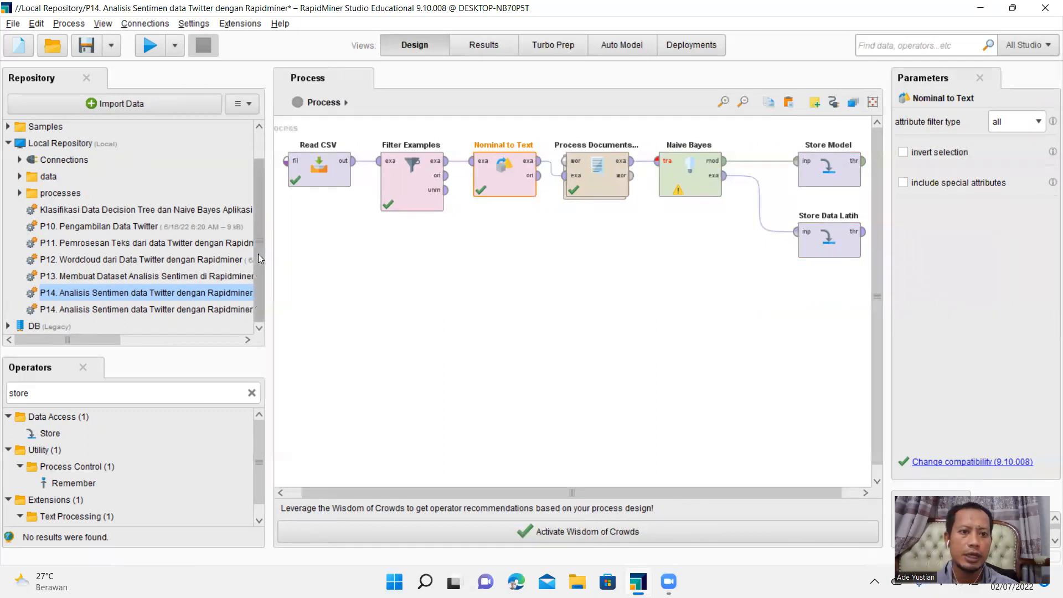
Run the training process and expand the data and processes repository folders to check the stored training data and model
scroll(260, 255, up, 1)
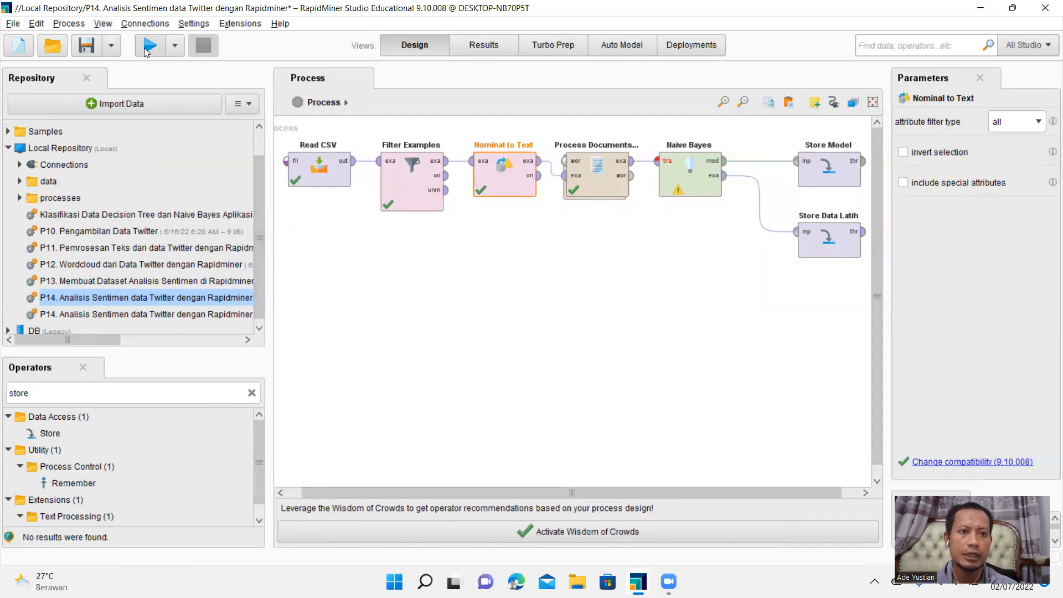
click(146, 50)
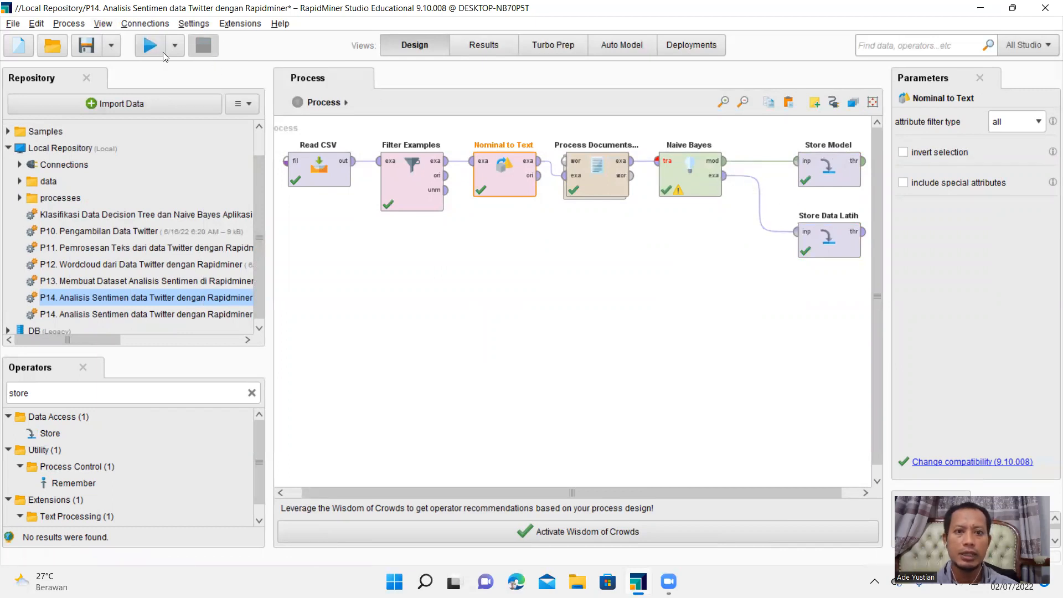
scroll(257, 221, down, 1)
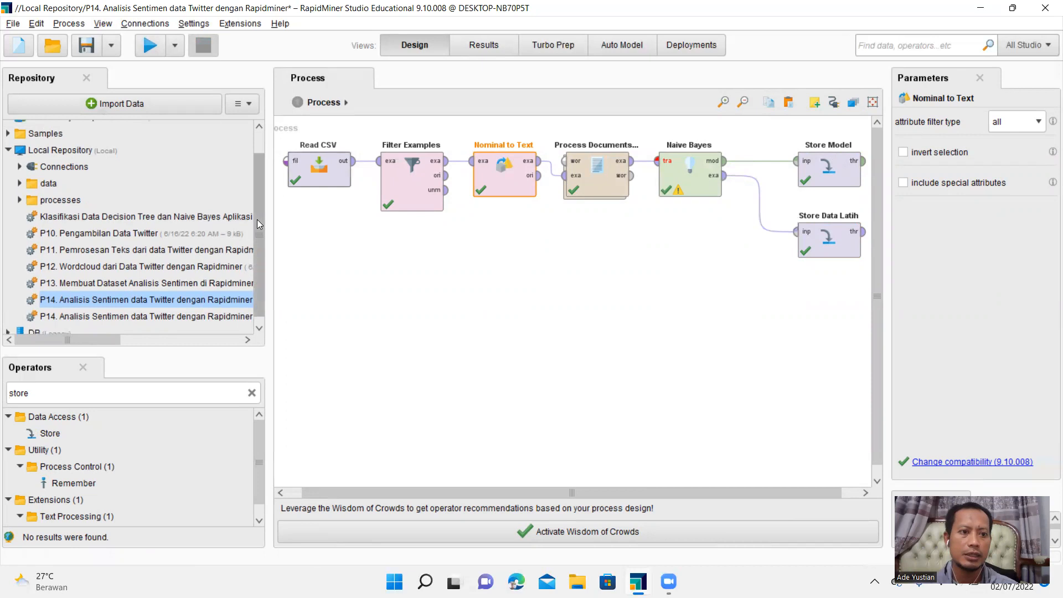
double_click(53, 176)
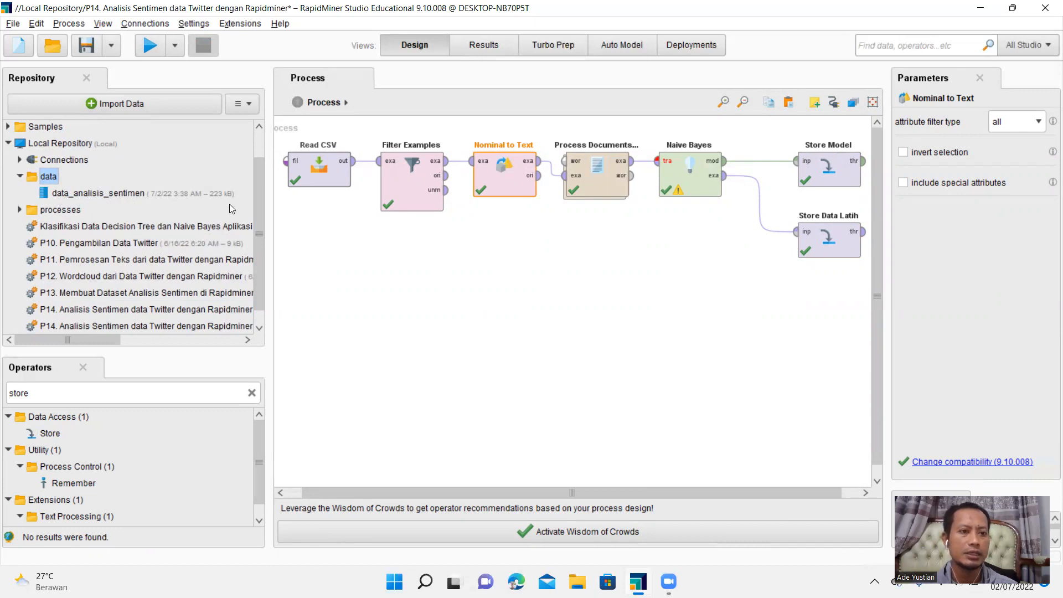
drag(258, 191, 258, 221)
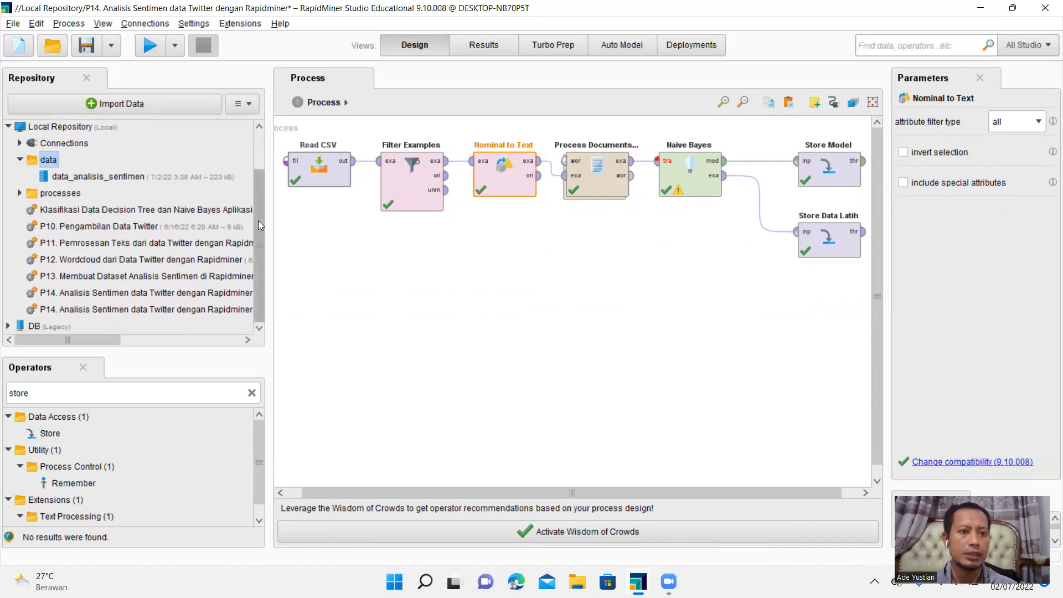
double_click(63, 193)
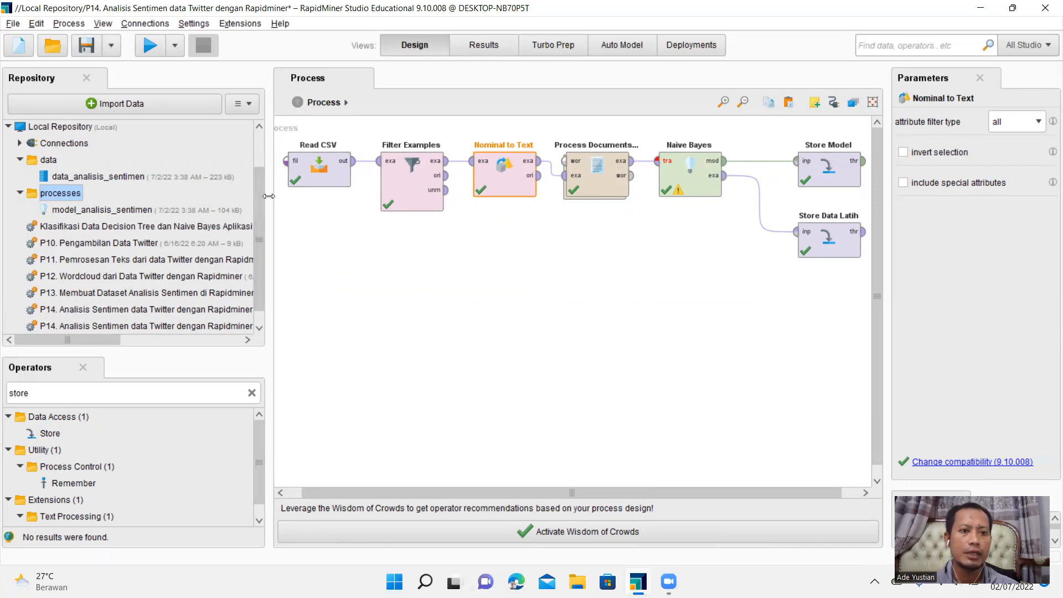
drag(260, 197, 260, 208)
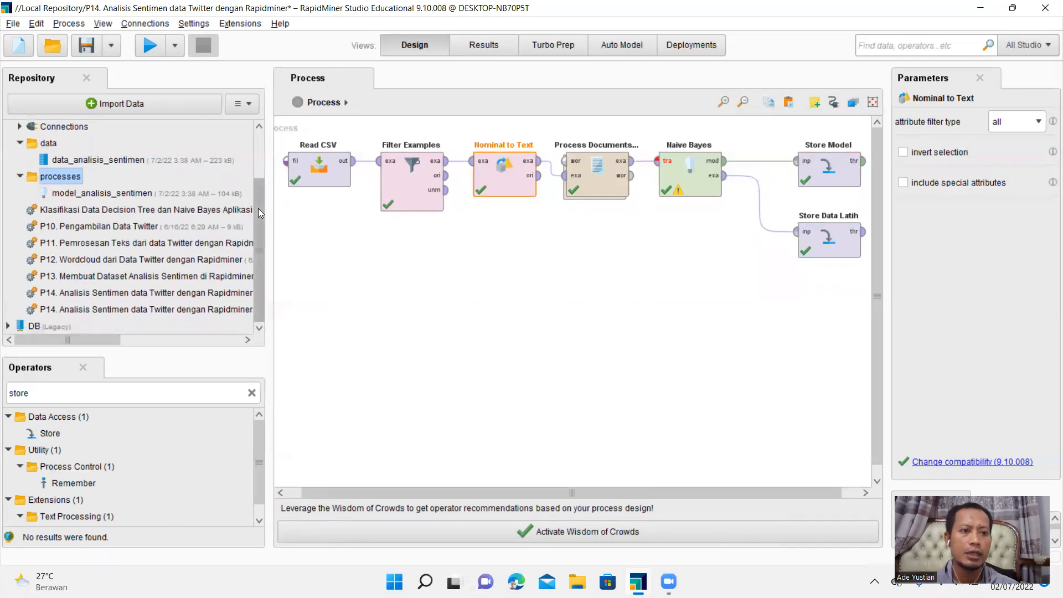
Open the process "P14. Analisis Sentimen data Twitter dengan Rapidminer 2", saving the changes to the current process
click(88, 294)
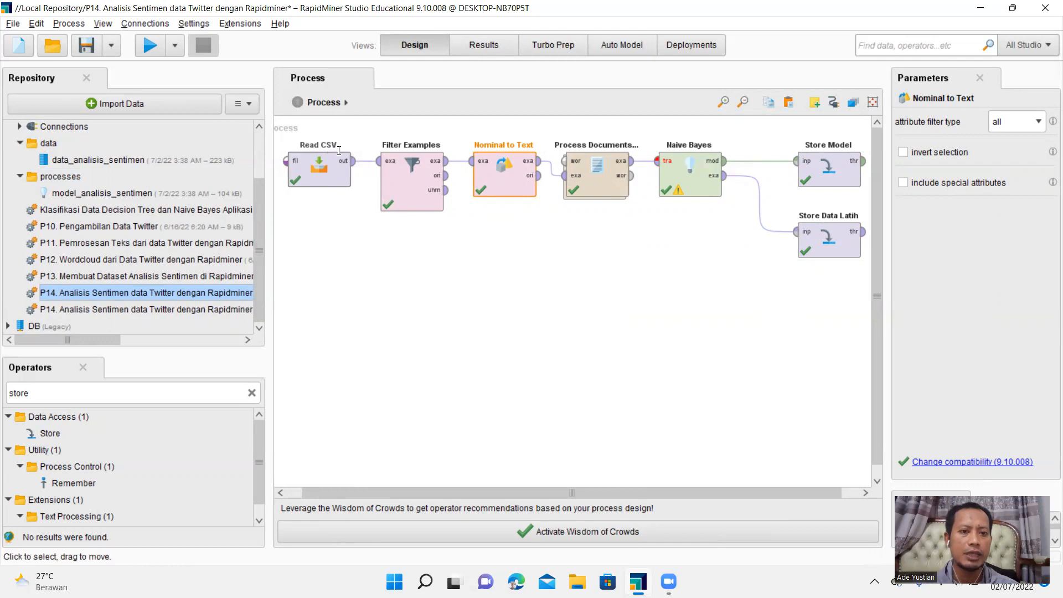
double_click(221, 308)
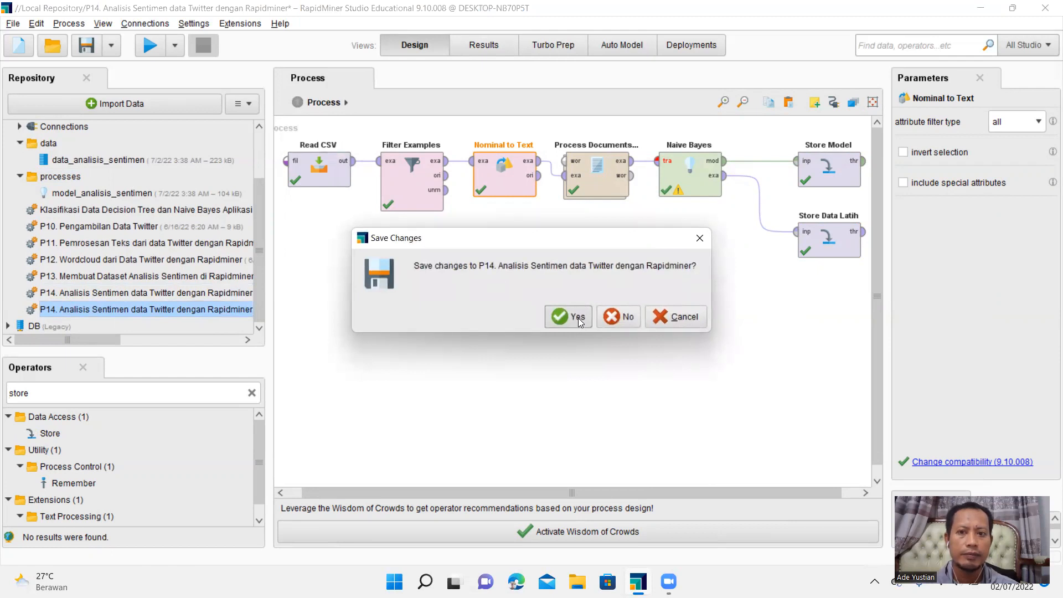
click(577, 317)
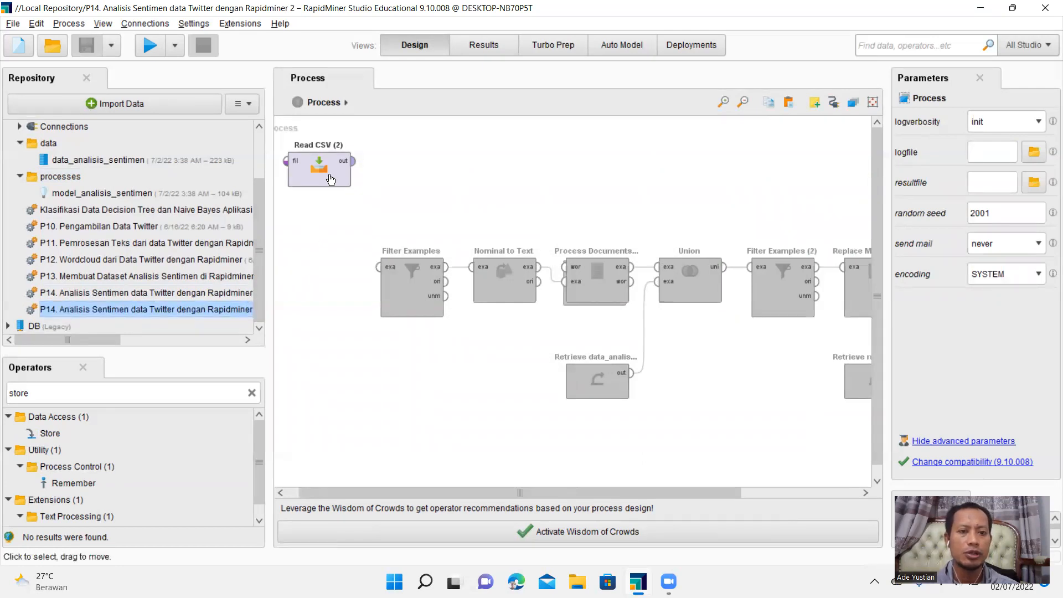
Connect the Read CSV (2) output to the first result port of the process
drag(354, 166, 674, 167)
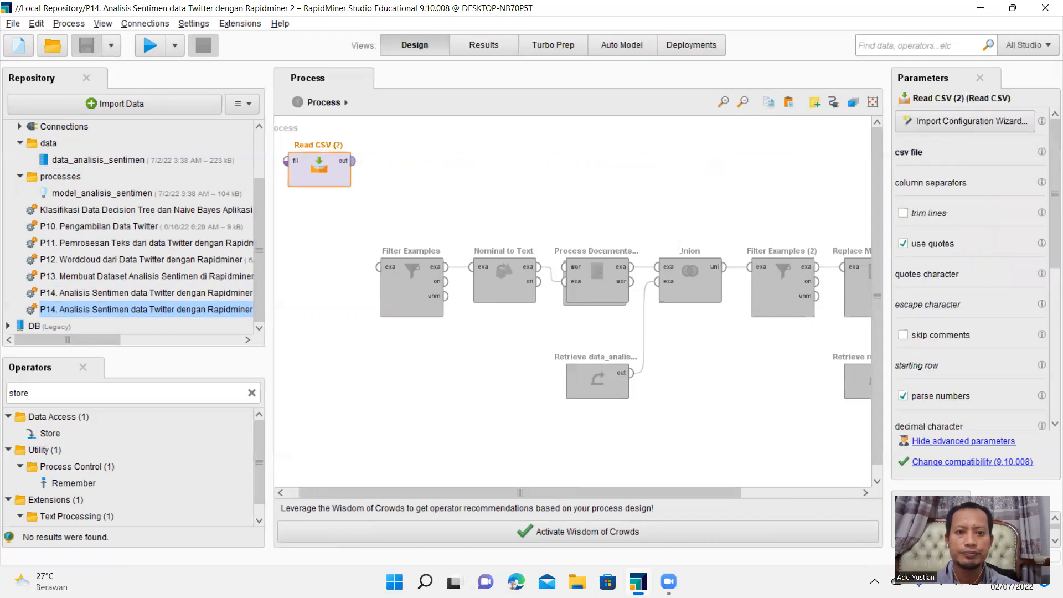
drag(614, 493, 641, 487)
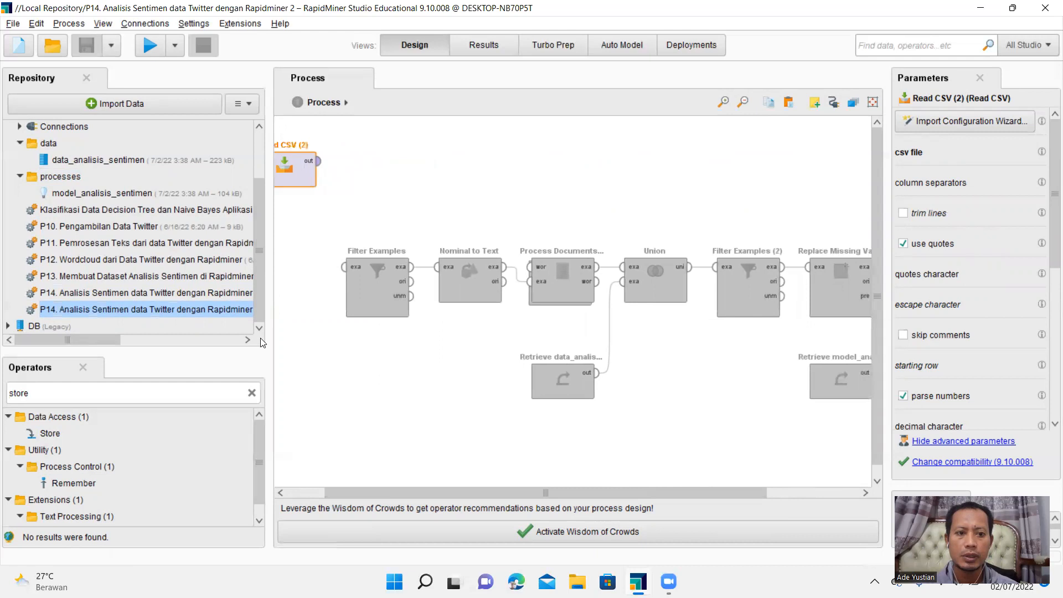
drag(269, 318, 200, 318)
double_click(250, 165)
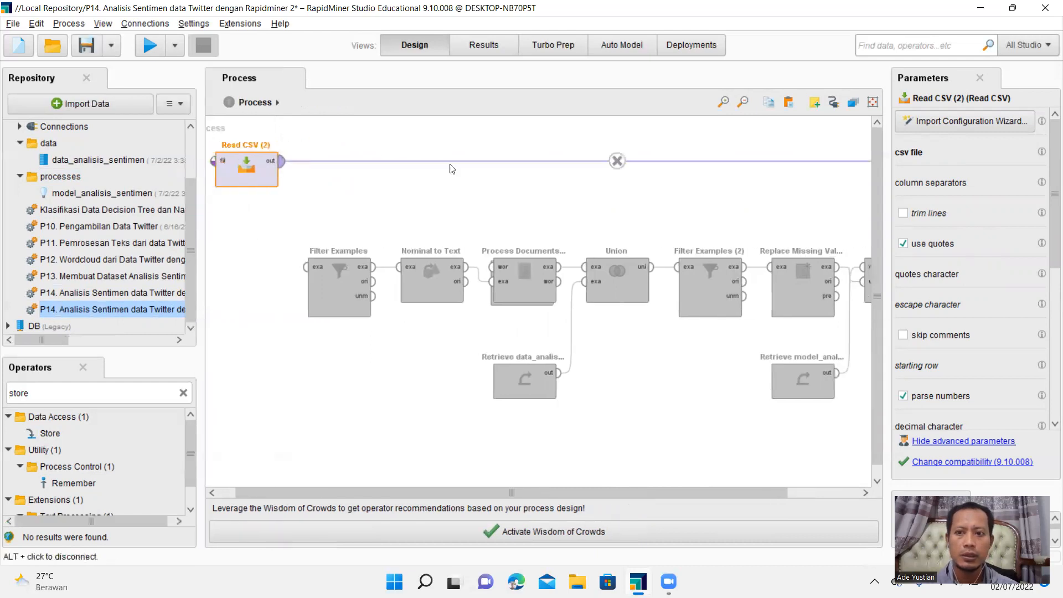
drag(885, 363, 946, 363)
drag(860, 490, 909, 492)
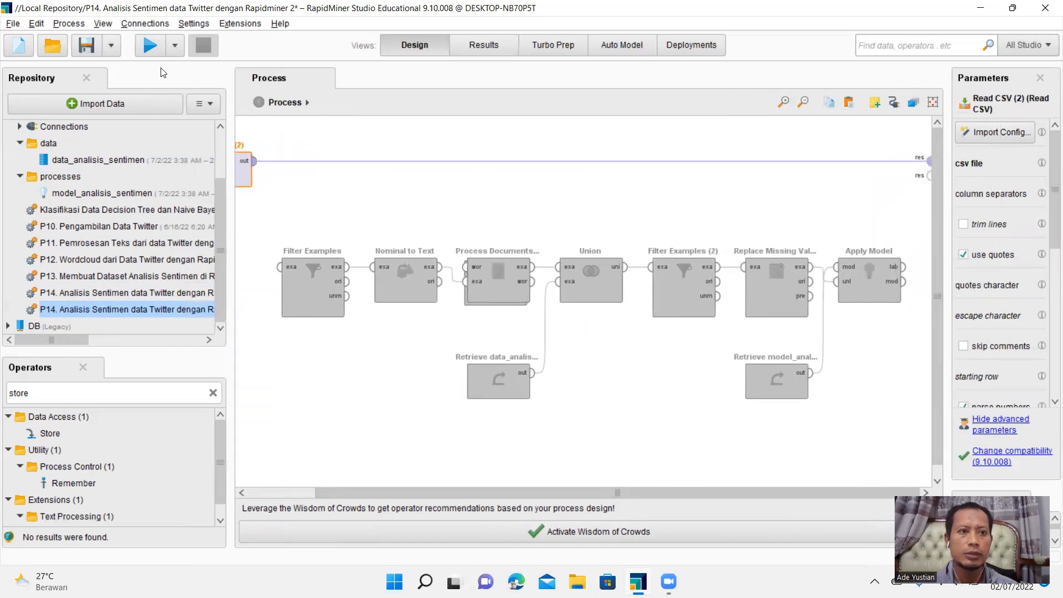
Run the process and examine the Sentimen and Text columns of the imported tweets
click(152, 49)
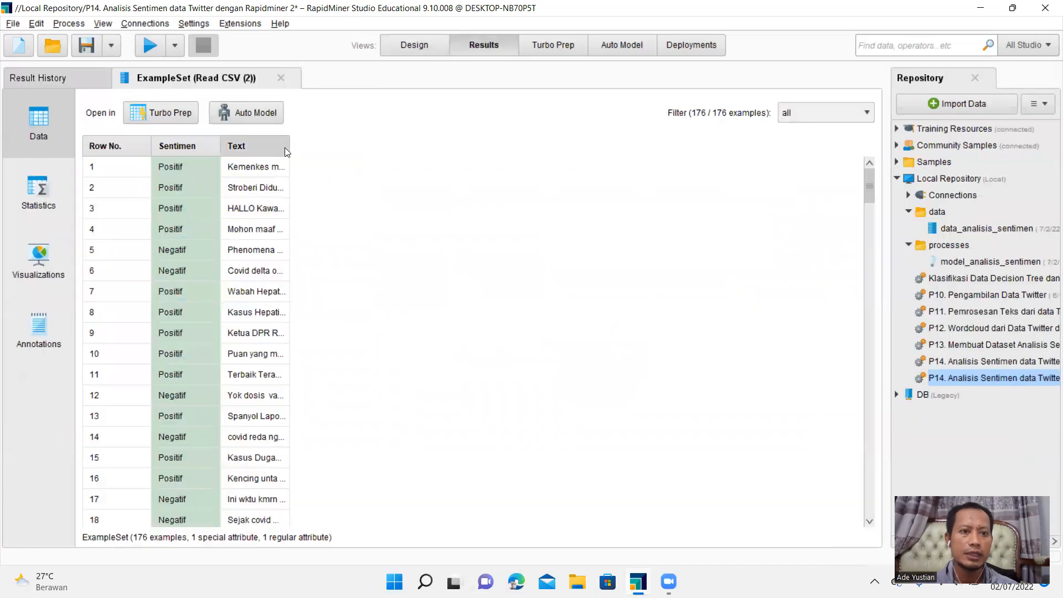
scroll(300, 191, down, 5)
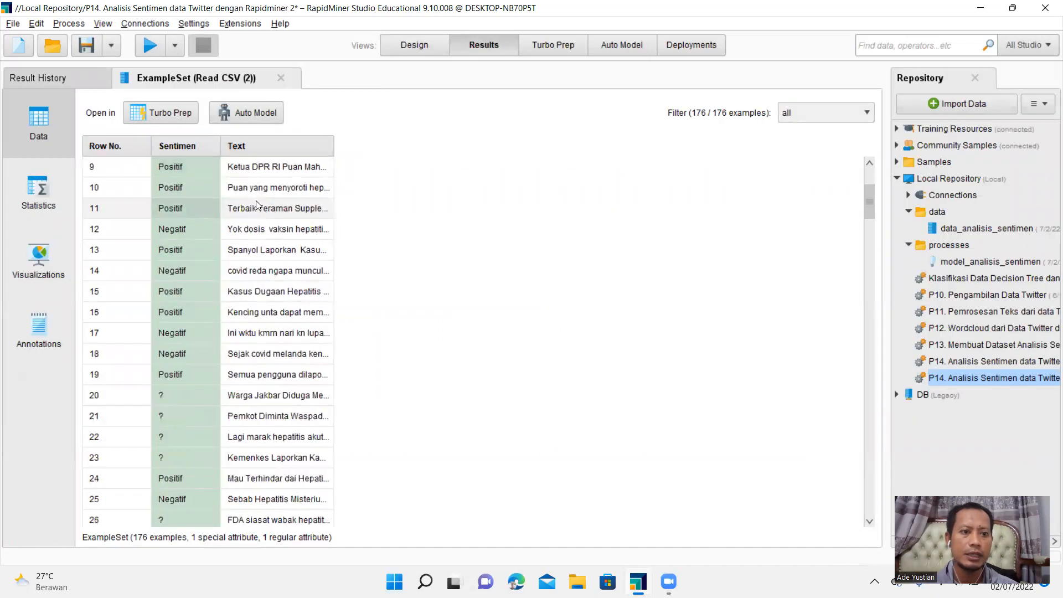
scroll(363, 209, down, 3)
scroll(201, 205, up, 3)
Back in the process design, disconnect Filter Examples from Nominal to Text and insert it into the connection after Read CSV (2)
click(413, 46)
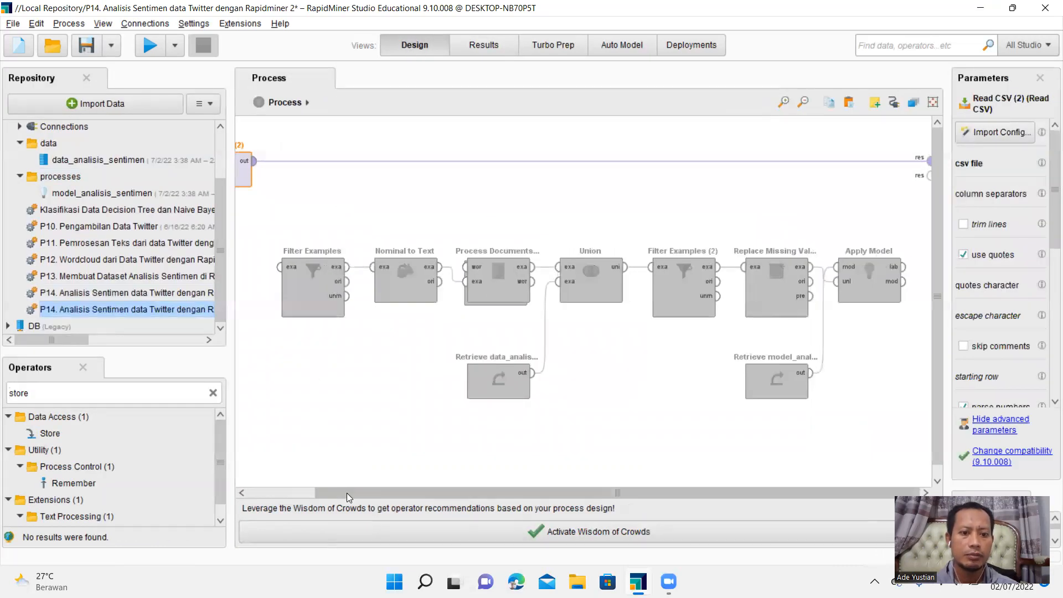
drag(347, 493, 291, 481)
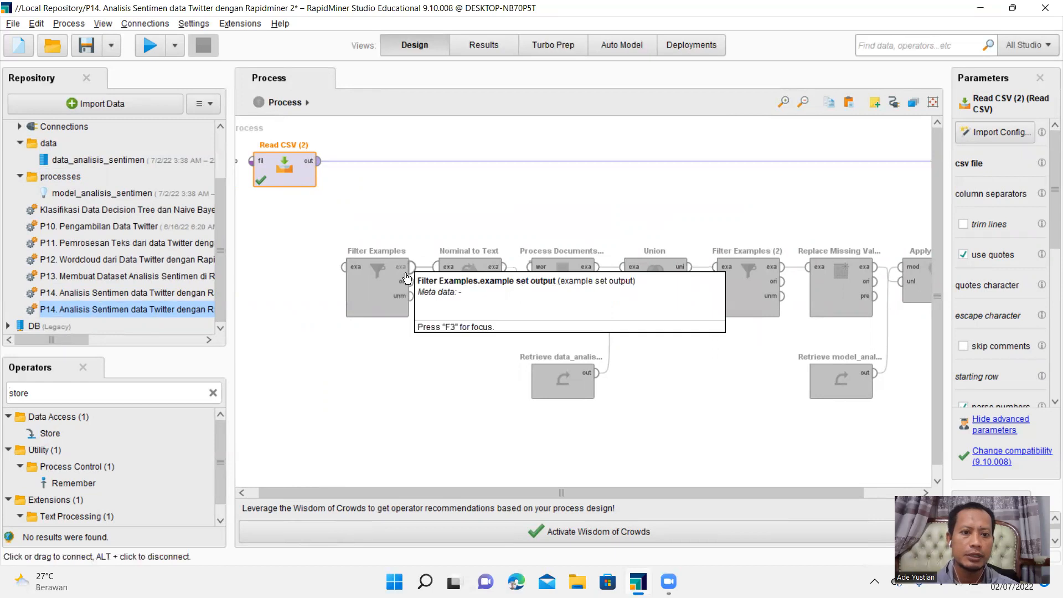
alt+click(428, 268)
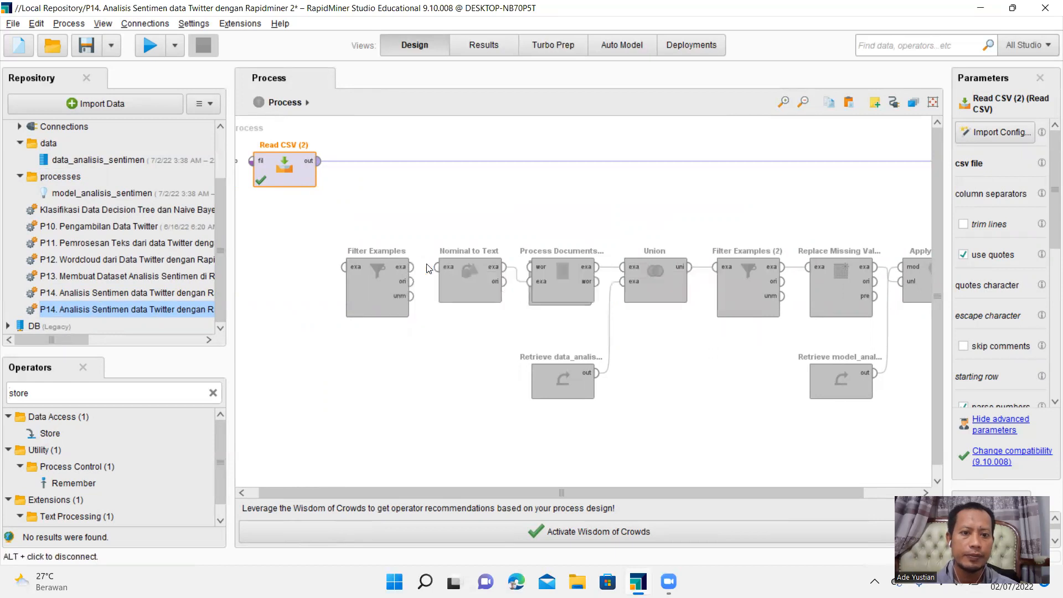
drag(377, 298, 377, 192)
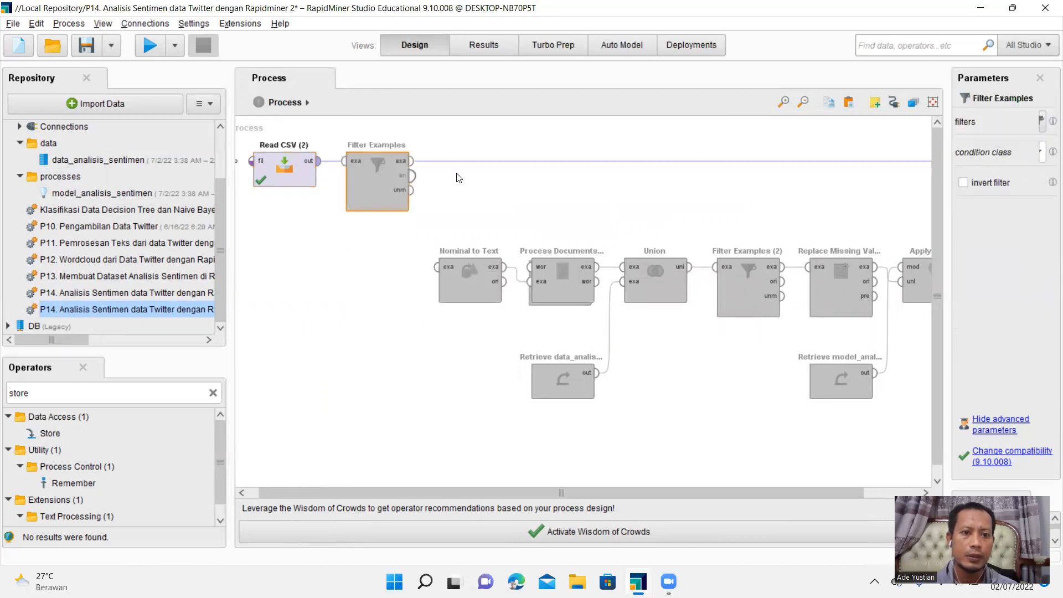
Remove the connection to the result port and connect the Read CSV (2) output to the Filter Examples input
alt+click(651, 161)
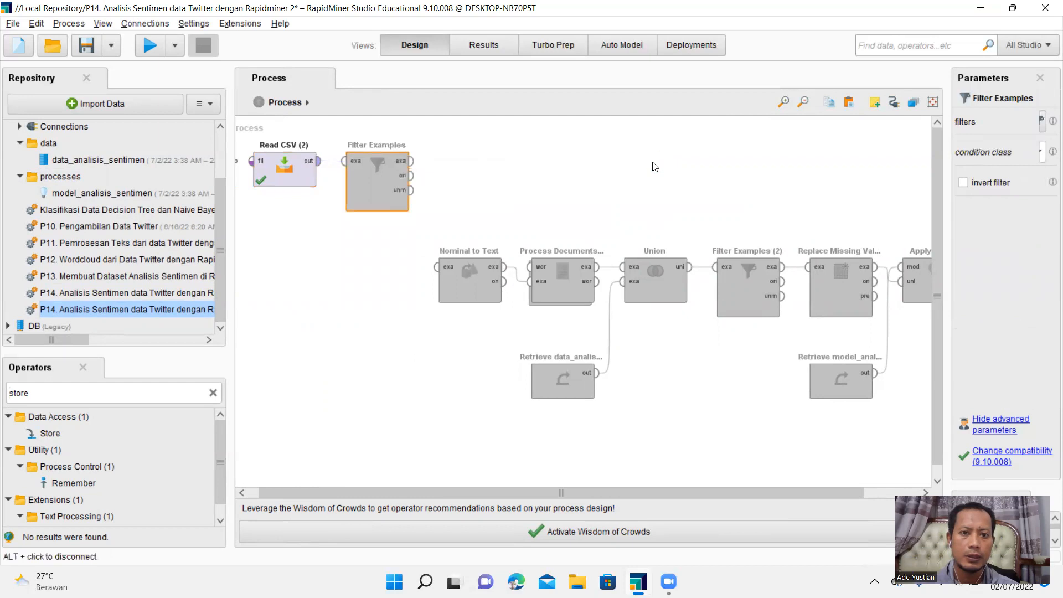
click(319, 160)
click(344, 160)
Review the filter condition defined in the first Filter Examples operator and accept it
click(383, 185)
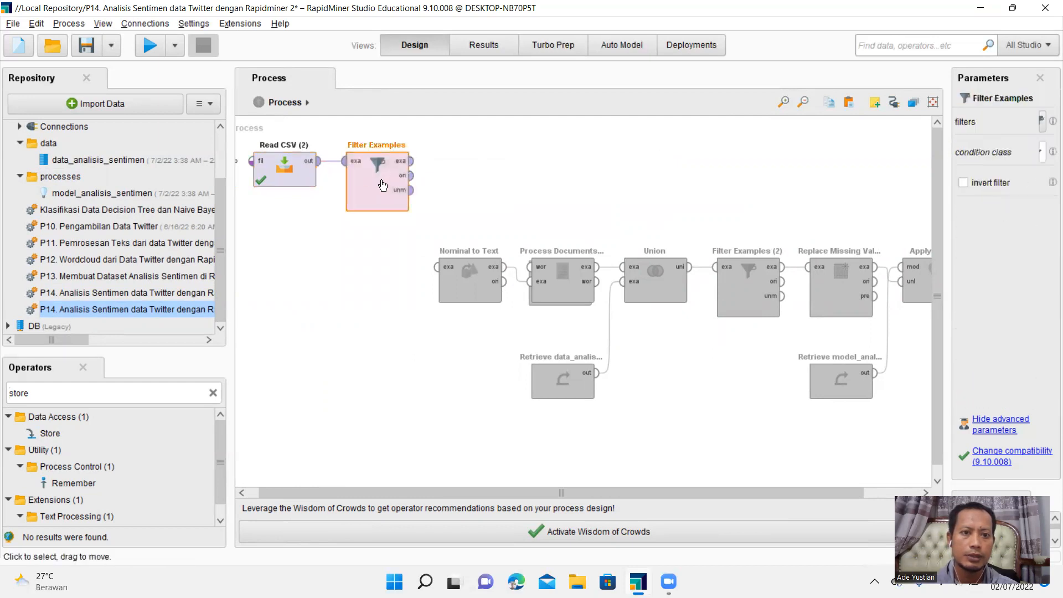
double_click(382, 185)
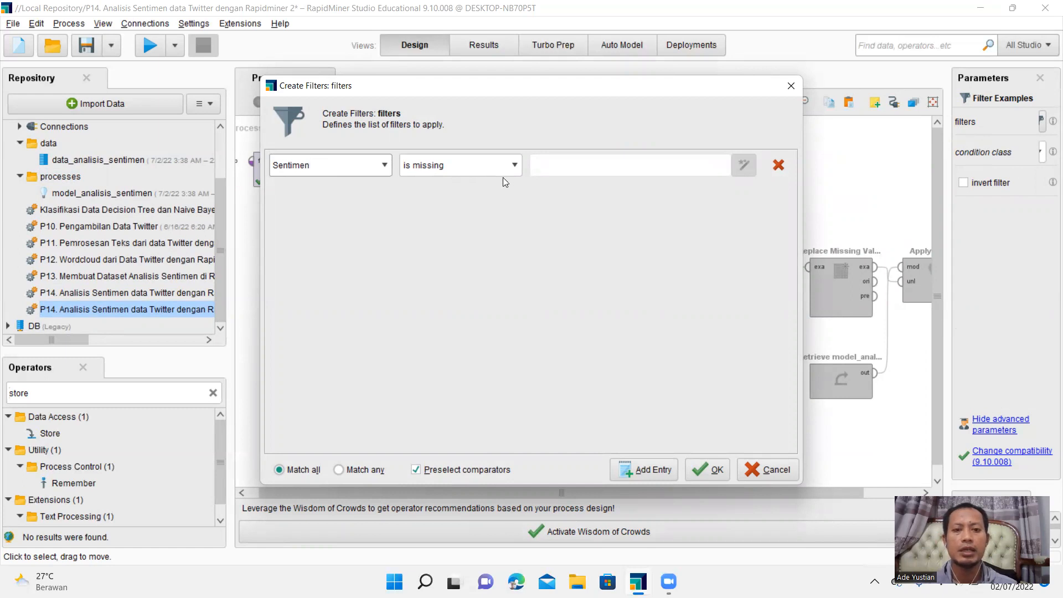
click(707, 470)
Connect the Filter Examples output to the result port, run the process, and examine the filtered tweets with a wider Text column
drag(411, 160, 929, 160)
click(138, 45)
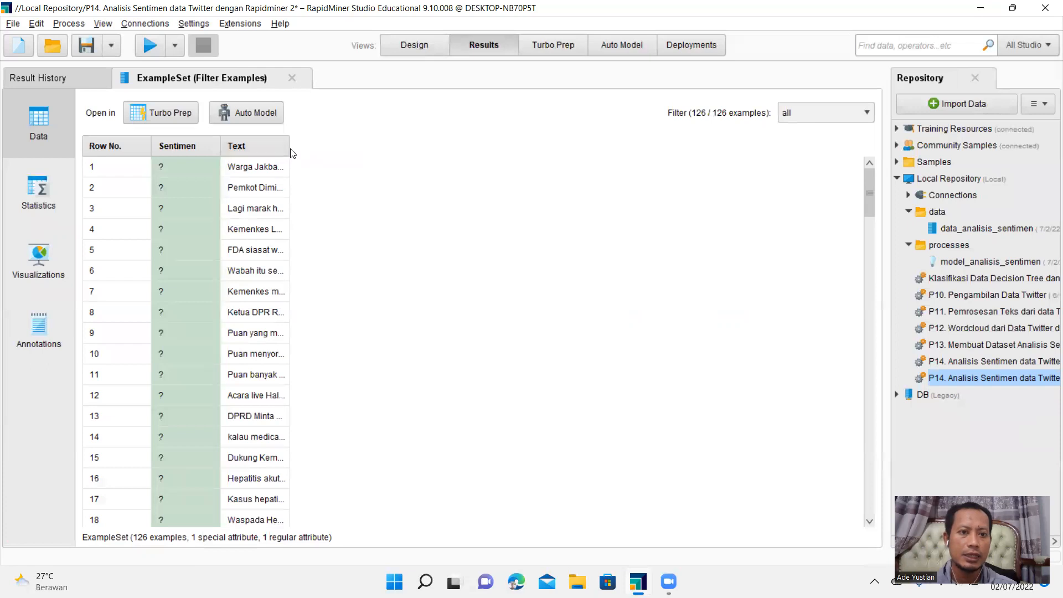
drag(289, 148, 460, 166)
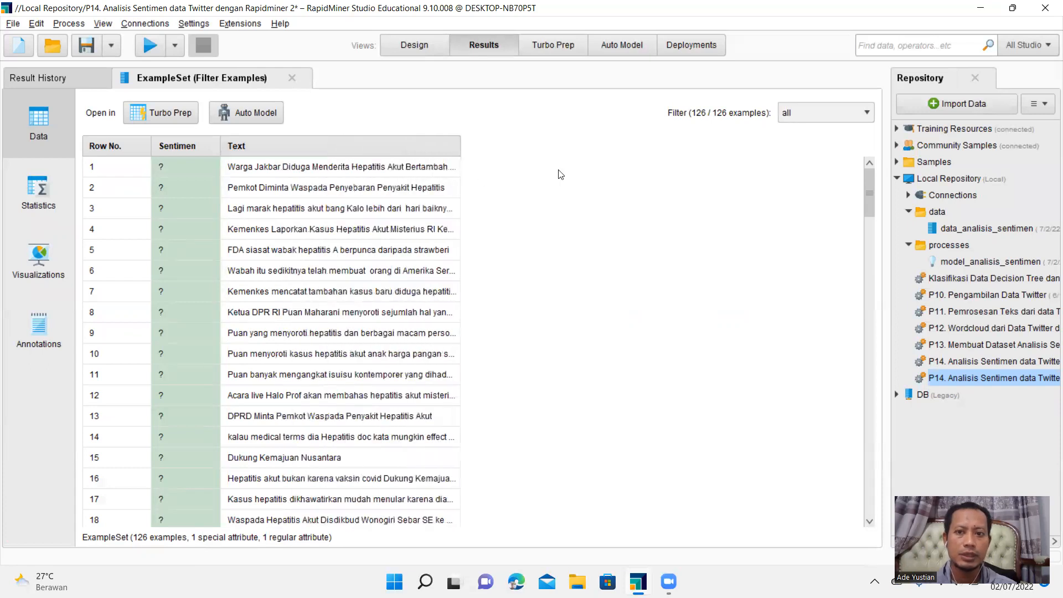
scroll(745, 265, down, 3)
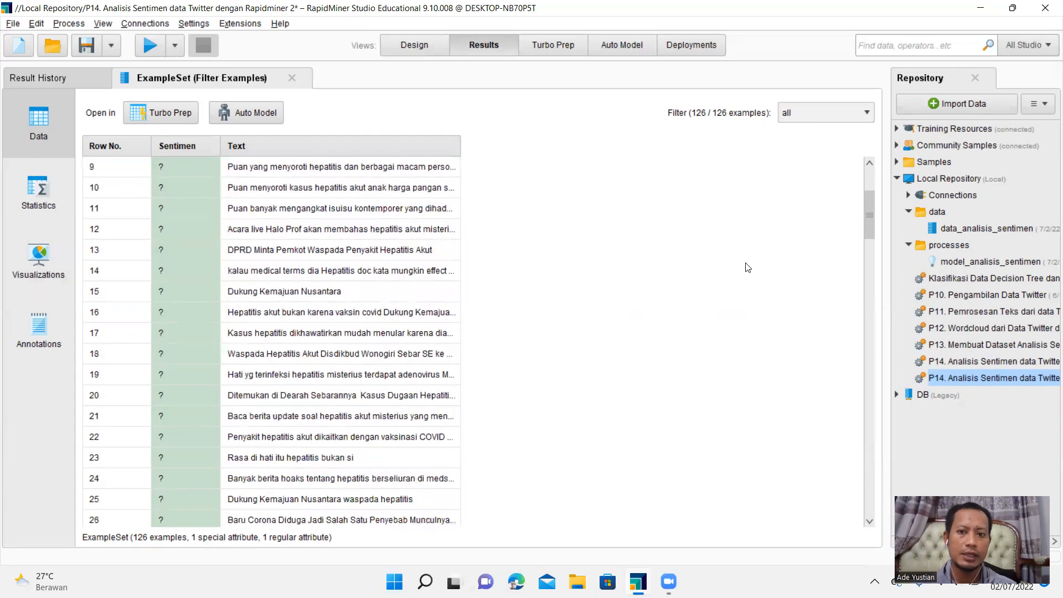
drag(867, 218, 863, 150)
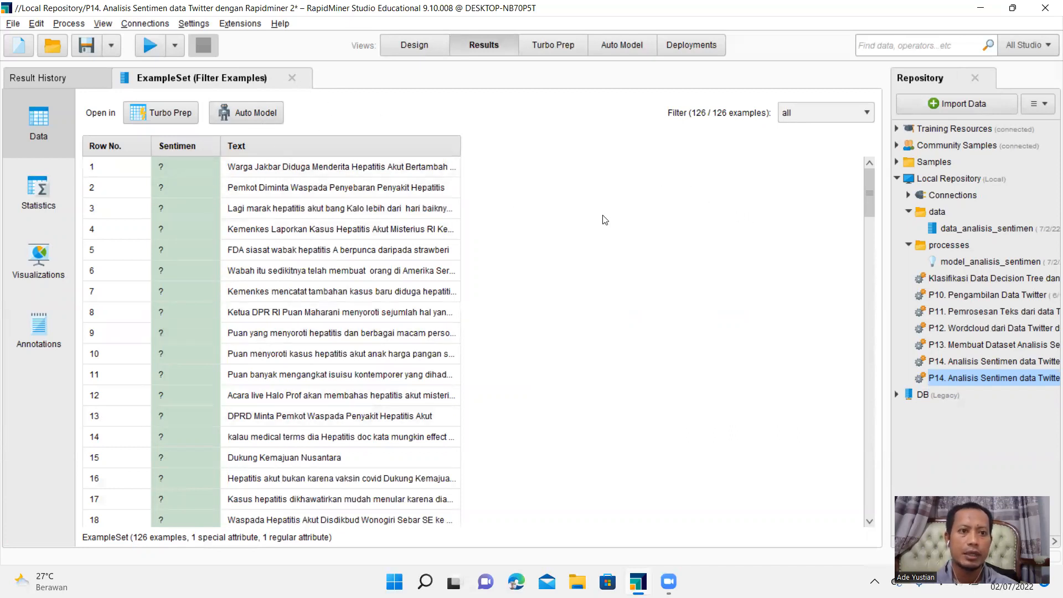
Back in the process design, align Nominal to Text and Process Documents from Data after Filter Examples, and connect Filter Examples to Nominal to Text
key(F8)
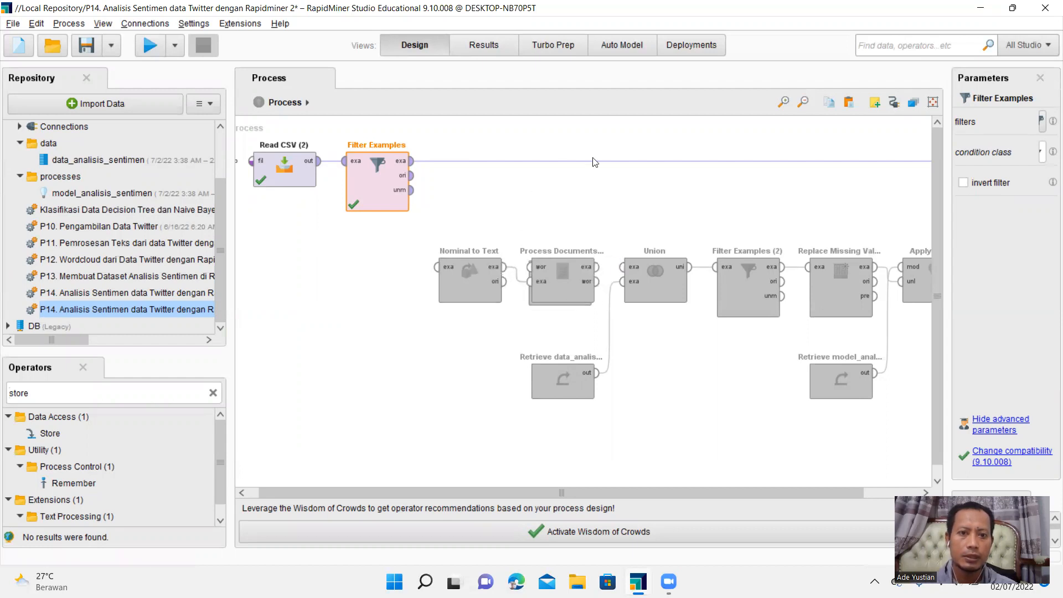
click(698, 163)
drag(461, 282, 452, 190)
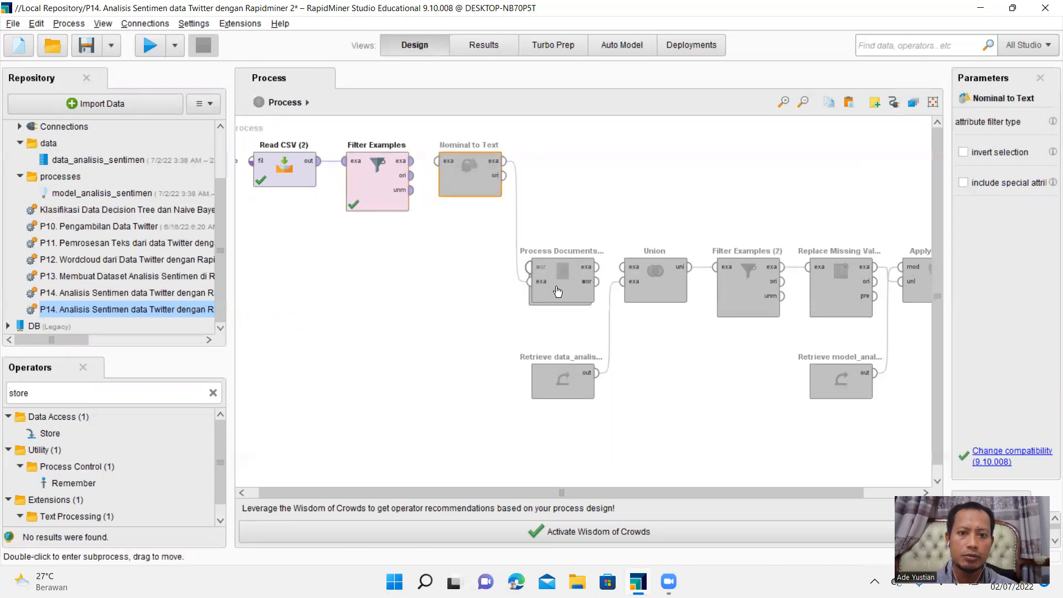
drag(555, 294, 561, 174)
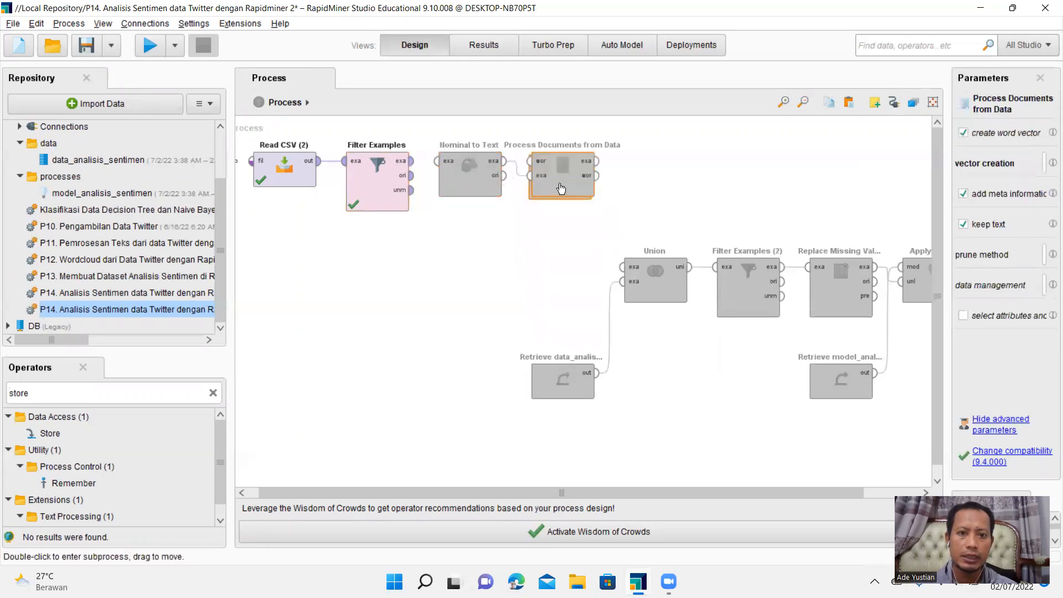
click(412, 160)
click(439, 162)
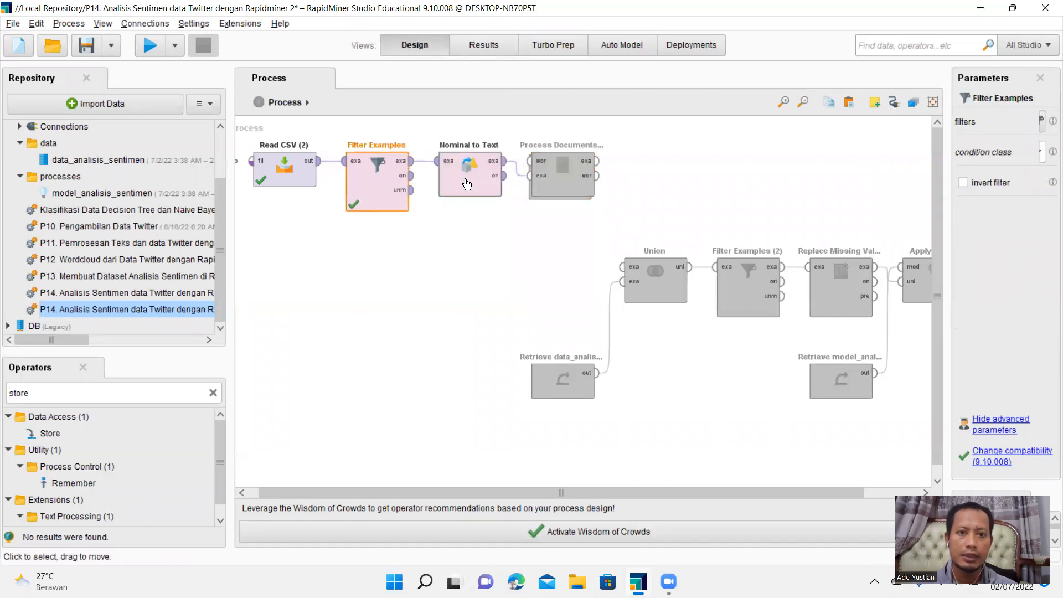
Connect Nominal to Text to the example input of Process Documents from Data and review that operator's text-processing subprocess
click(559, 179)
click(498, 169)
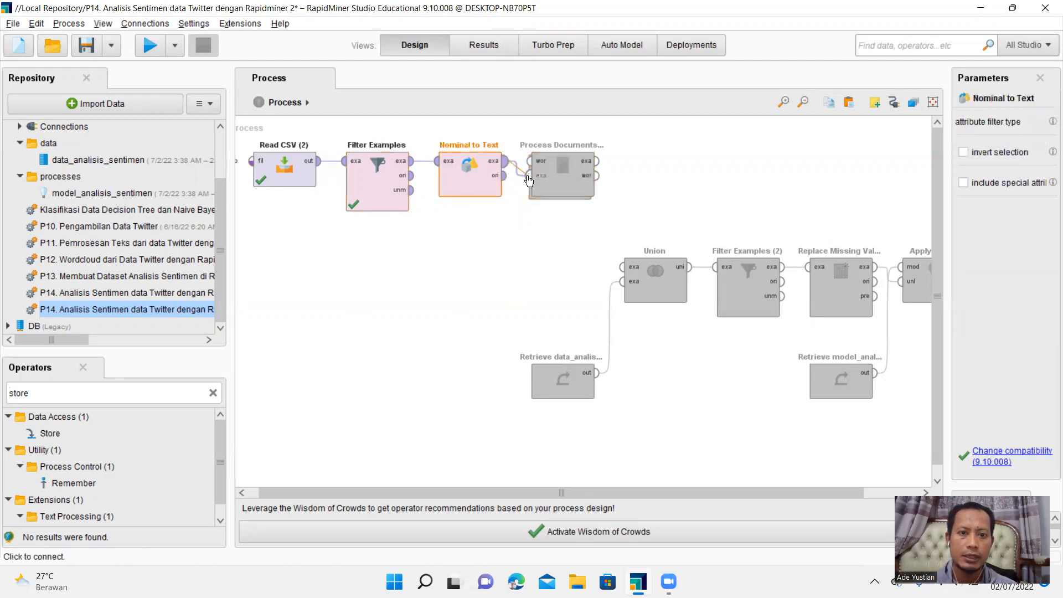
double_click(562, 183)
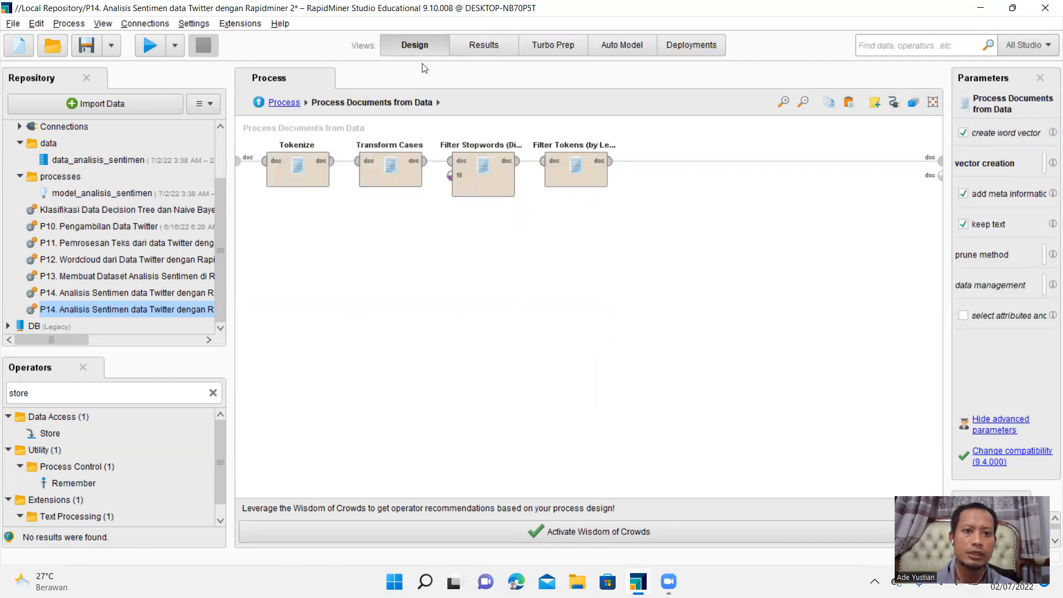
click(281, 104)
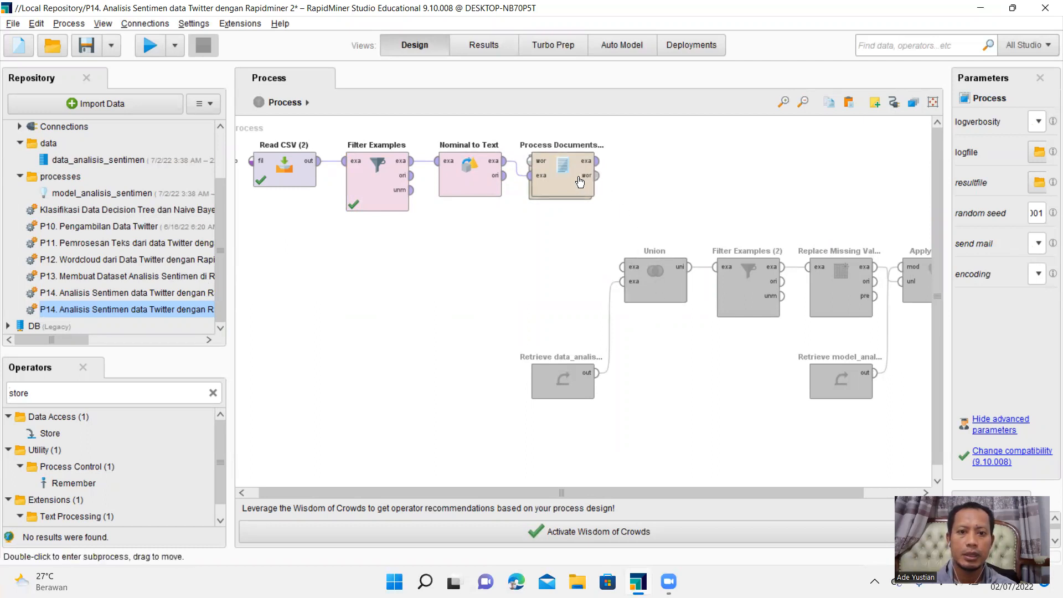
Move Union and Retrieve data_analisis_sentimen up beside Process Documents from Data, and connect that operator's example output to Union's first input
drag(660, 289, 672, 187)
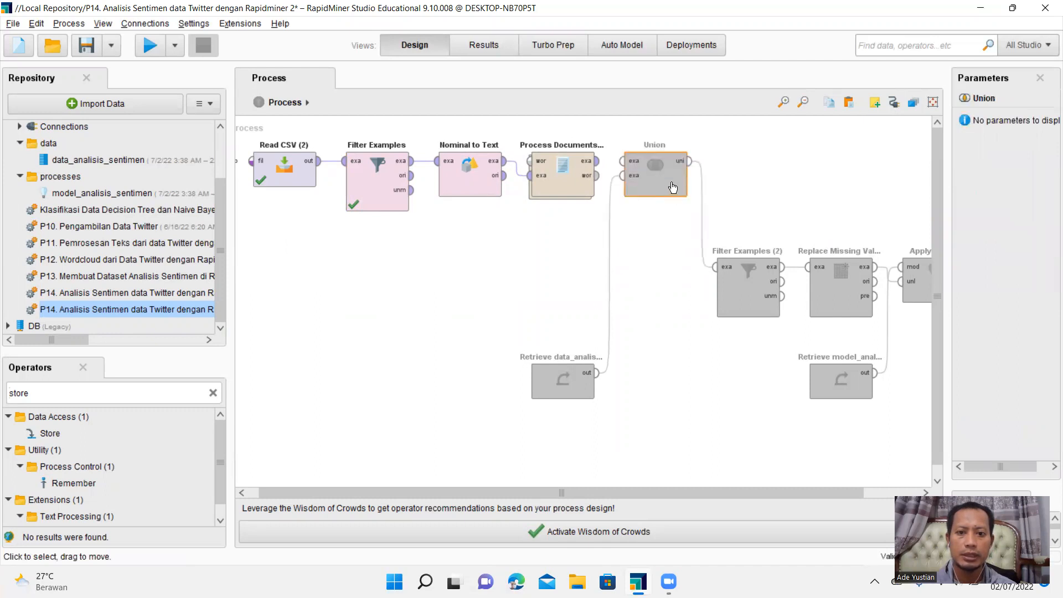
drag(579, 382, 579, 241)
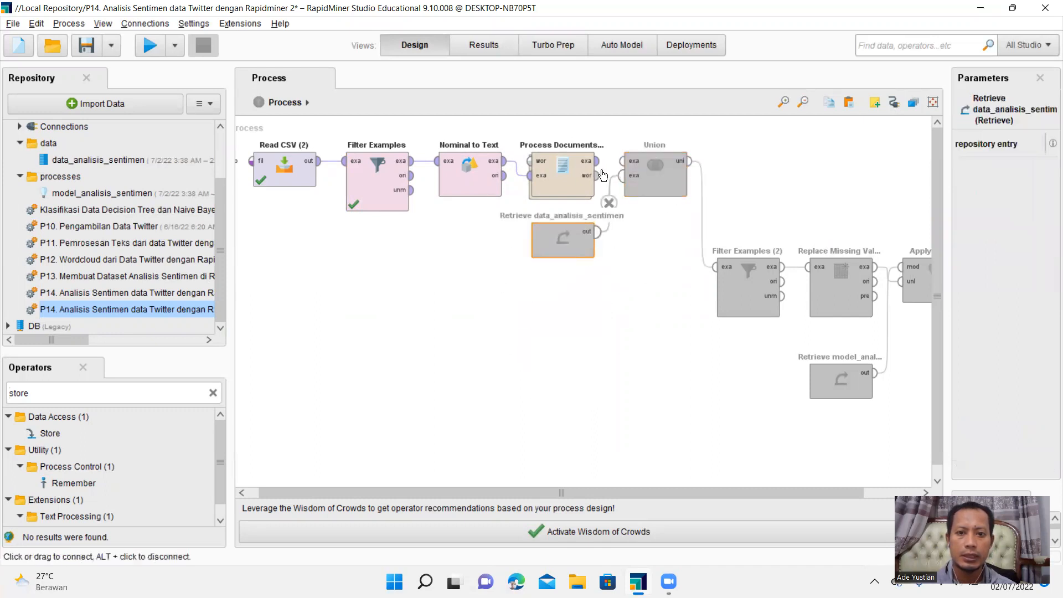
drag(618, 168, 621, 161)
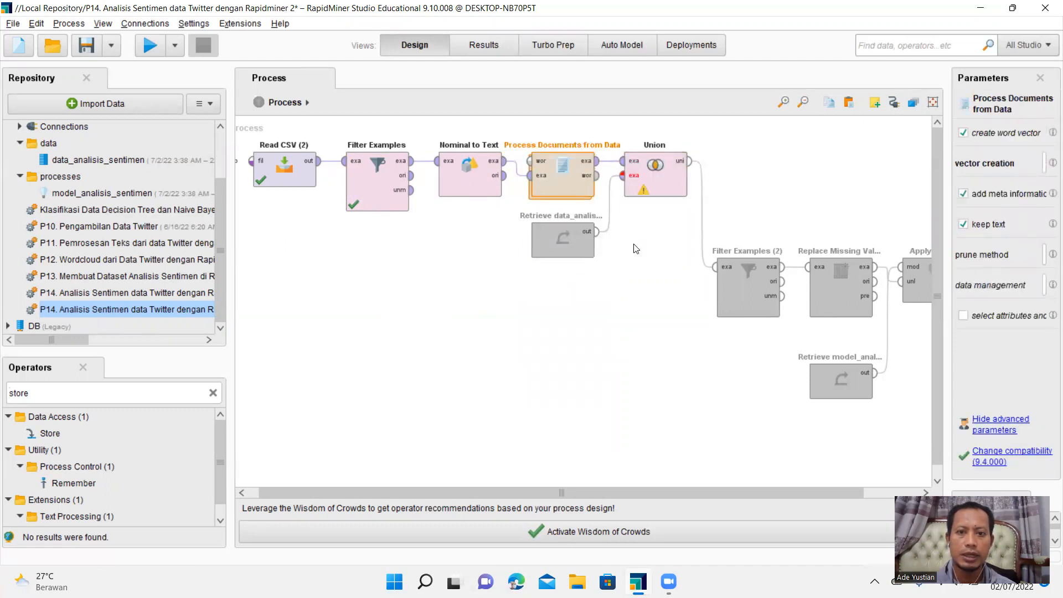
Connect the Retrieve data_analisis_sentimen output to the second input of Union
click(557, 237)
click(598, 231)
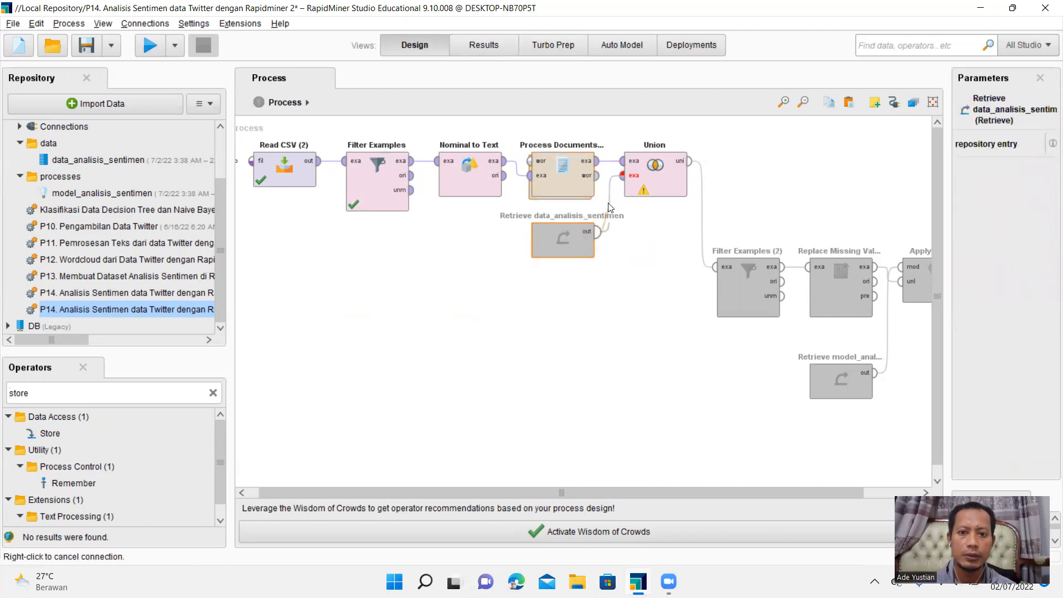
click(622, 176)
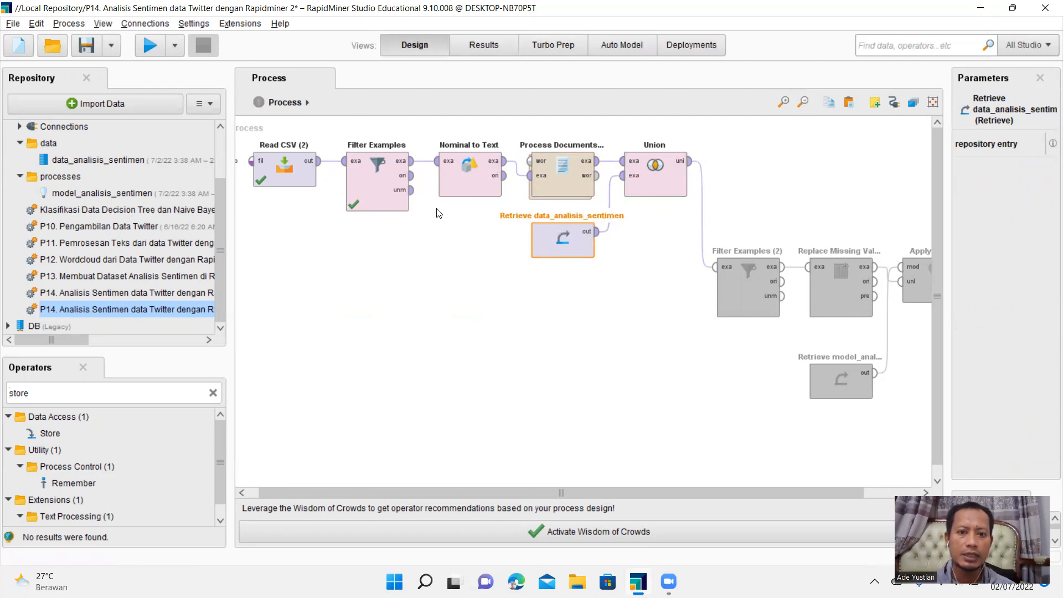
drag(219, 257, 218, 213)
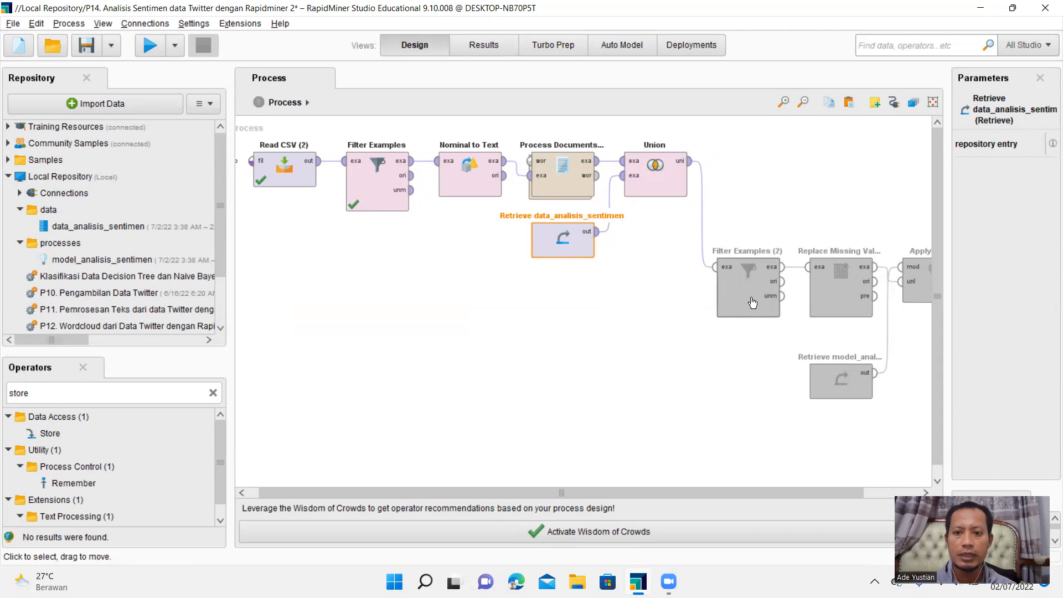
Place Filter Examples (2) beside Union, fed by the Union output and detached from Replace Missing Values, and review its filter condition
drag(752, 301, 753, 198)
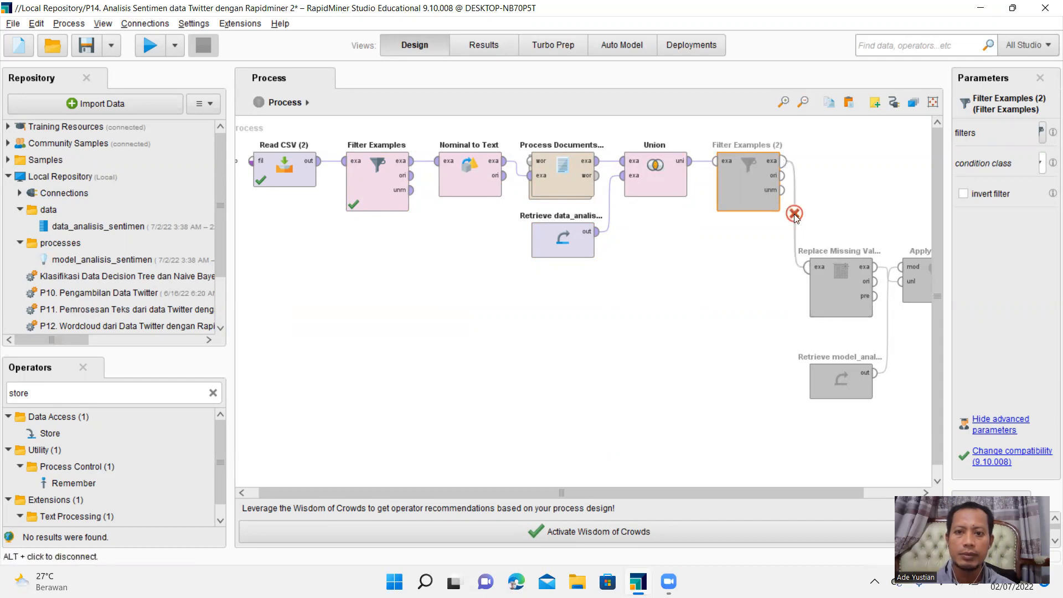
alt+click(794, 213)
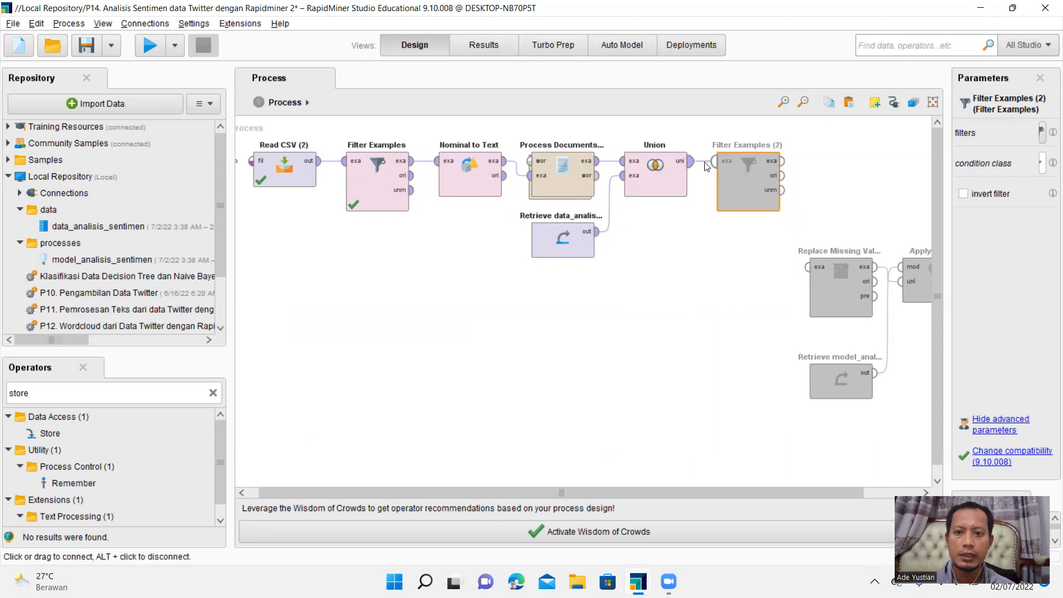
drag(689, 160, 715, 161)
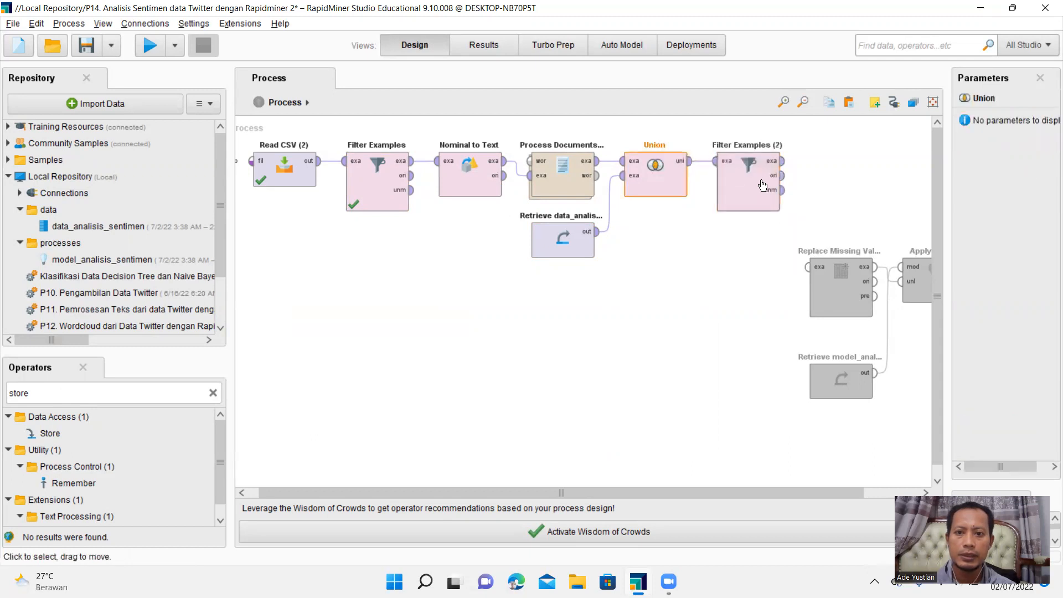
double_click(762, 184)
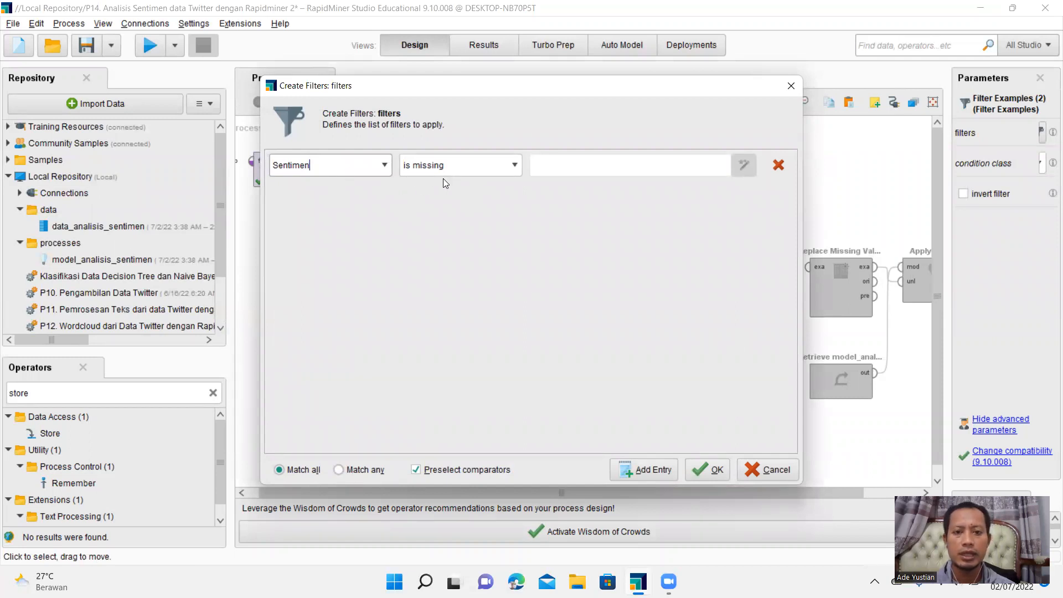
click(705, 466)
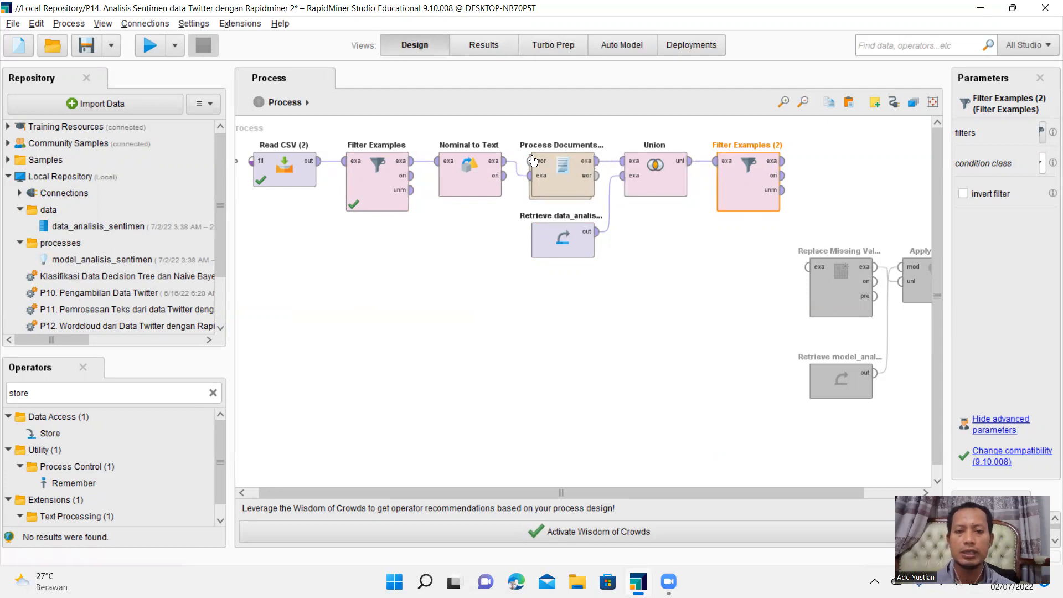
Align Replace Missing Values after Filter Examples (2) and connect the two, then detach Replace Missing Values from the repositioned Apply Model
drag(835, 296, 834, 195)
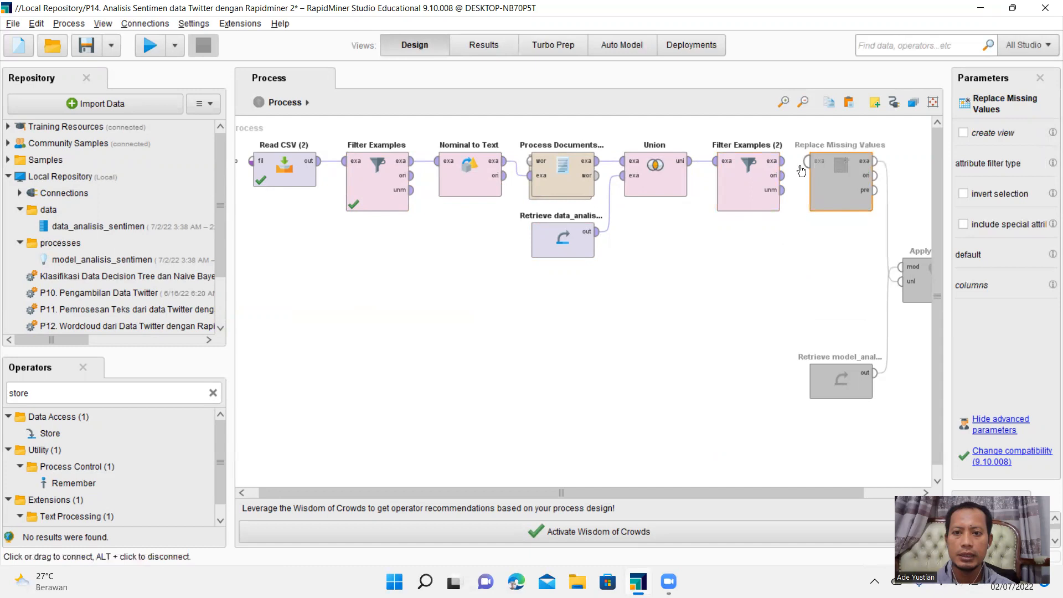
drag(782, 166, 807, 161)
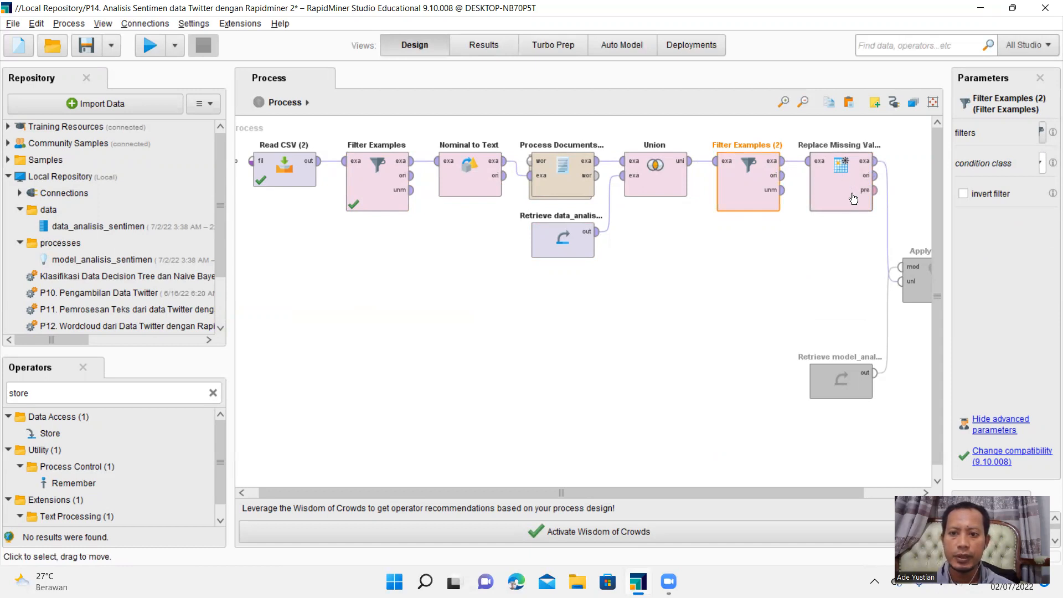
drag(930, 293, 891, 239)
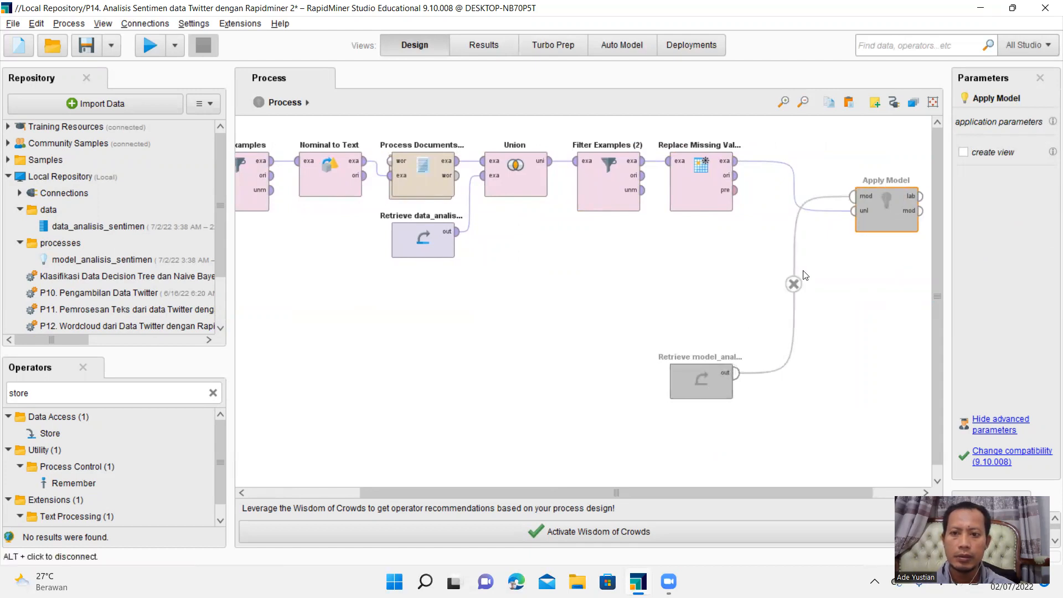
click(793, 187)
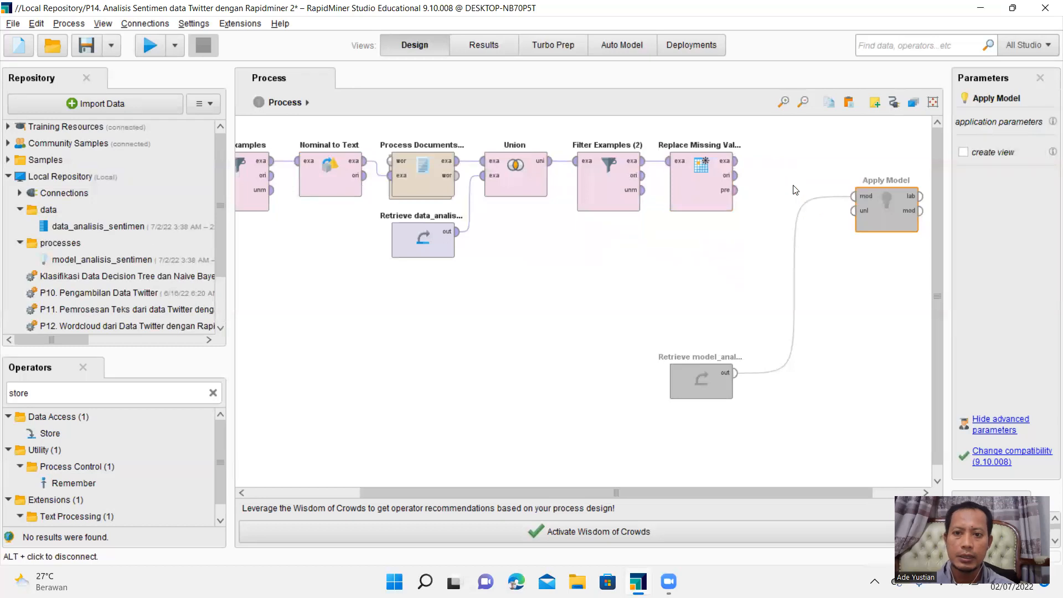
Show the full parameters of Replace Missing Values and connect its example output to the first result port
click(710, 148)
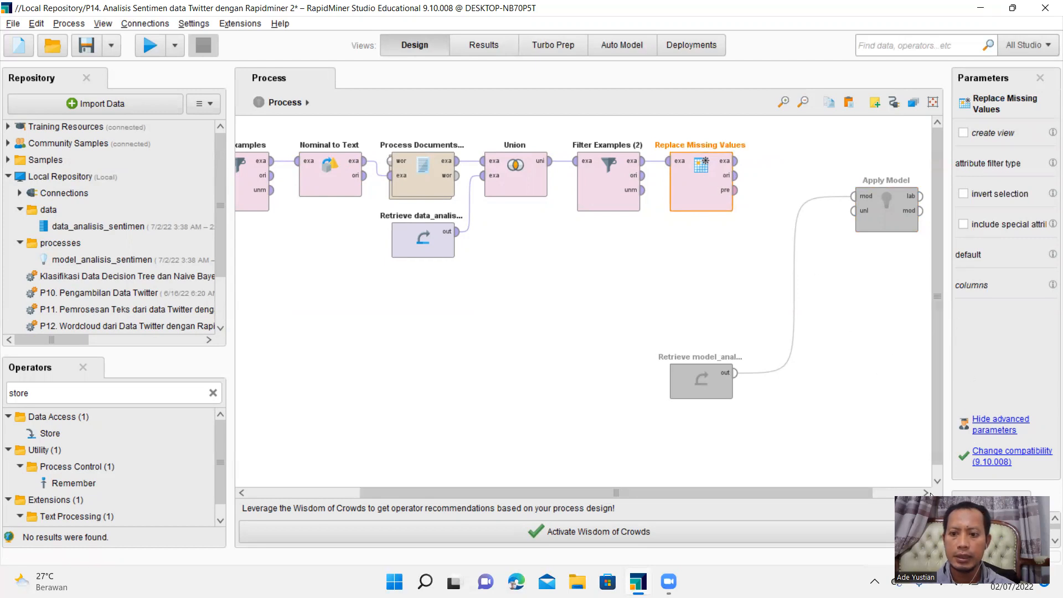
drag(950, 375, 878, 376)
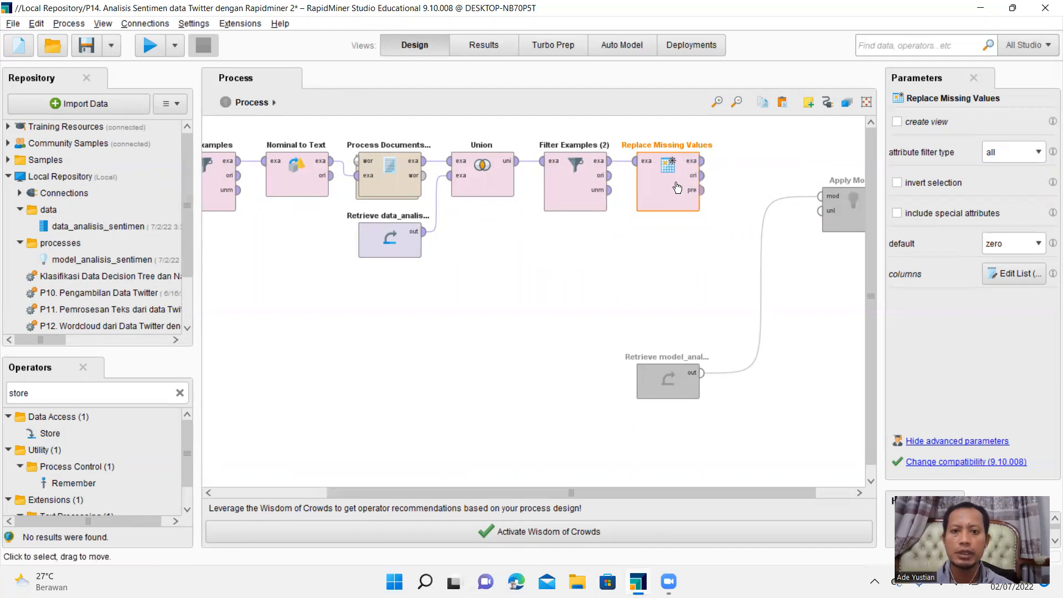
drag(704, 164, 865, 165)
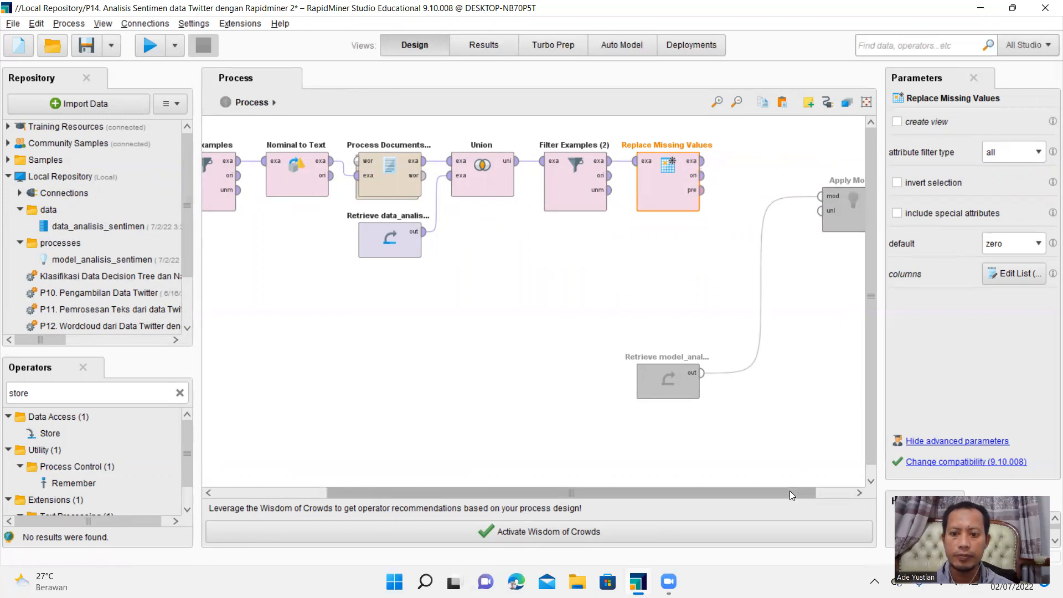
drag(789, 492, 827, 492)
drag(652, 160, 862, 161)
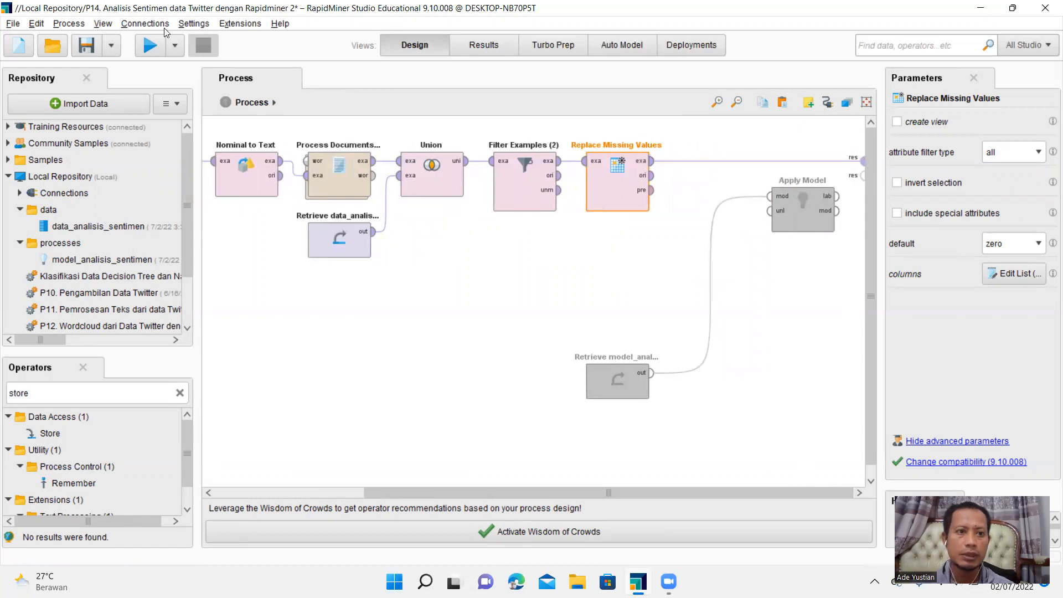
Run the process, examine the word-vector table produced by Replace Missing Values, and return to the process design
click(159, 48)
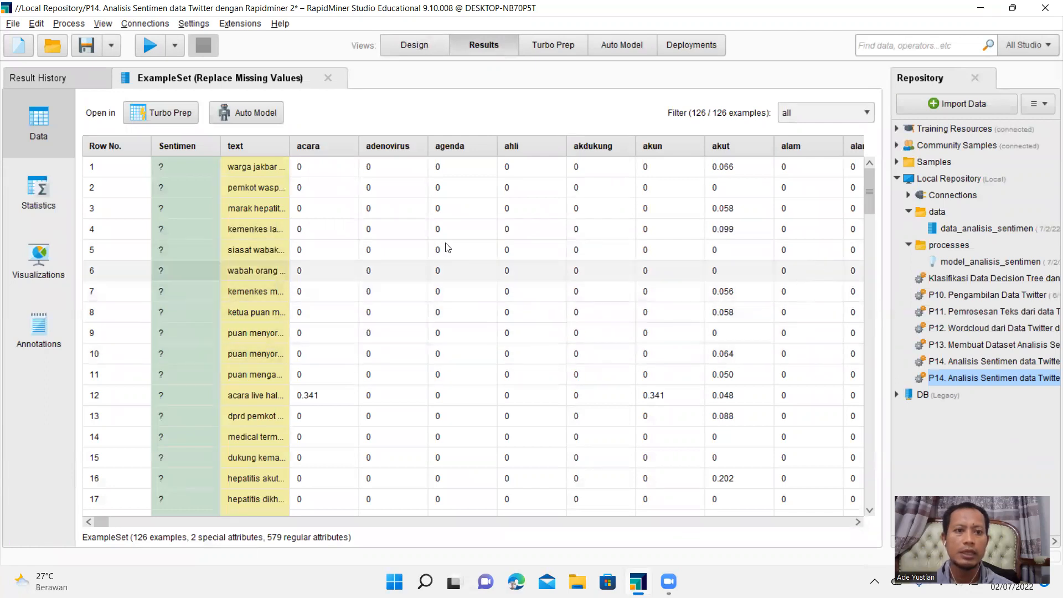
click(427, 45)
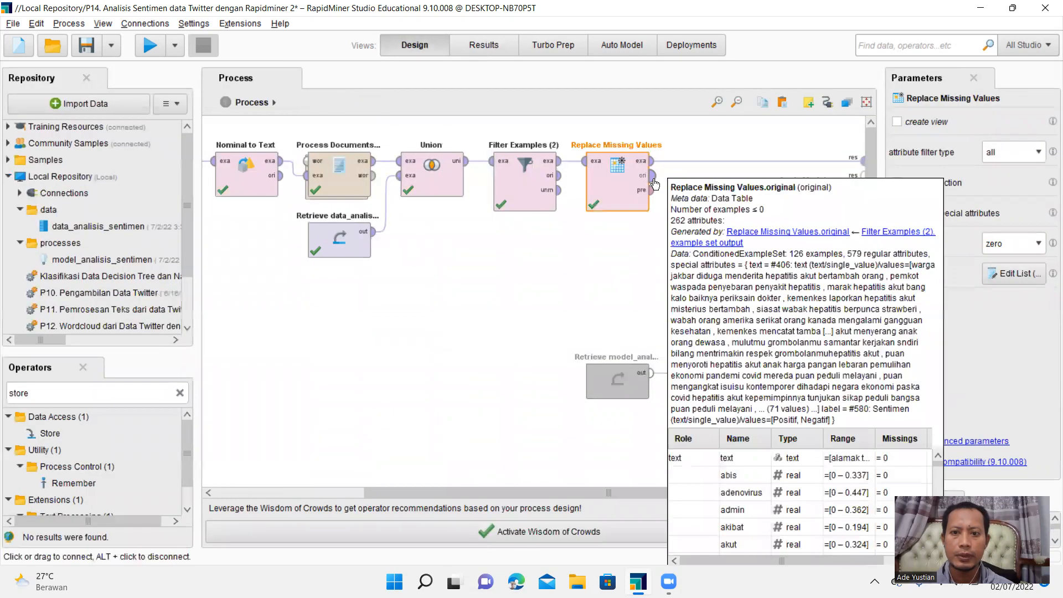
Connect the original output of Replace Missing Values to the second result port and run the process
click(651, 176)
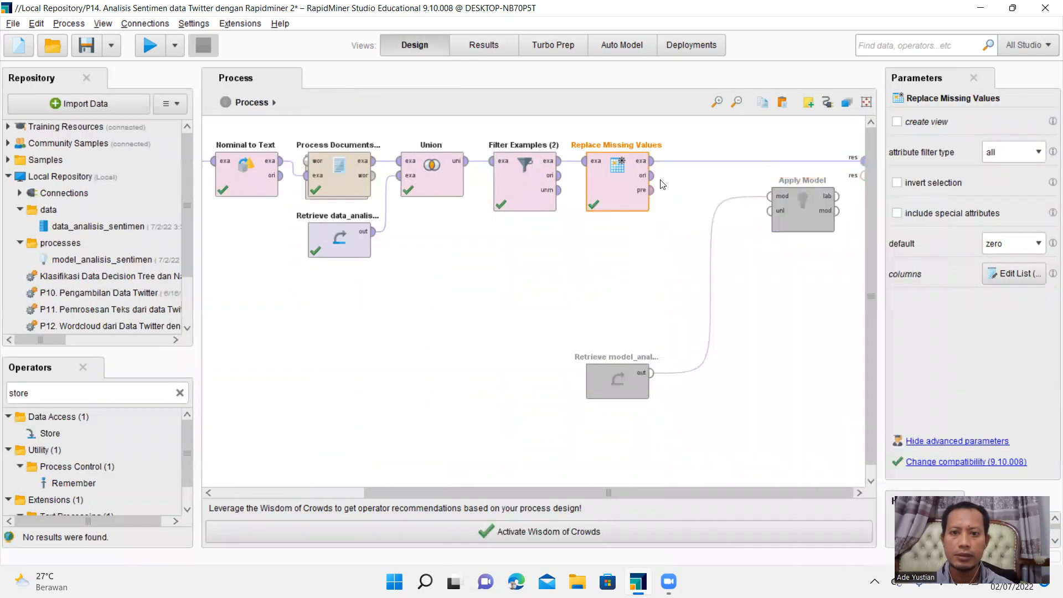
click(862, 175)
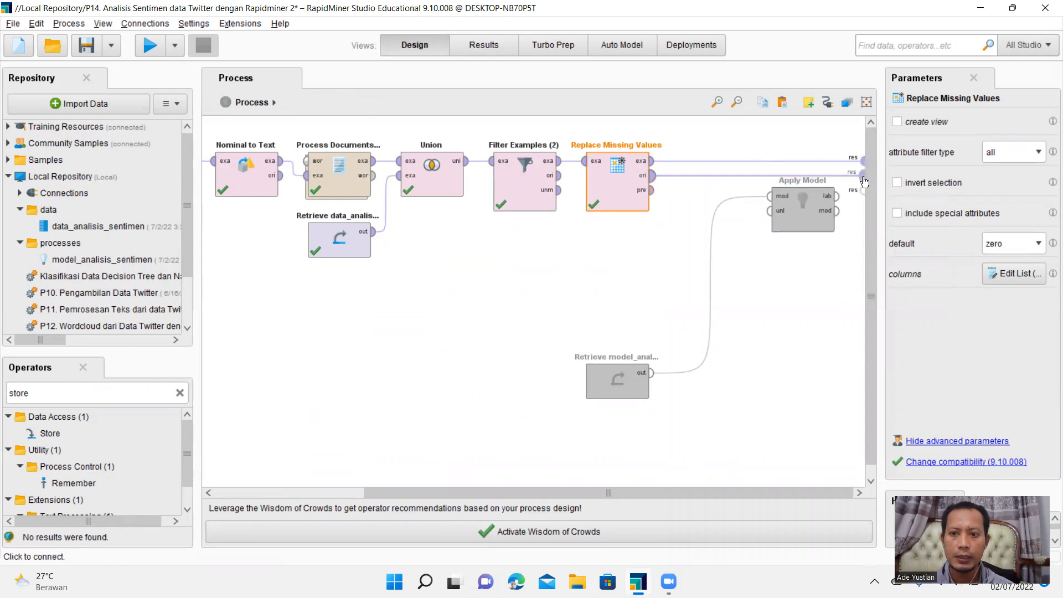
click(162, 49)
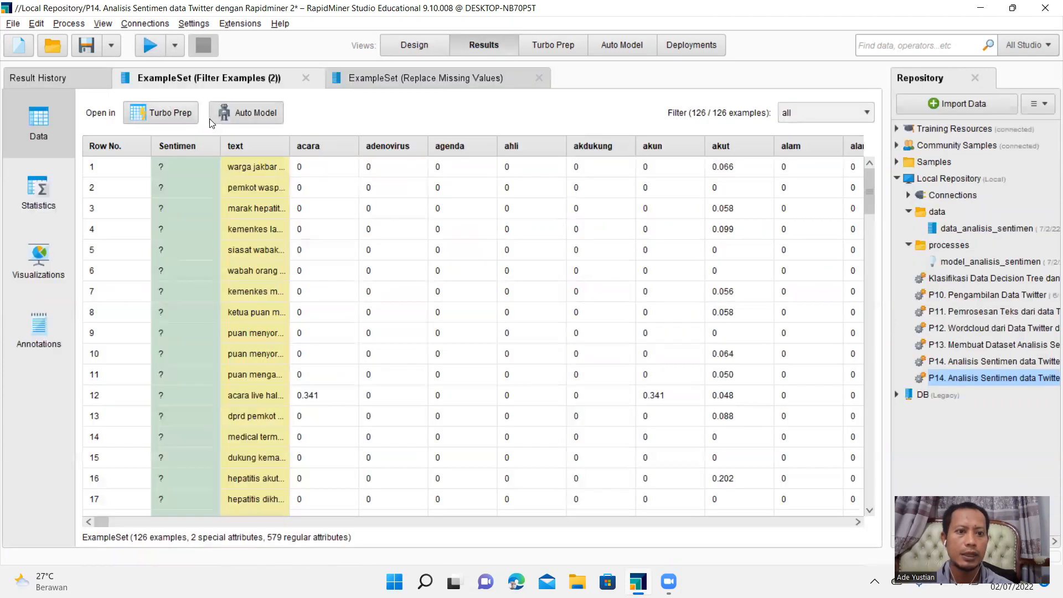
Compare the Filter Examples (2) and Replace Missing Values result tables, then return to the process design
click(398, 79)
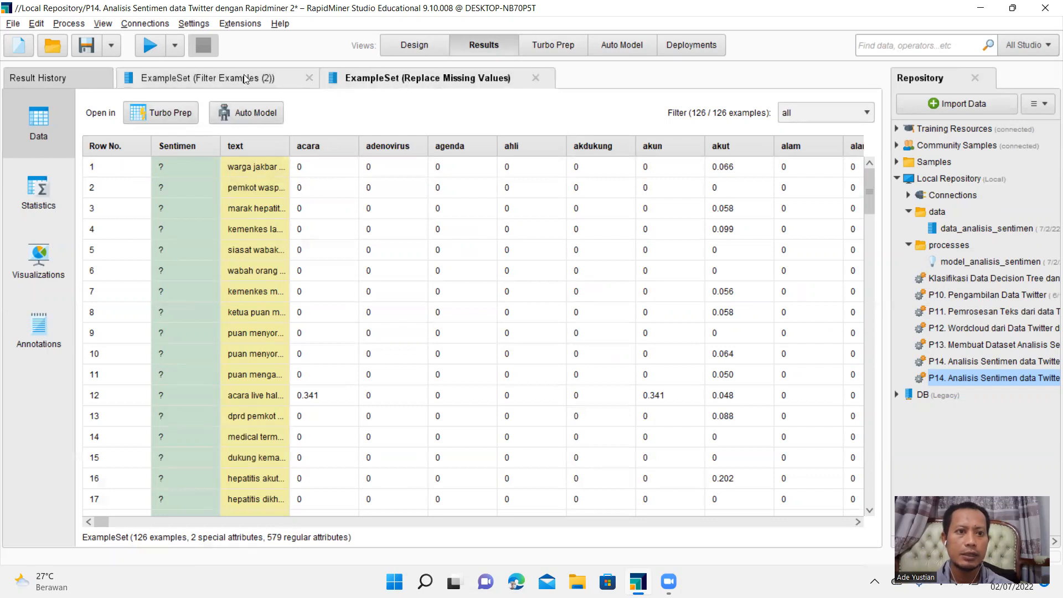
click(245, 80)
click(396, 77)
click(260, 81)
click(372, 80)
scroll(372, 147, down, 2)
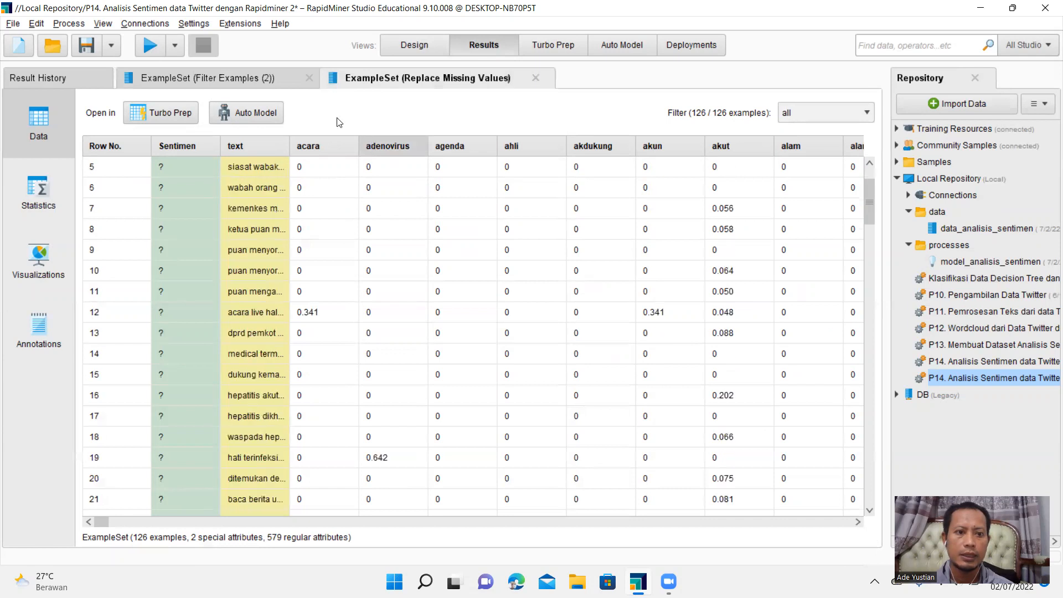
click(249, 78)
click(360, 78)
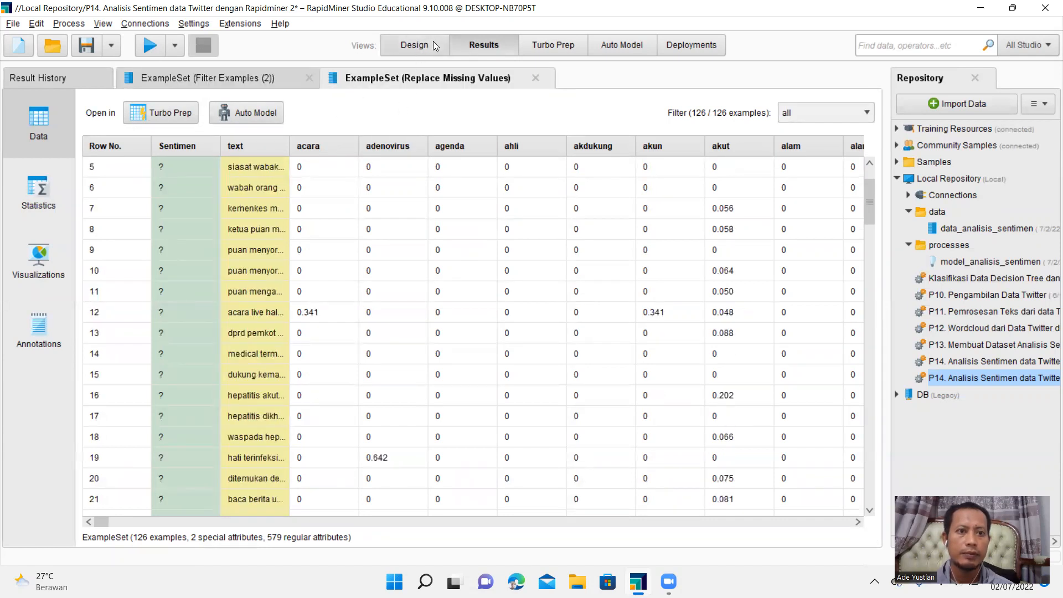
click(417, 44)
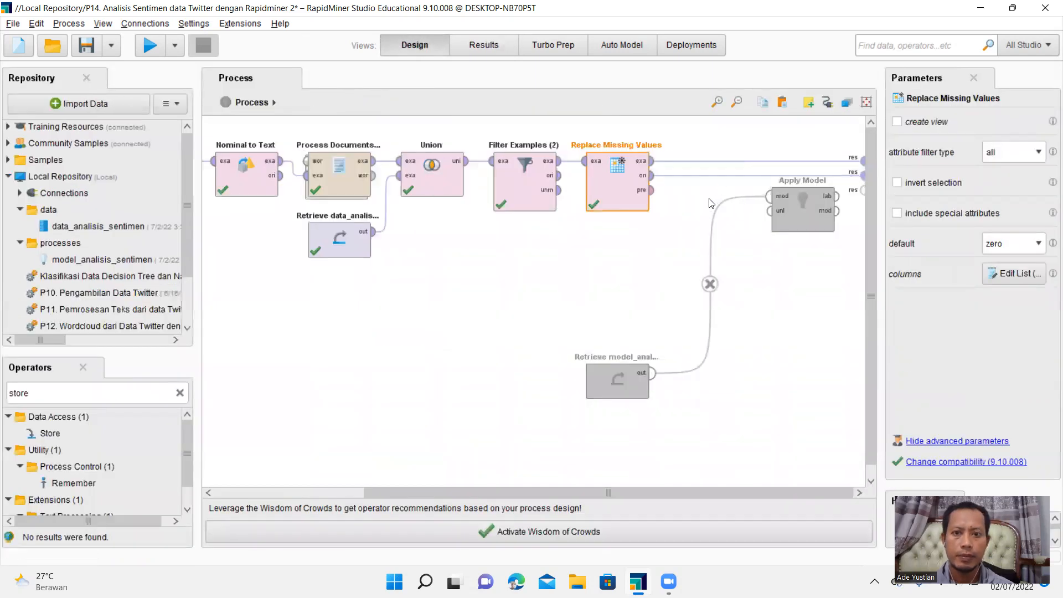
Replace the second result connection with one from the original output of Filter Examples (2), and run the process
click(755, 176)
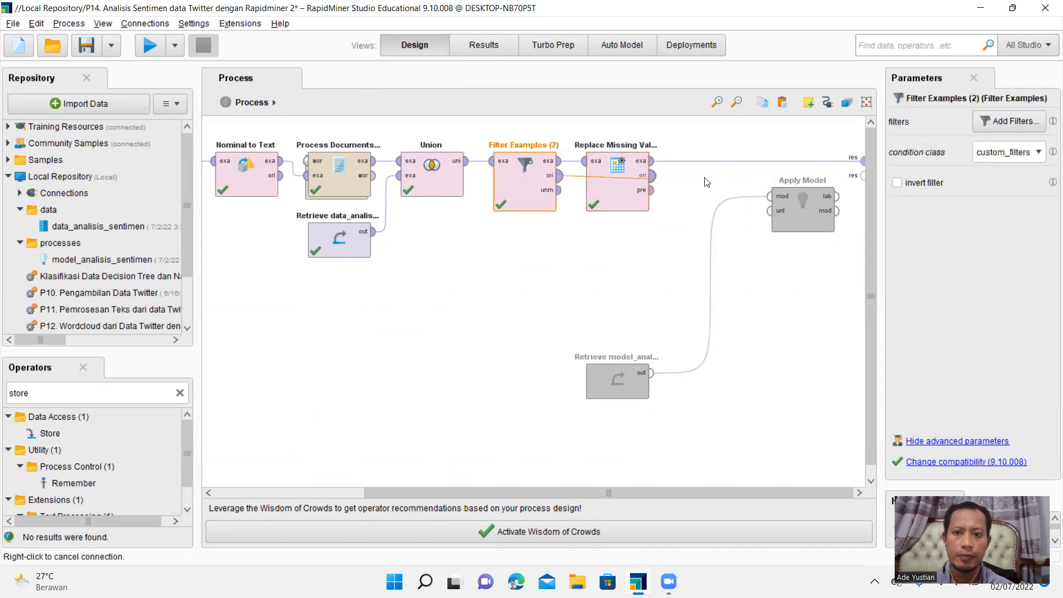
click(861, 175)
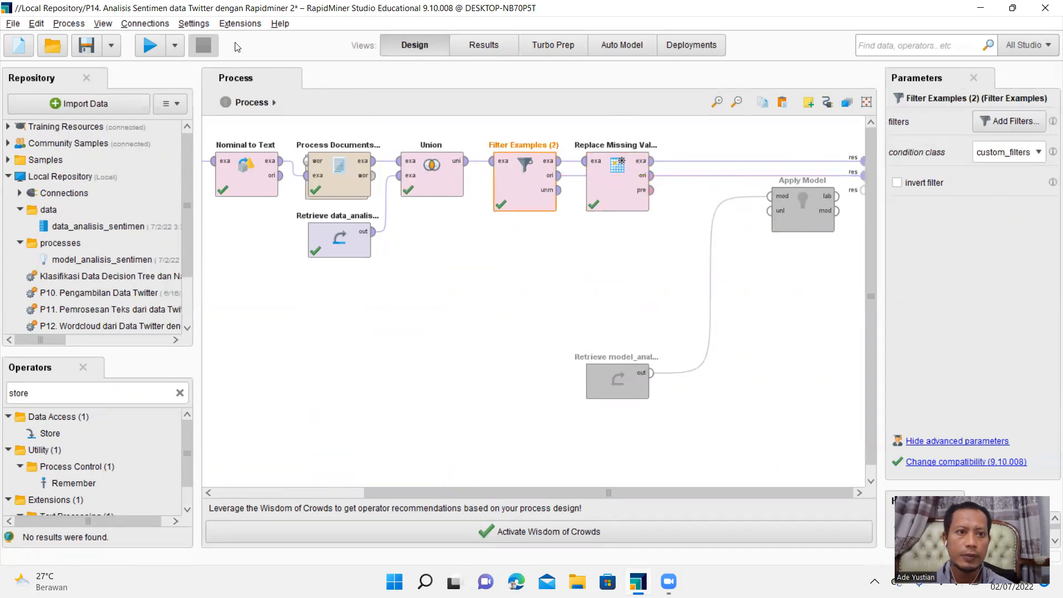
click(153, 49)
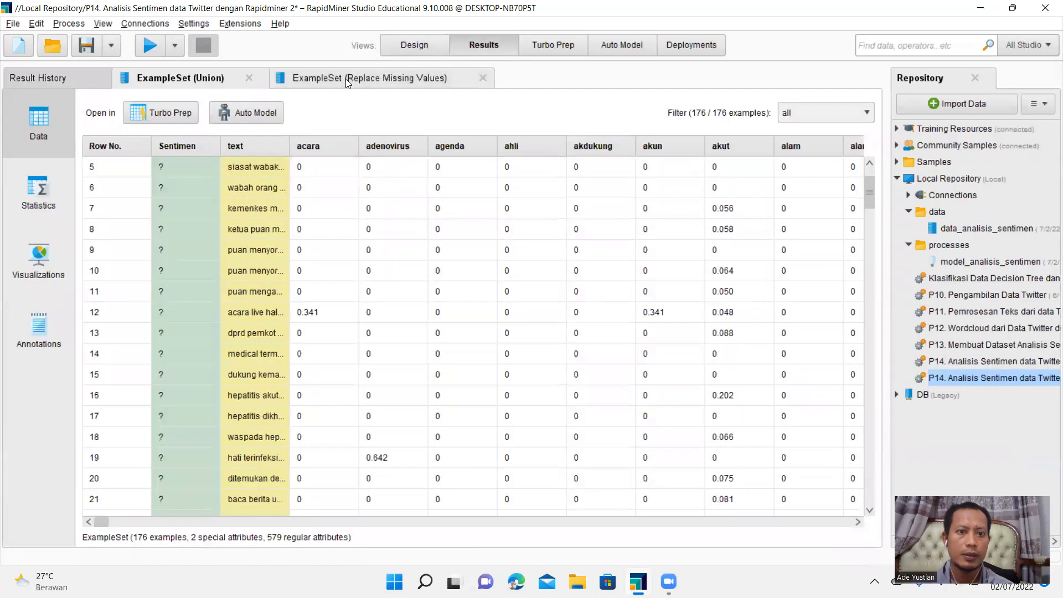
Compare the Union and Replace Missing Values result tables, then remove the connection from Filter Examples (2) to the second result port
click(345, 79)
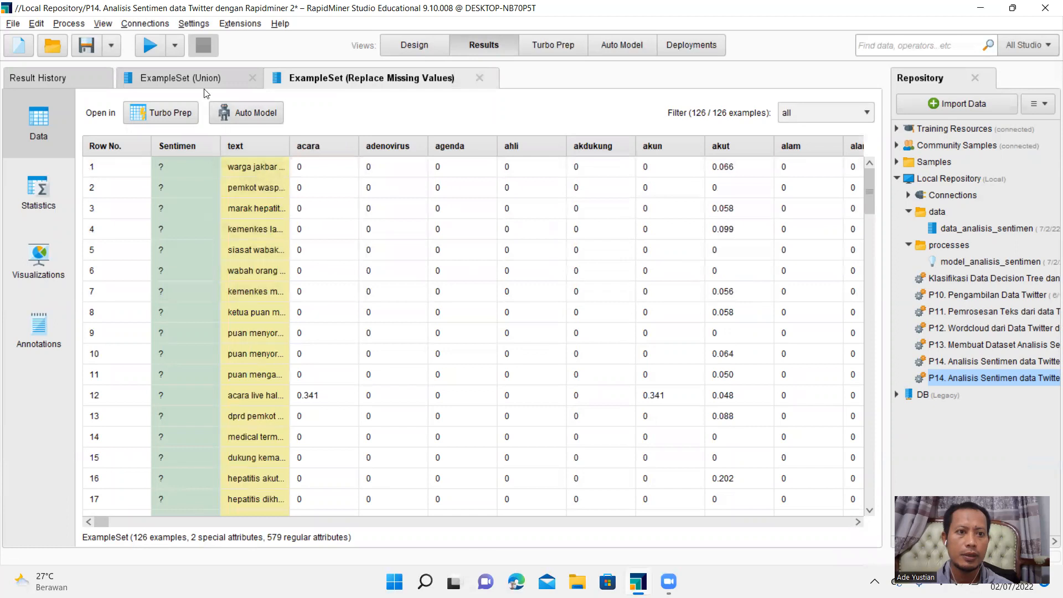
click(182, 77)
click(392, 48)
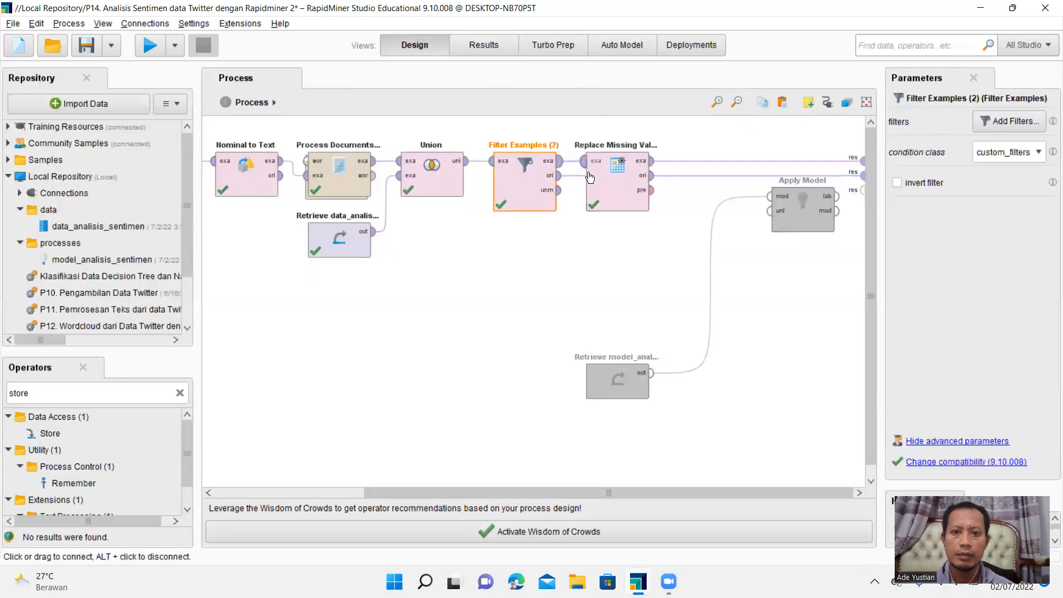
click(709, 175)
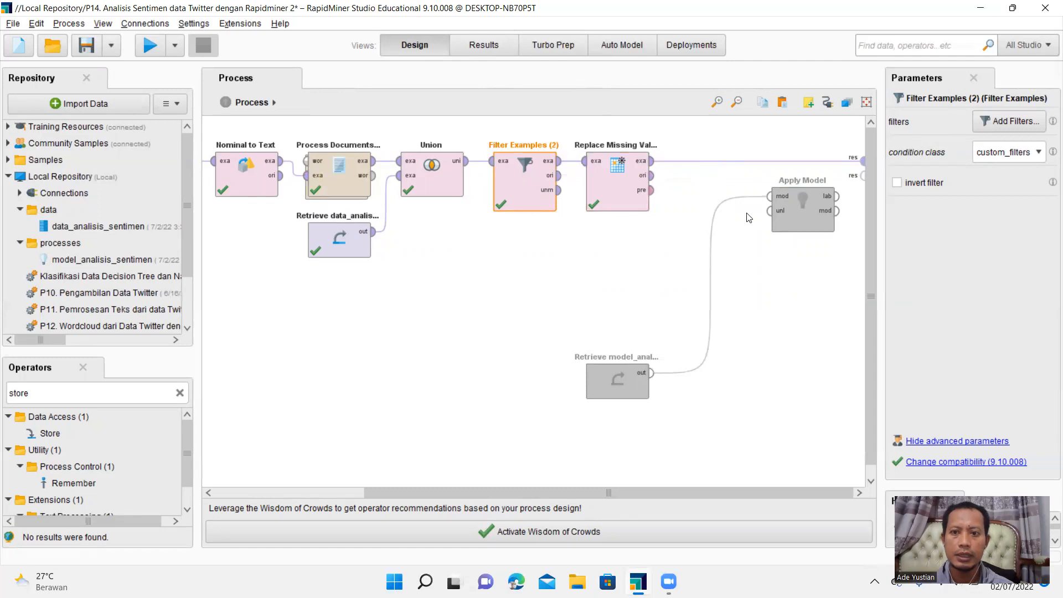
Connect the example output of Replace Missing Values to Apply Model's unlabelled data input and align Apply Model with the operator row
mouse_move(651, 187)
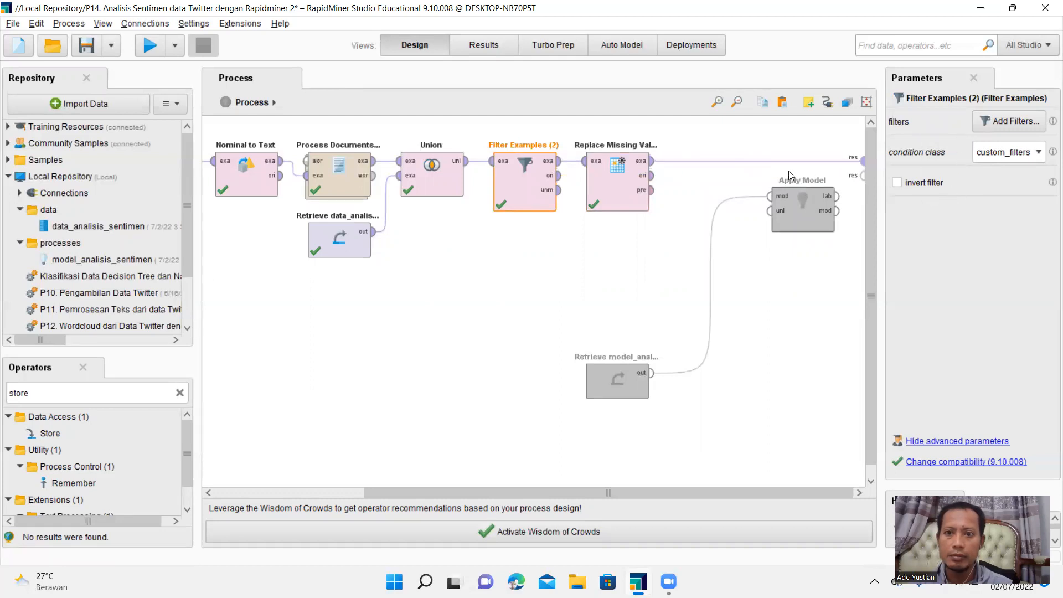
click(620, 175)
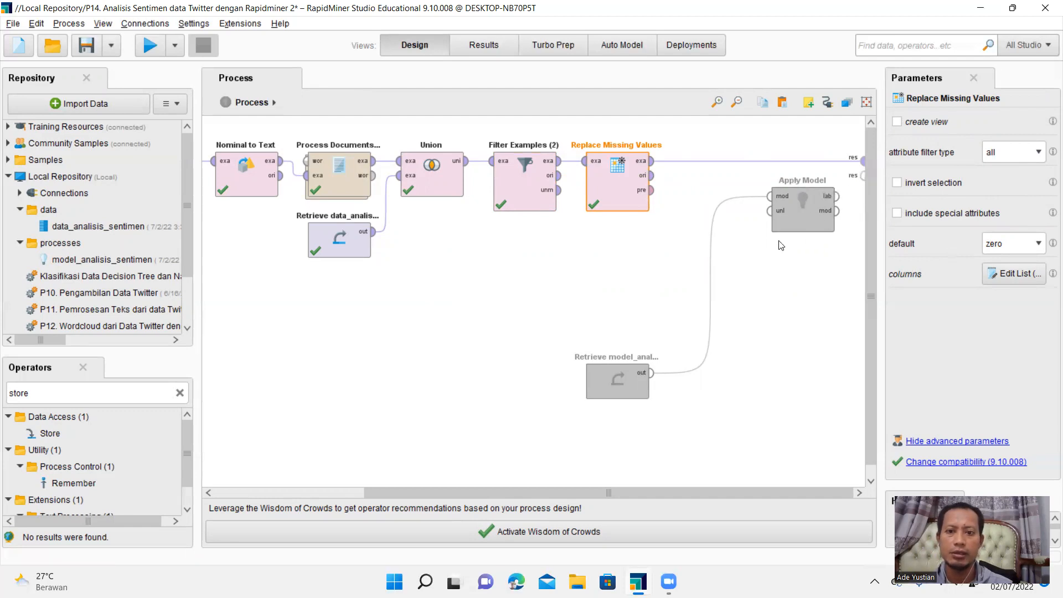
click(653, 166)
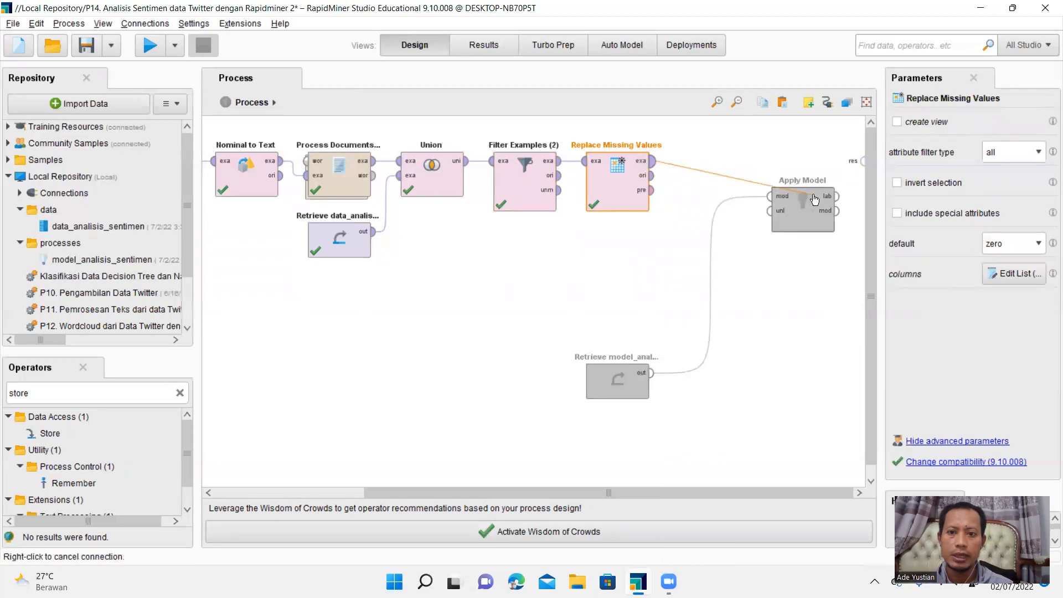
click(770, 212)
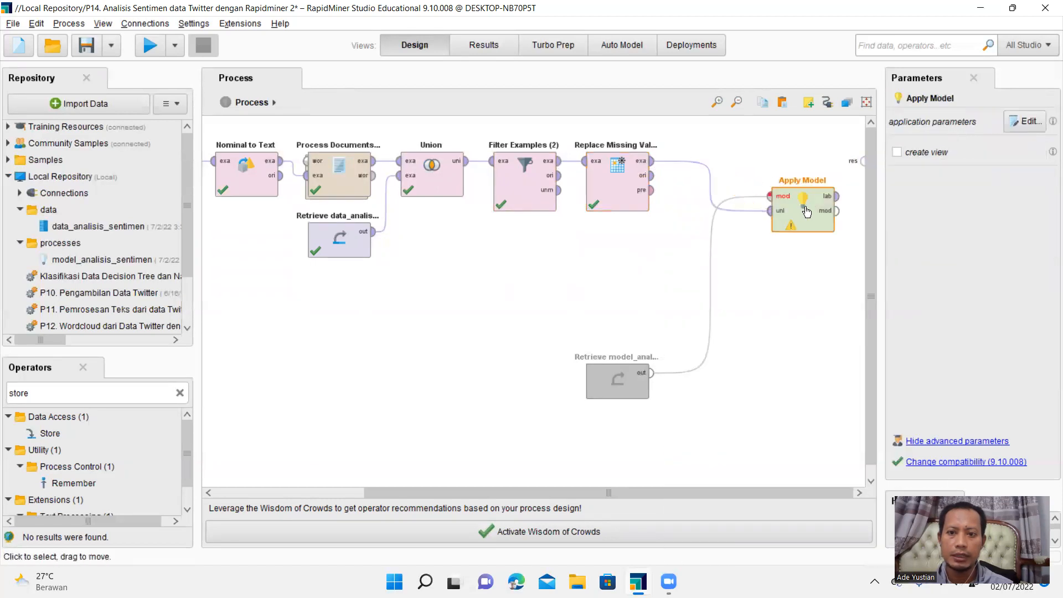
drag(803, 213, 774, 189)
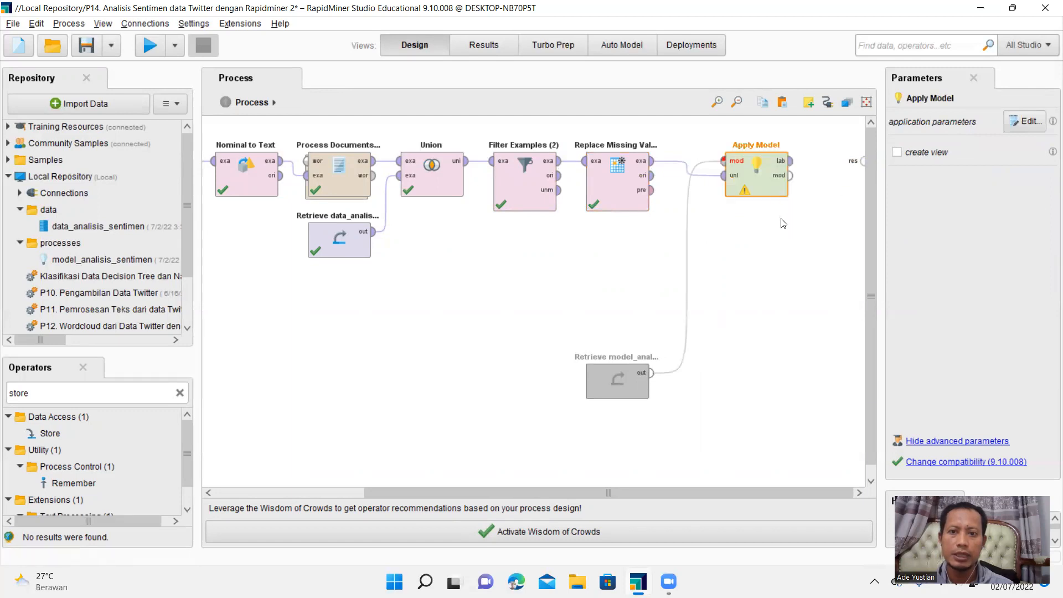
Move Retrieve model_analisis_sentimen up beneath Replace Missing Values and connect its output to Apply Model's model input
drag(629, 382, 629, 276)
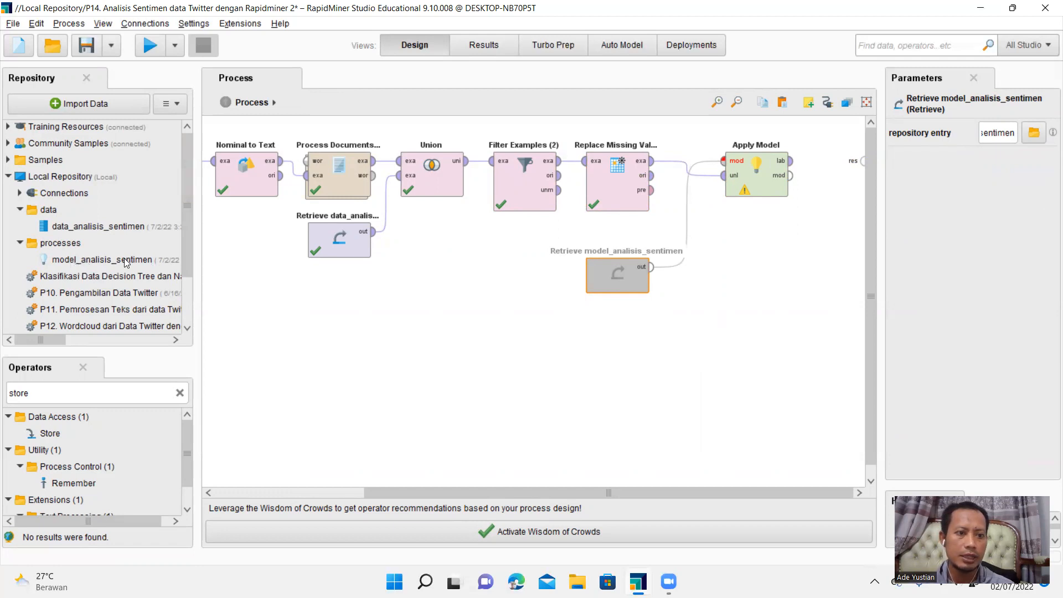
click(650, 270)
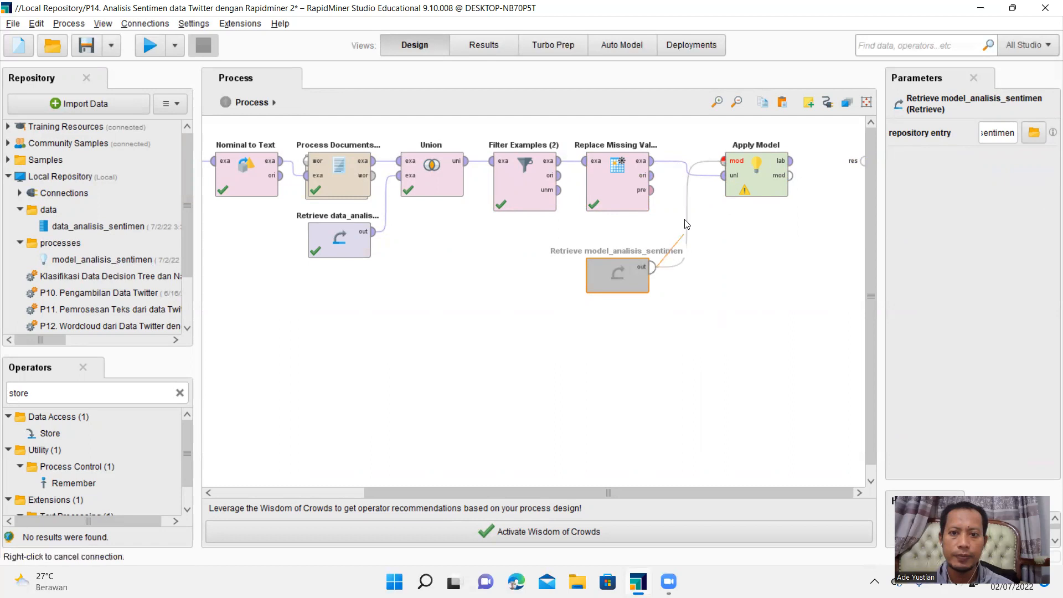
click(721, 164)
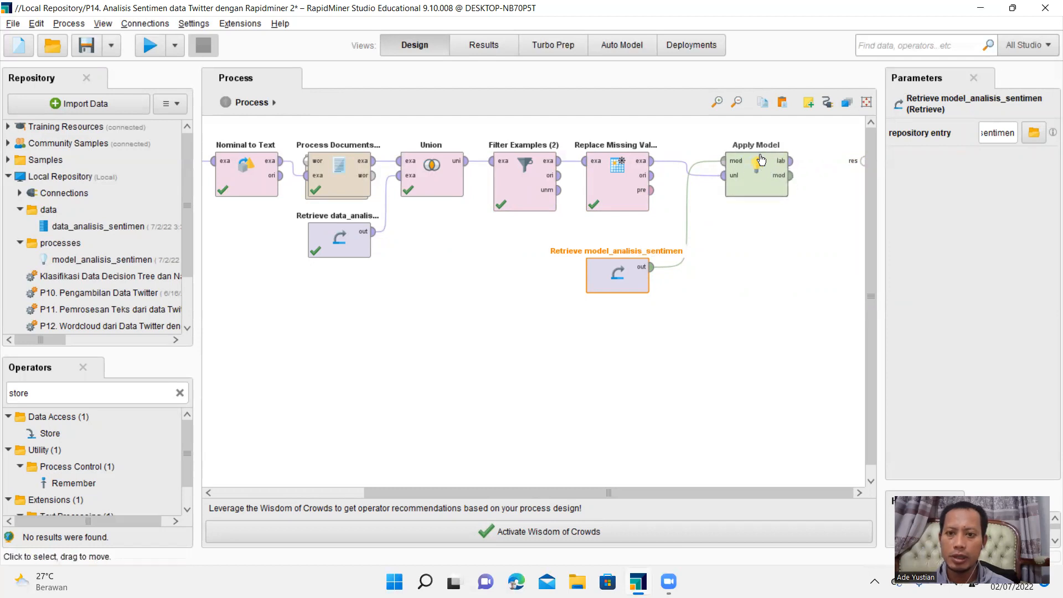
Connect Apply Model's labelled data output to the first result port and run the process
click(791, 162)
click(860, 164)
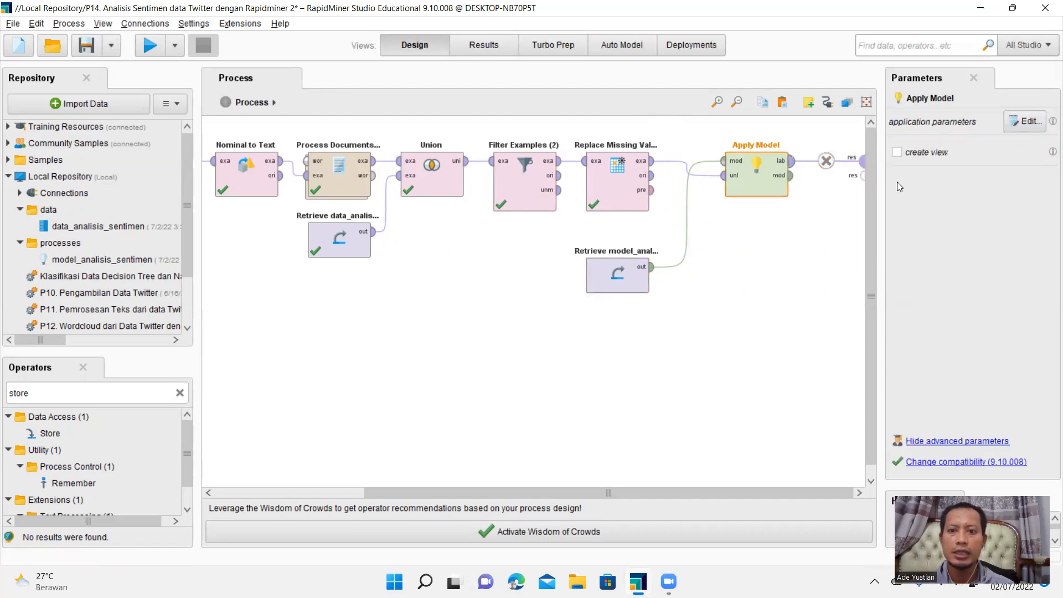
click(150, 48)
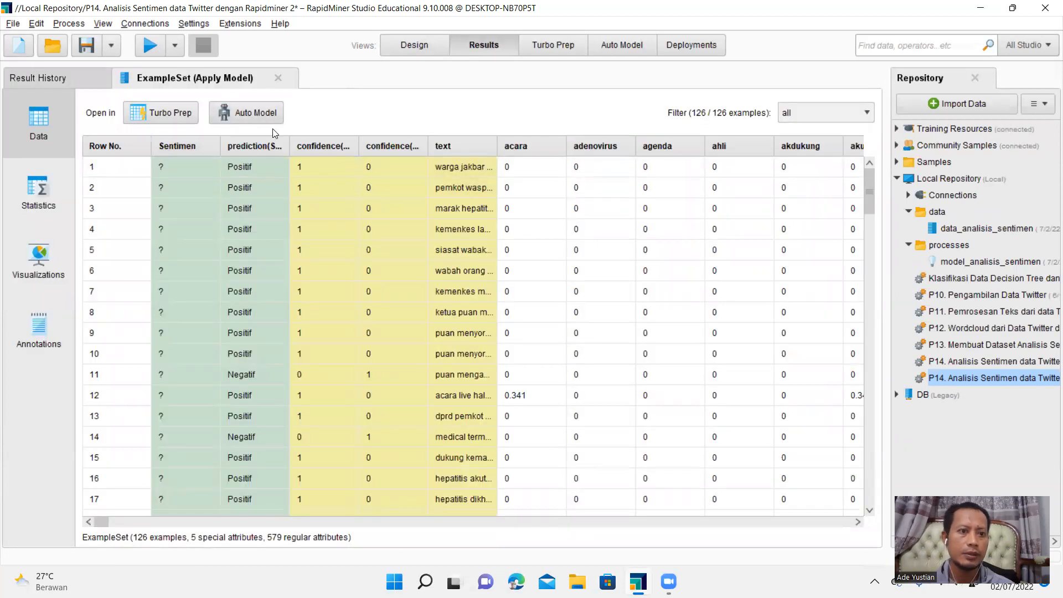
Widen the prediction(Sentimen) and text columns and examine the predicted sentiments down to the last row of the Apply Model results
scroll(269, 155, down, 1)
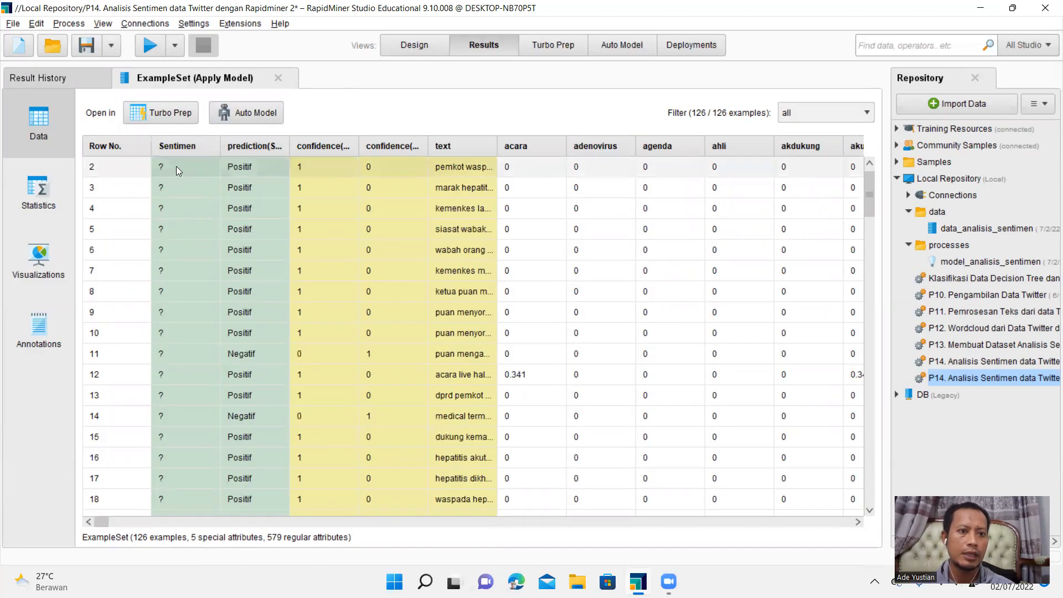
double_click(287, 143)
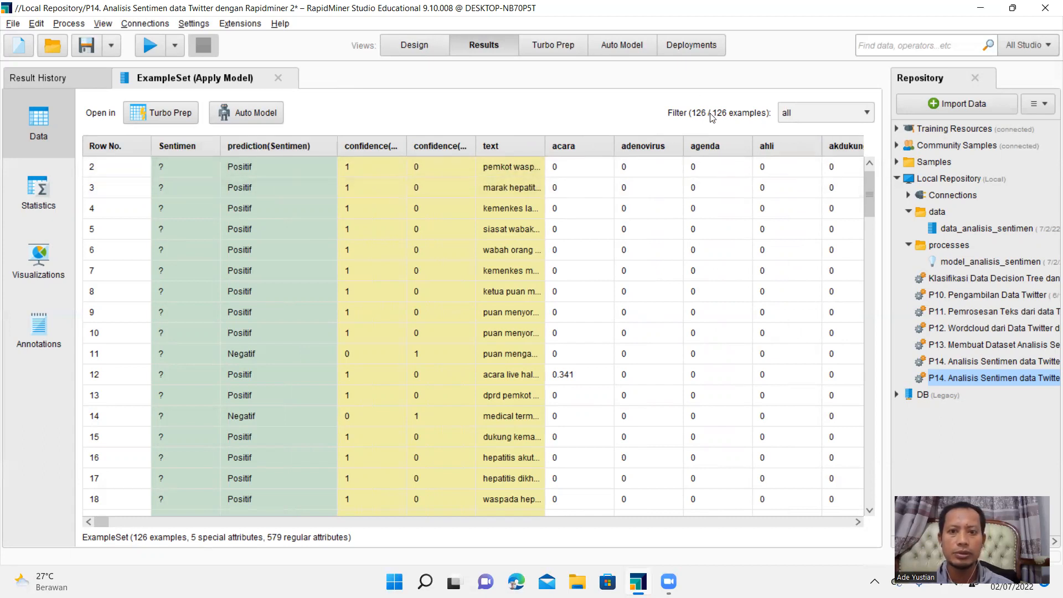
scroll(345, 279, down, 4)
scroll(387, 191, down, 3)
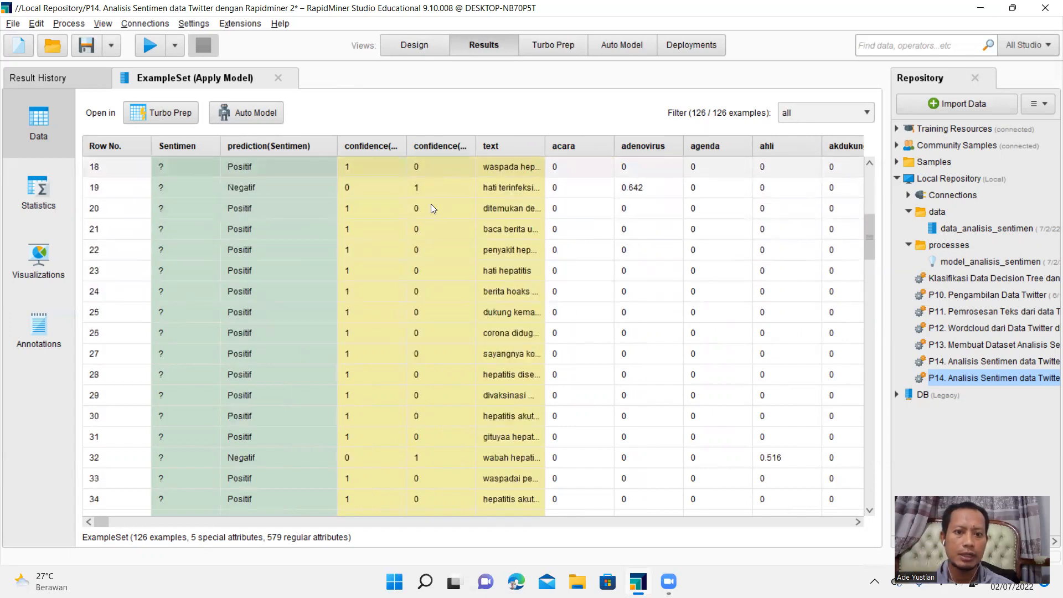
drag(545, 144, 619, 145)
scroll(337, 209, down, 1)
scroll(336, 208, down, 10)
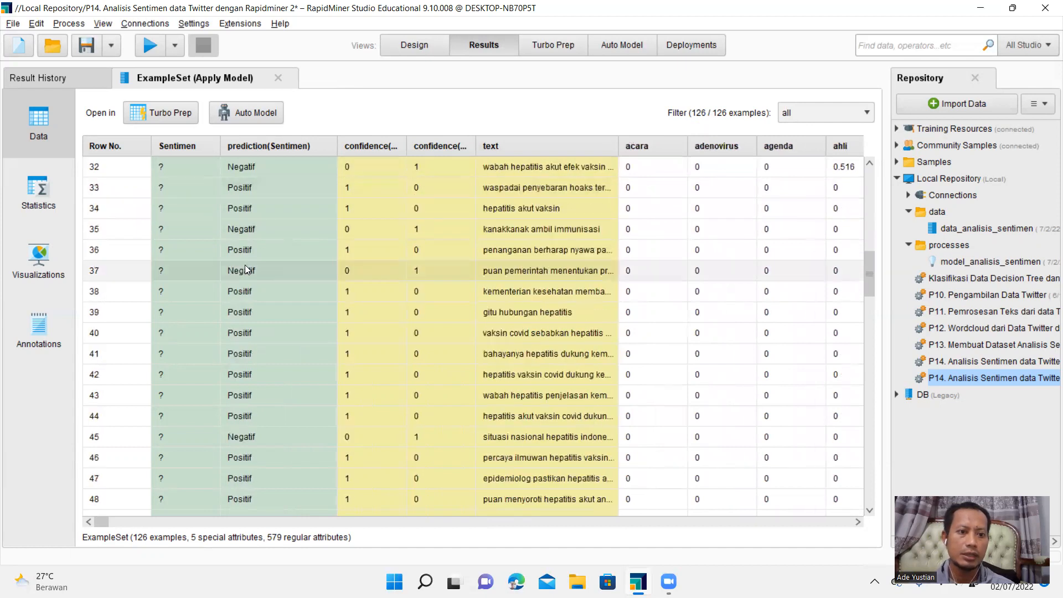
scroll(244, 299, down, 10)
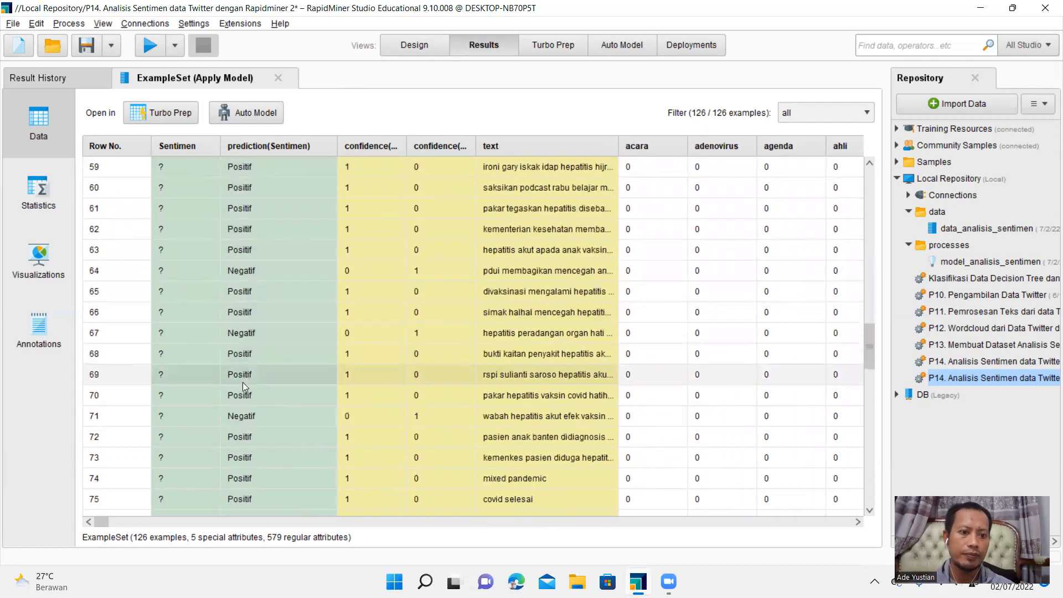
scroll(239, 395, down, 10)
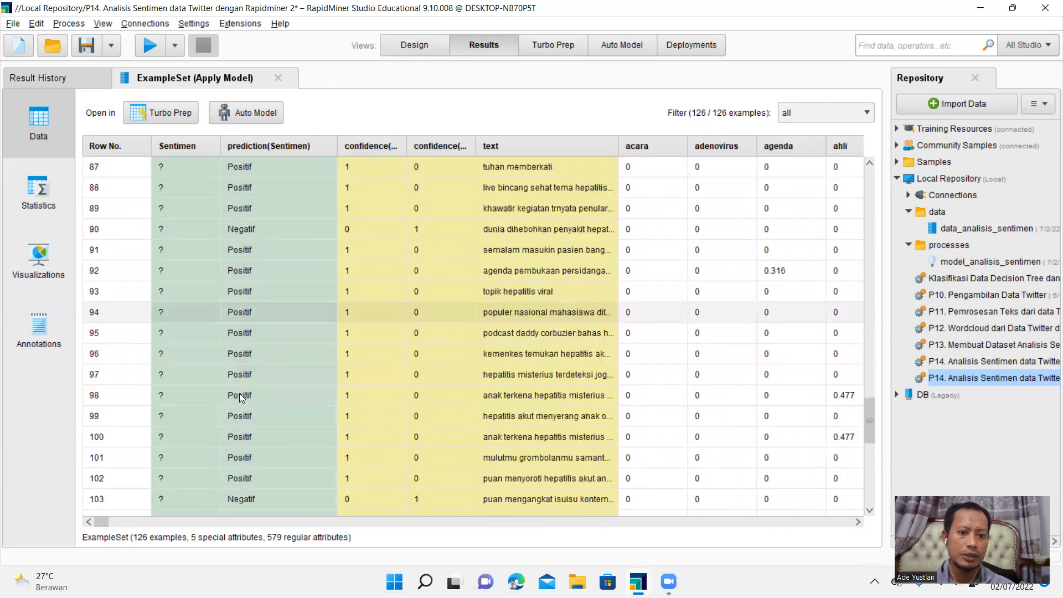
scroll(245, 393, down, 3)
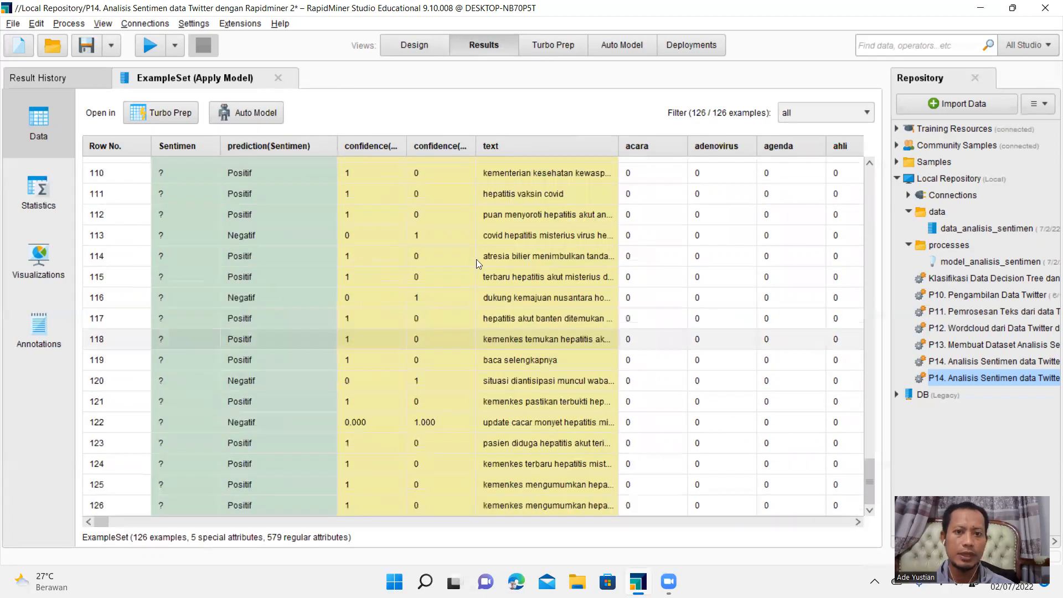
Widen the text column further, narrow both confidence columns, and return to the first row of the results
drag(617, 145, 777, 145)
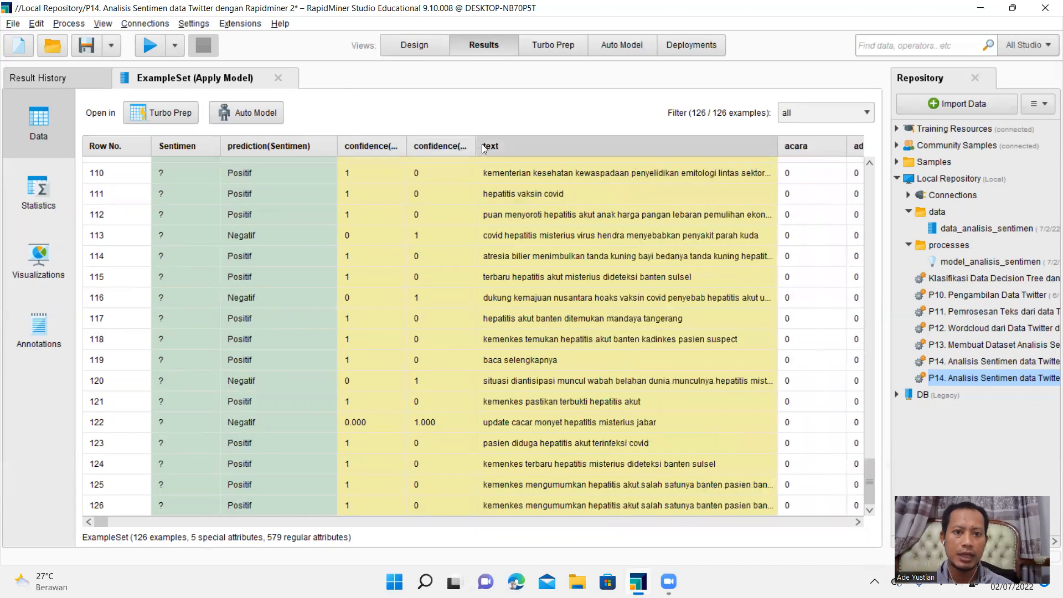
drag(475, 145, 443, 141)
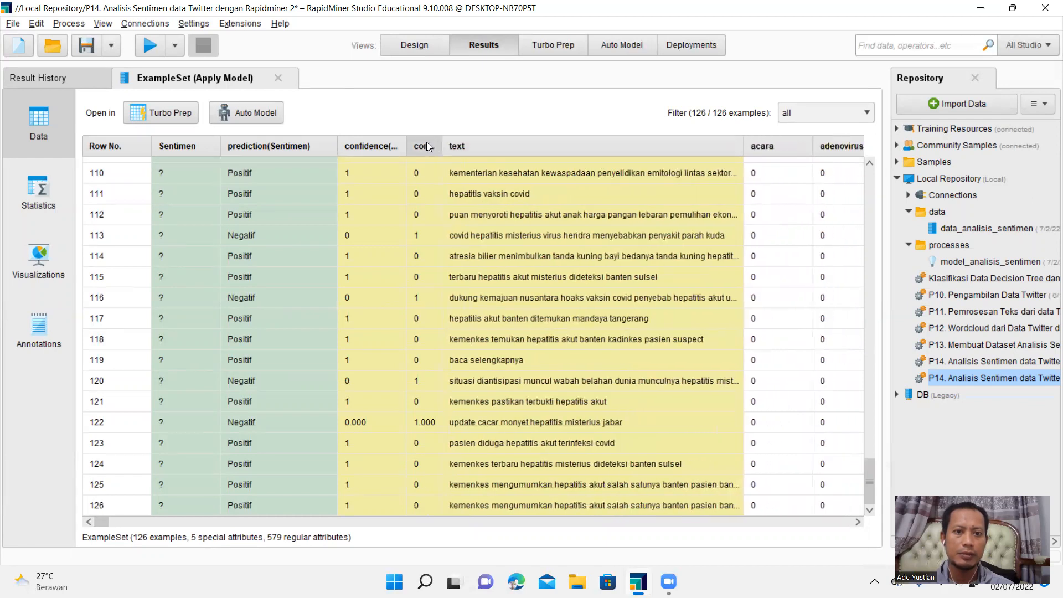
drag(408, 145, 363, 145)
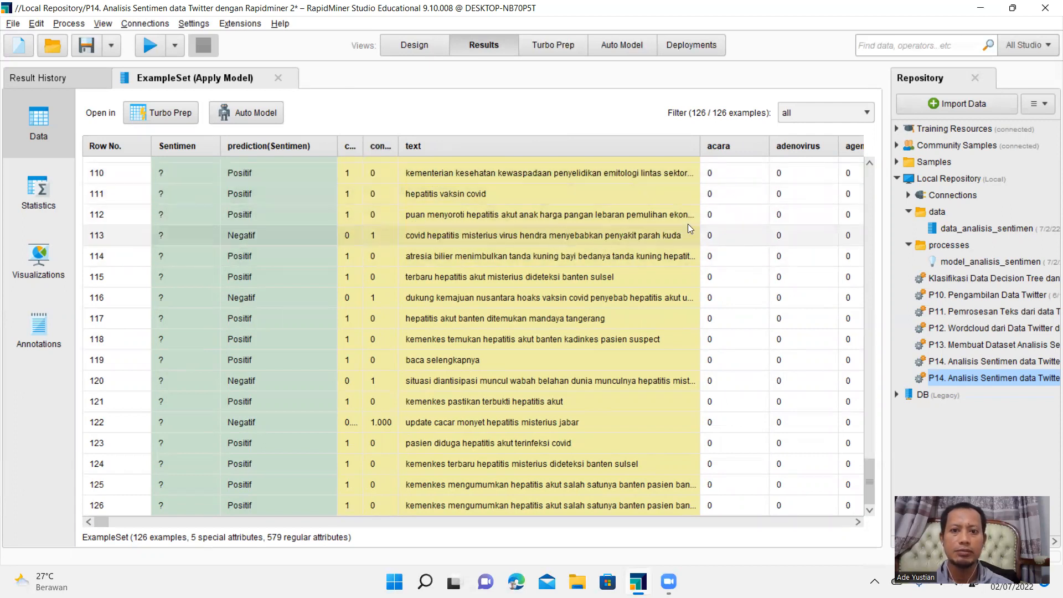
drag(867, 480, 872, 325)
drag(880, 415, 887, 169)
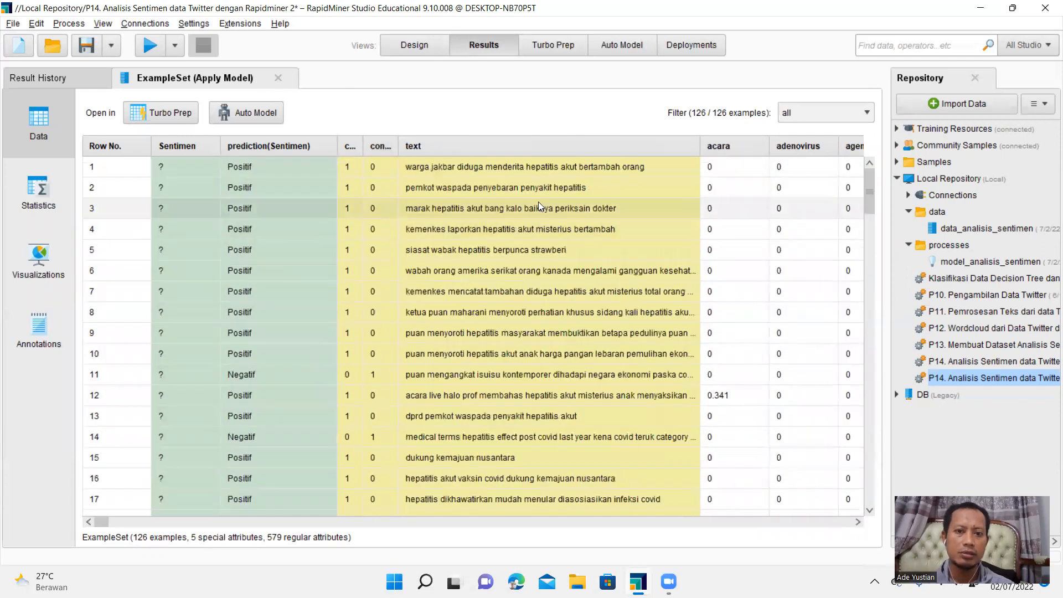
Read through the tweet texts alongside their predicted sentiments, then return to the process design
scroll(509, 232, down, 3)
scroll(528, 322, down, 12)
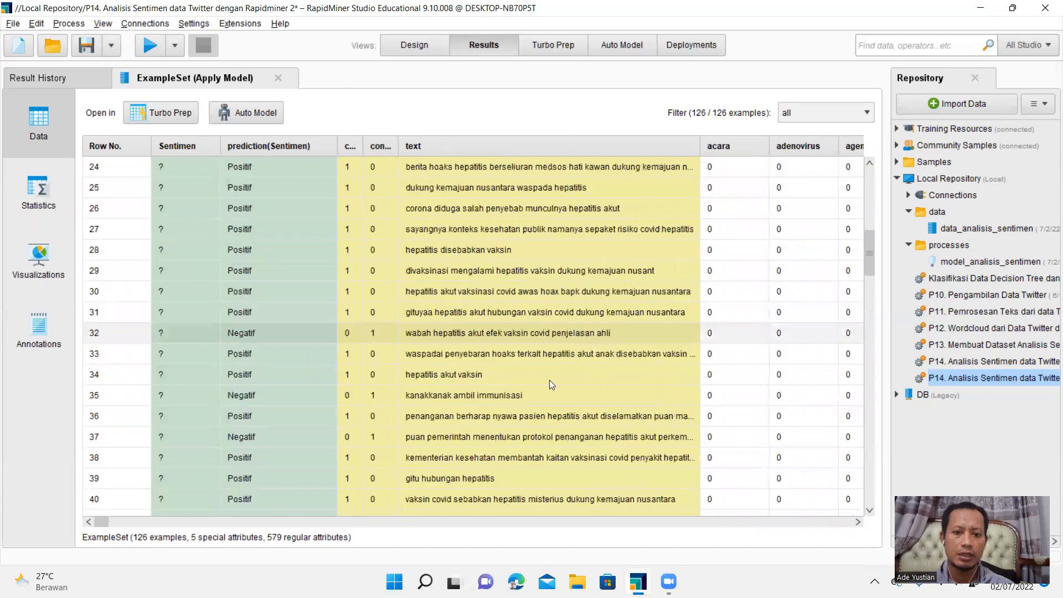
scroll(504, 408, down, 11)
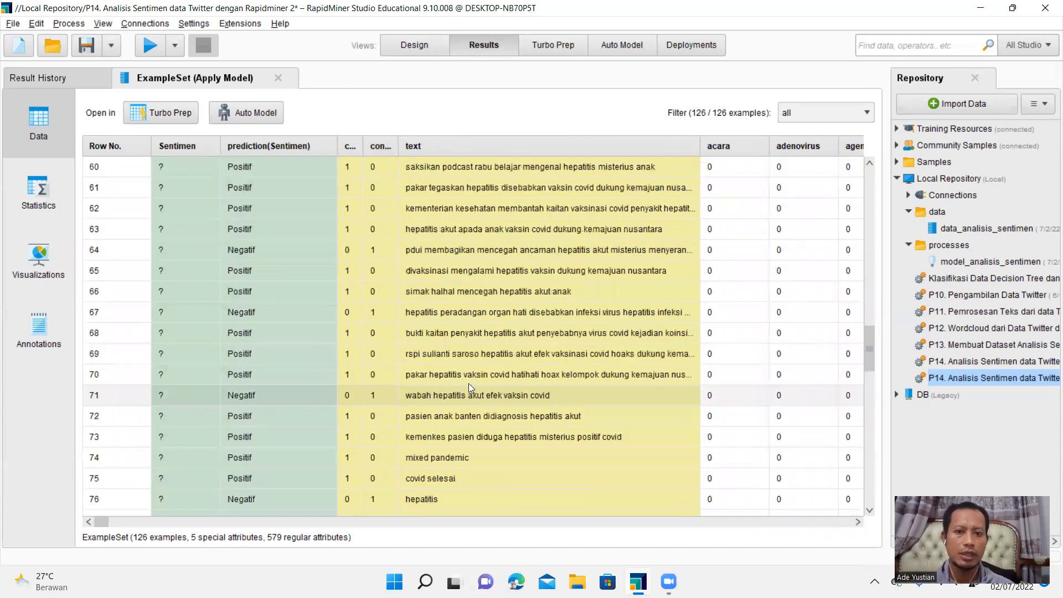
scroll(288, 282, down, 9)
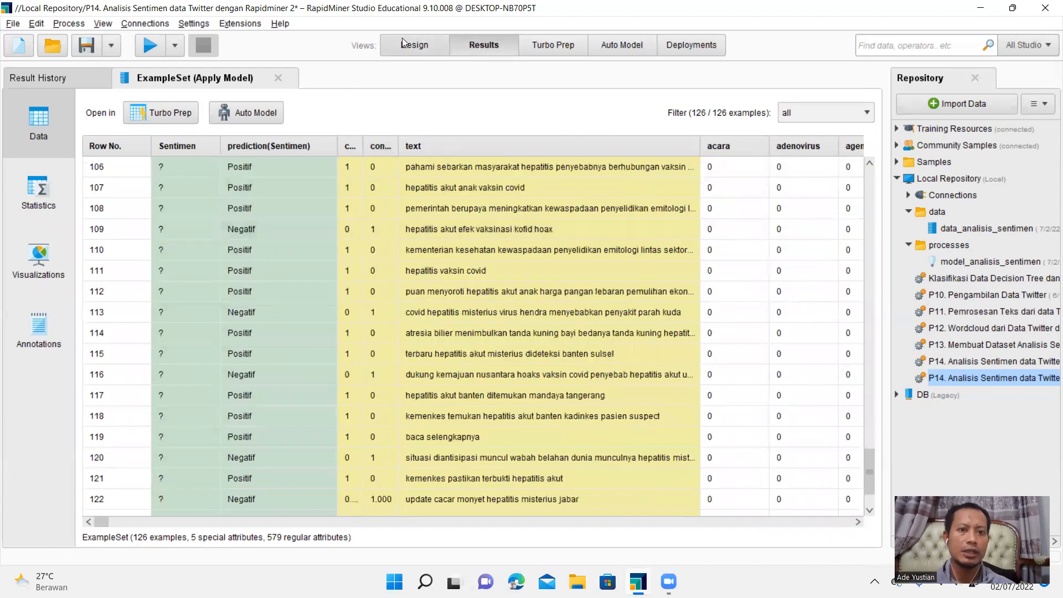
click(416, 47)
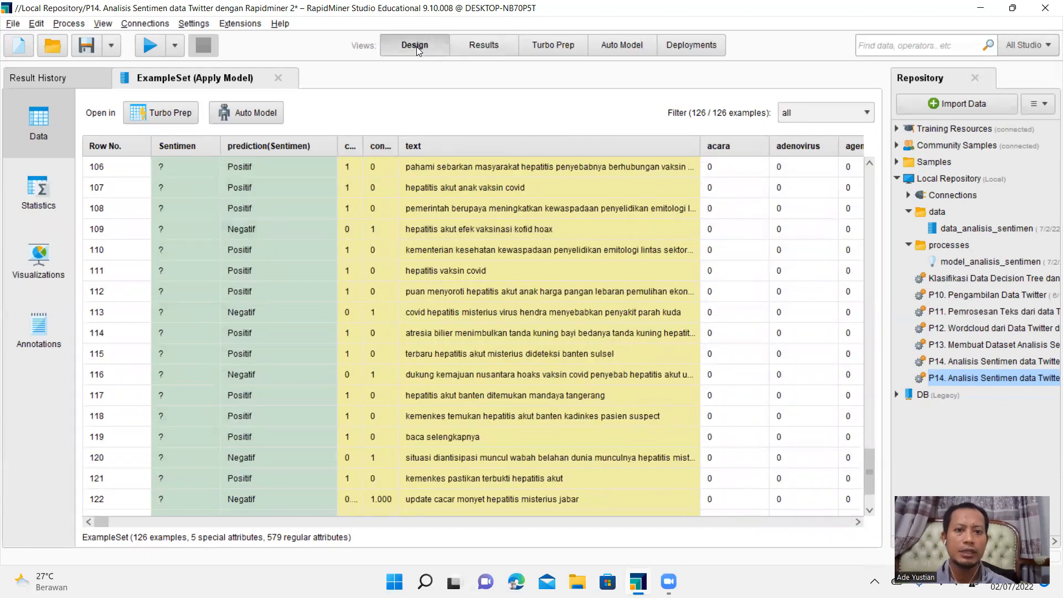